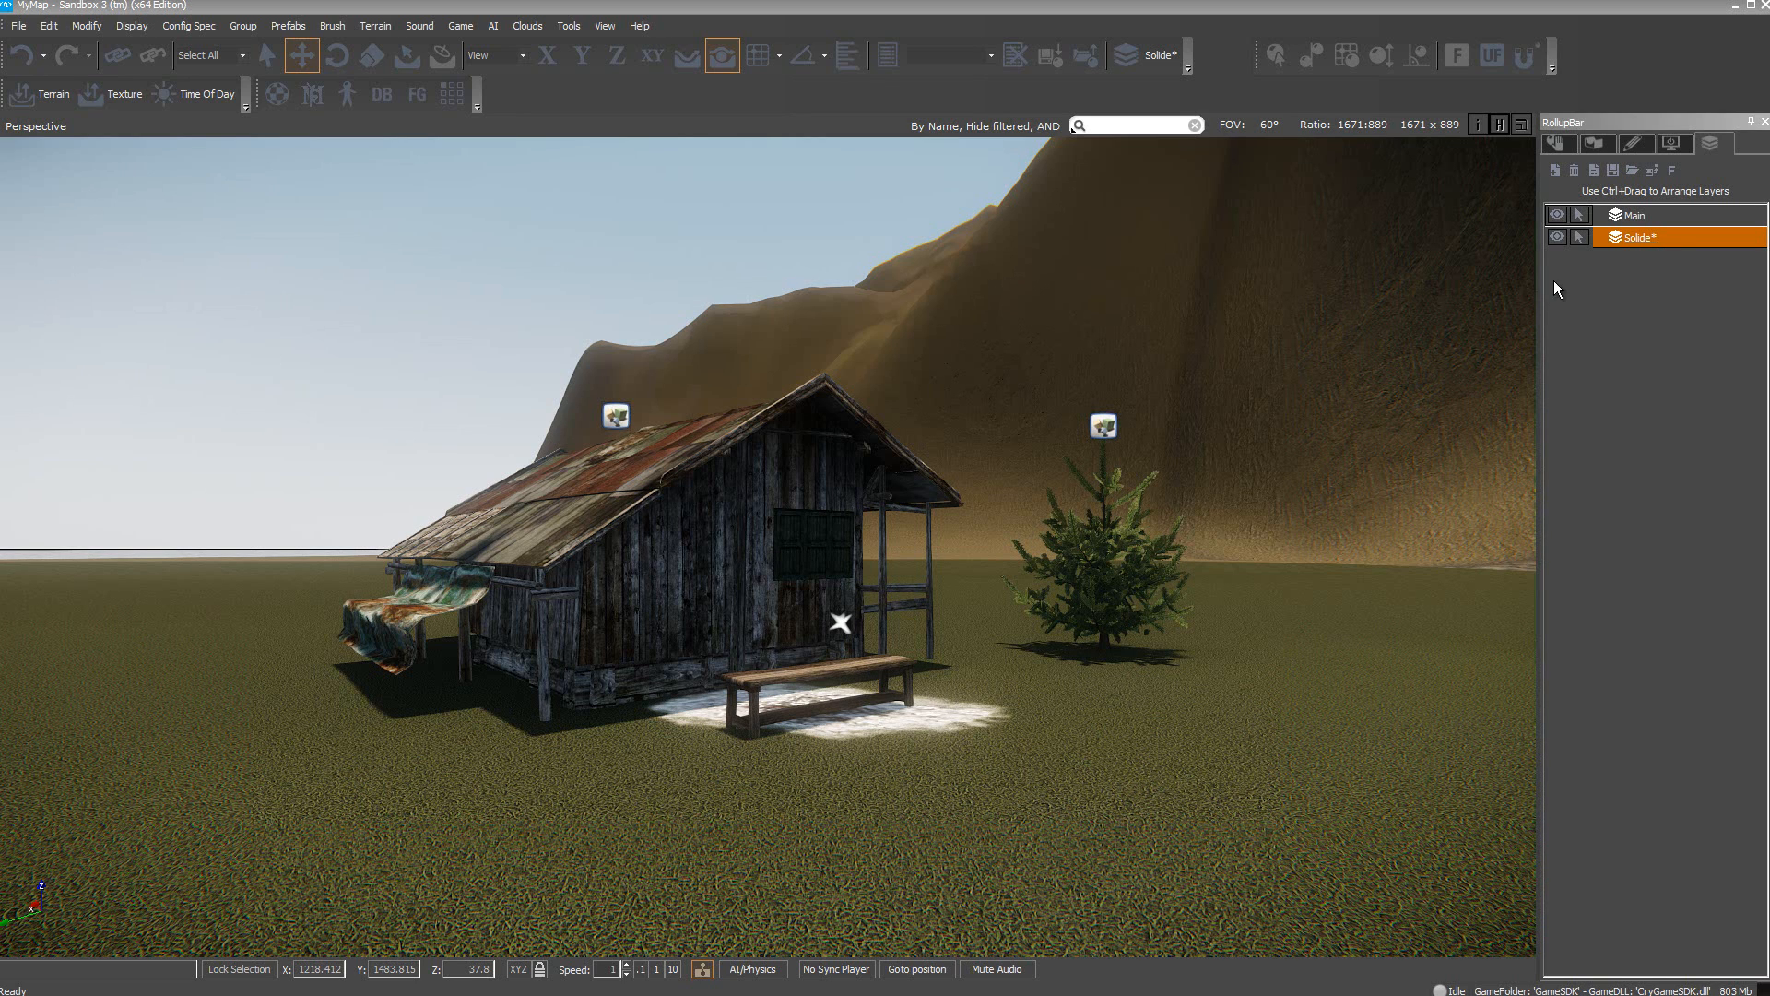
# Hide the Solide layer's objects and show them again
pyautogui.click(1557, 238)
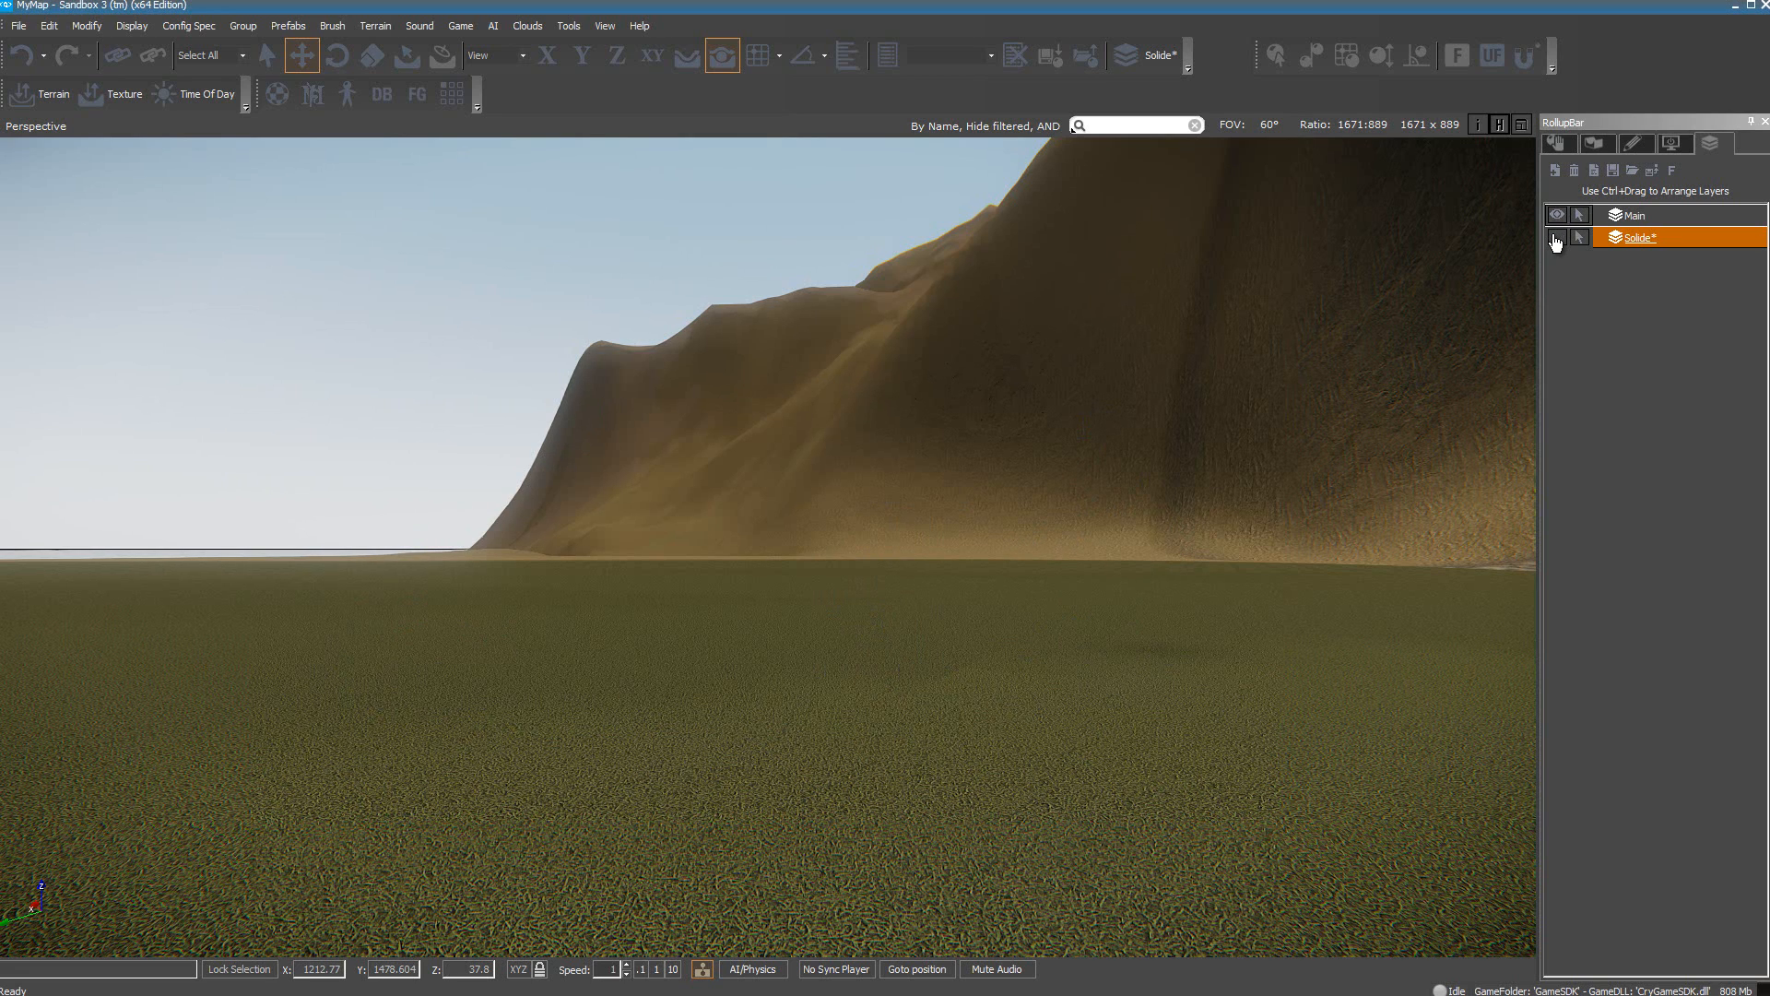
pyautogui.click(1556, 238)
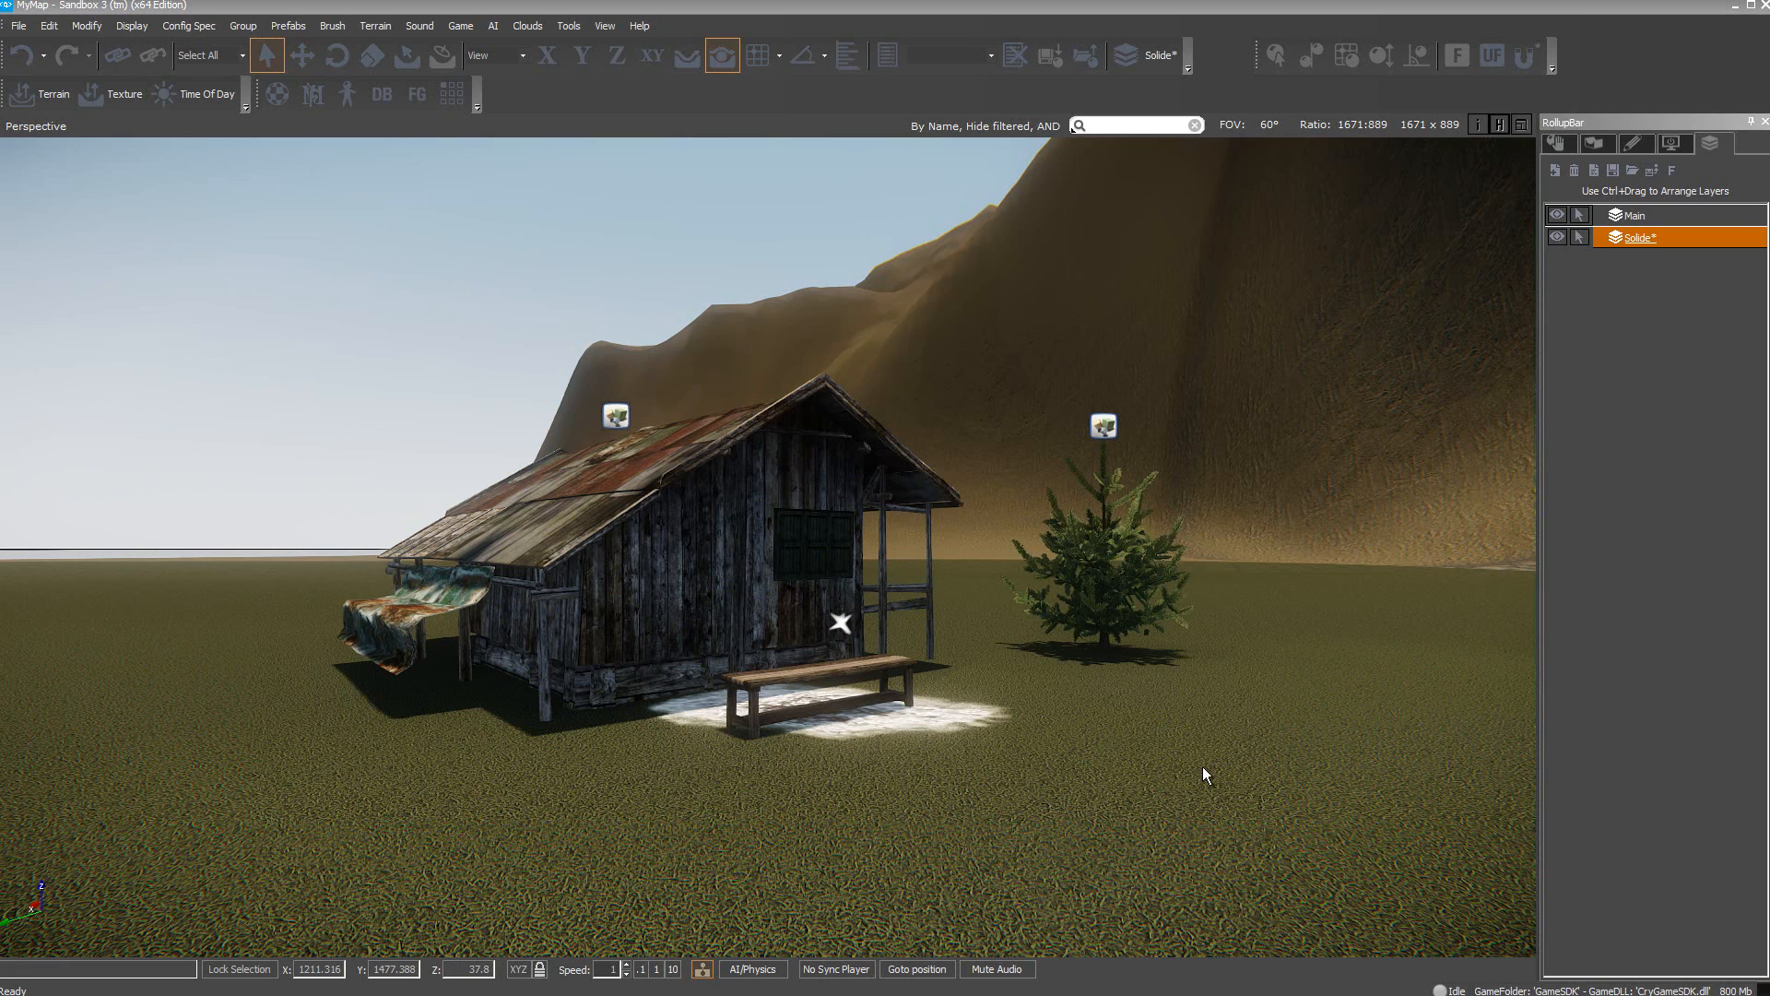
# Group the tree, the hut, the decal and the bench under the name Coin_de_paradie
pyautogui.click(1101, 426)
pyautogui.click(1103, 425)
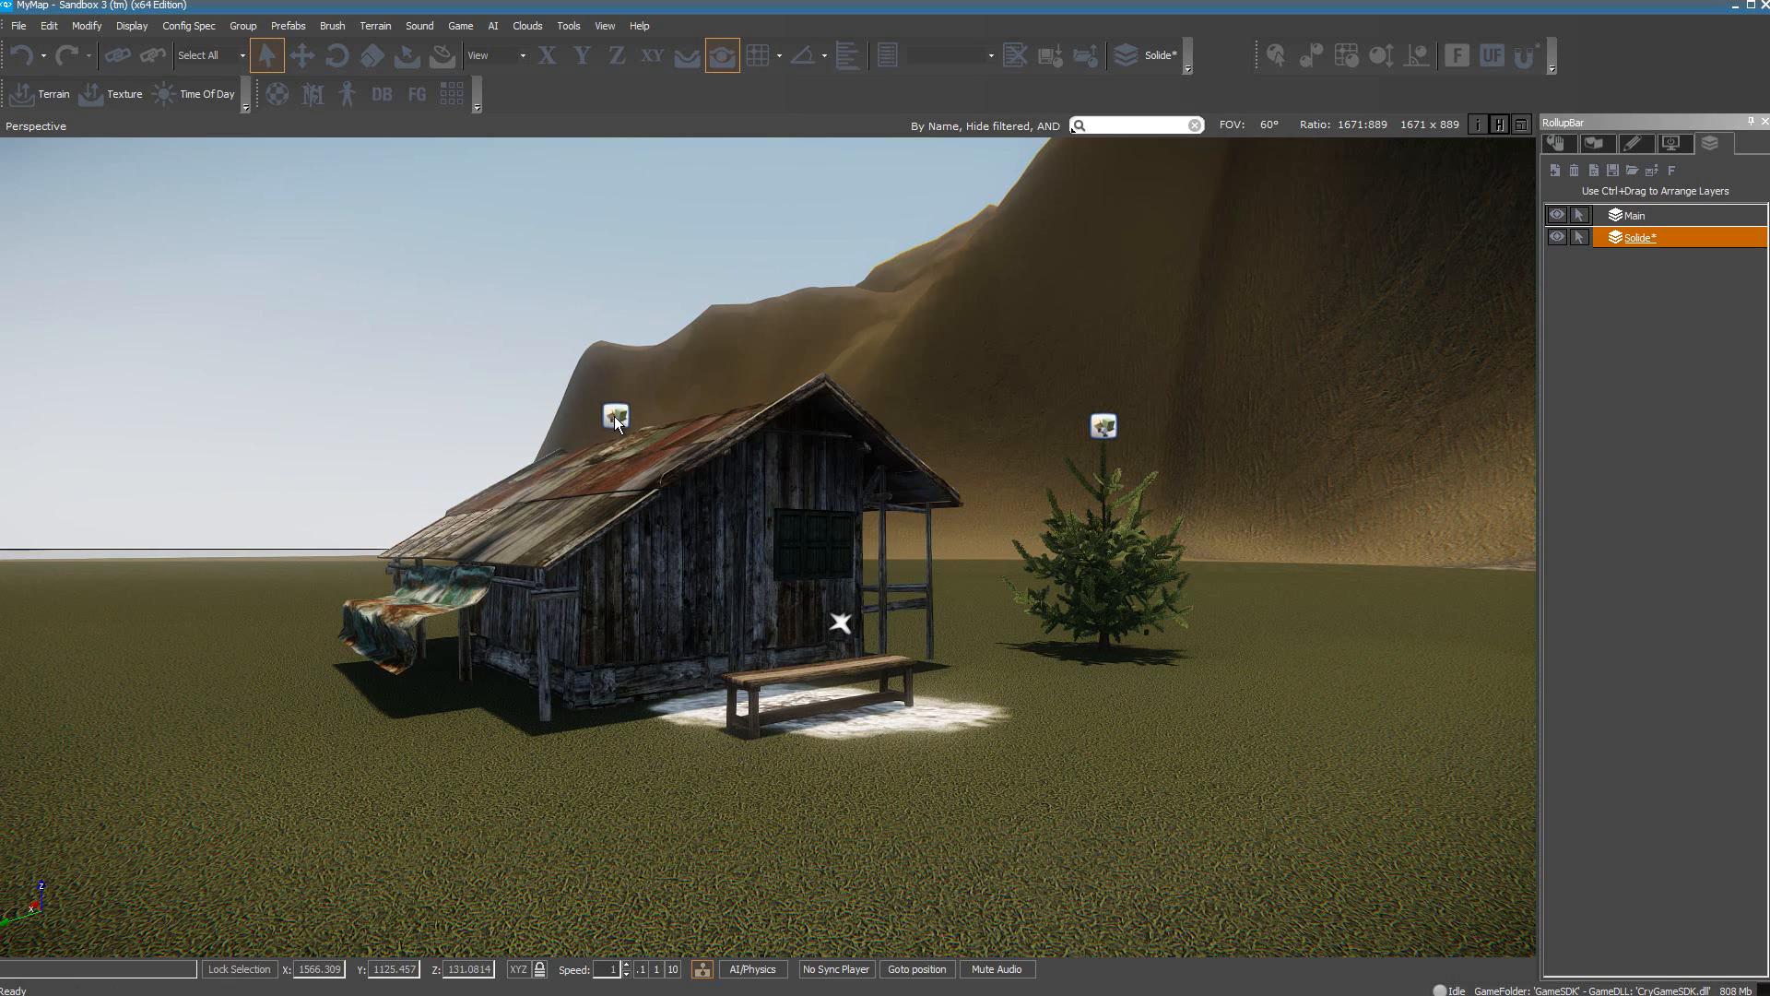
pyautogui.click(1106, 426)
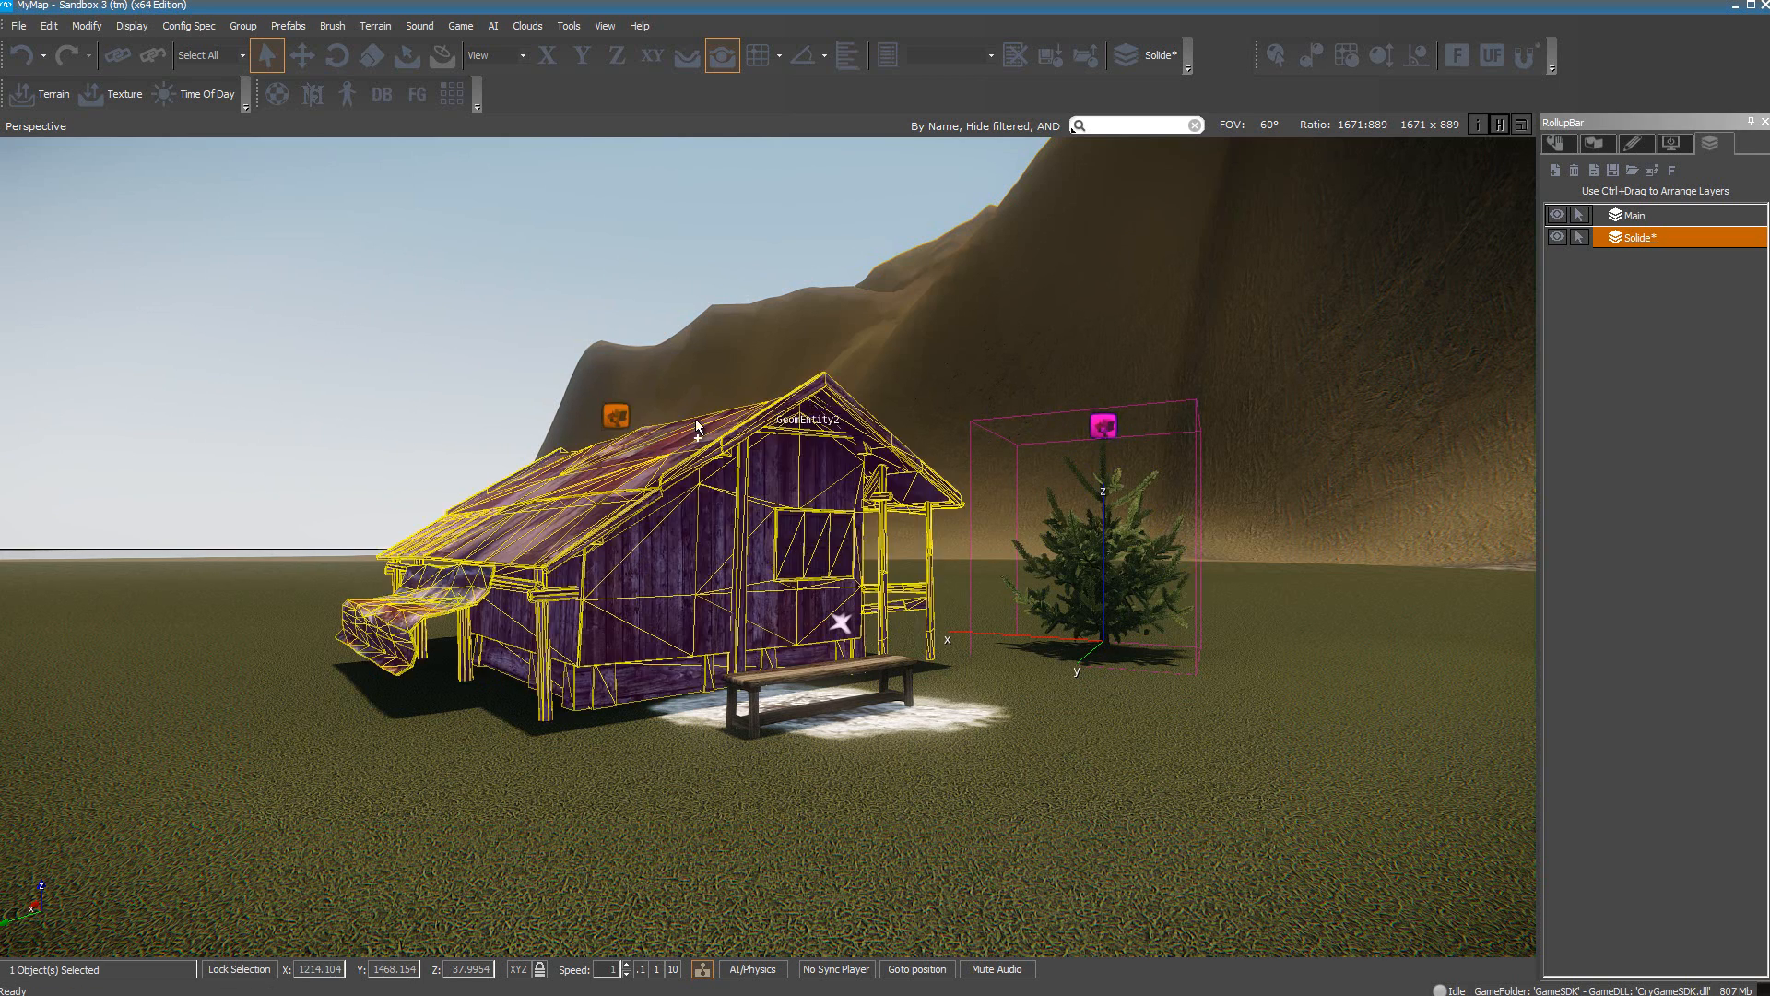
pyautogui.keyDown('ctrl'); pyautogui.click(615, 414); pyautogui.keyUp('ctrl')
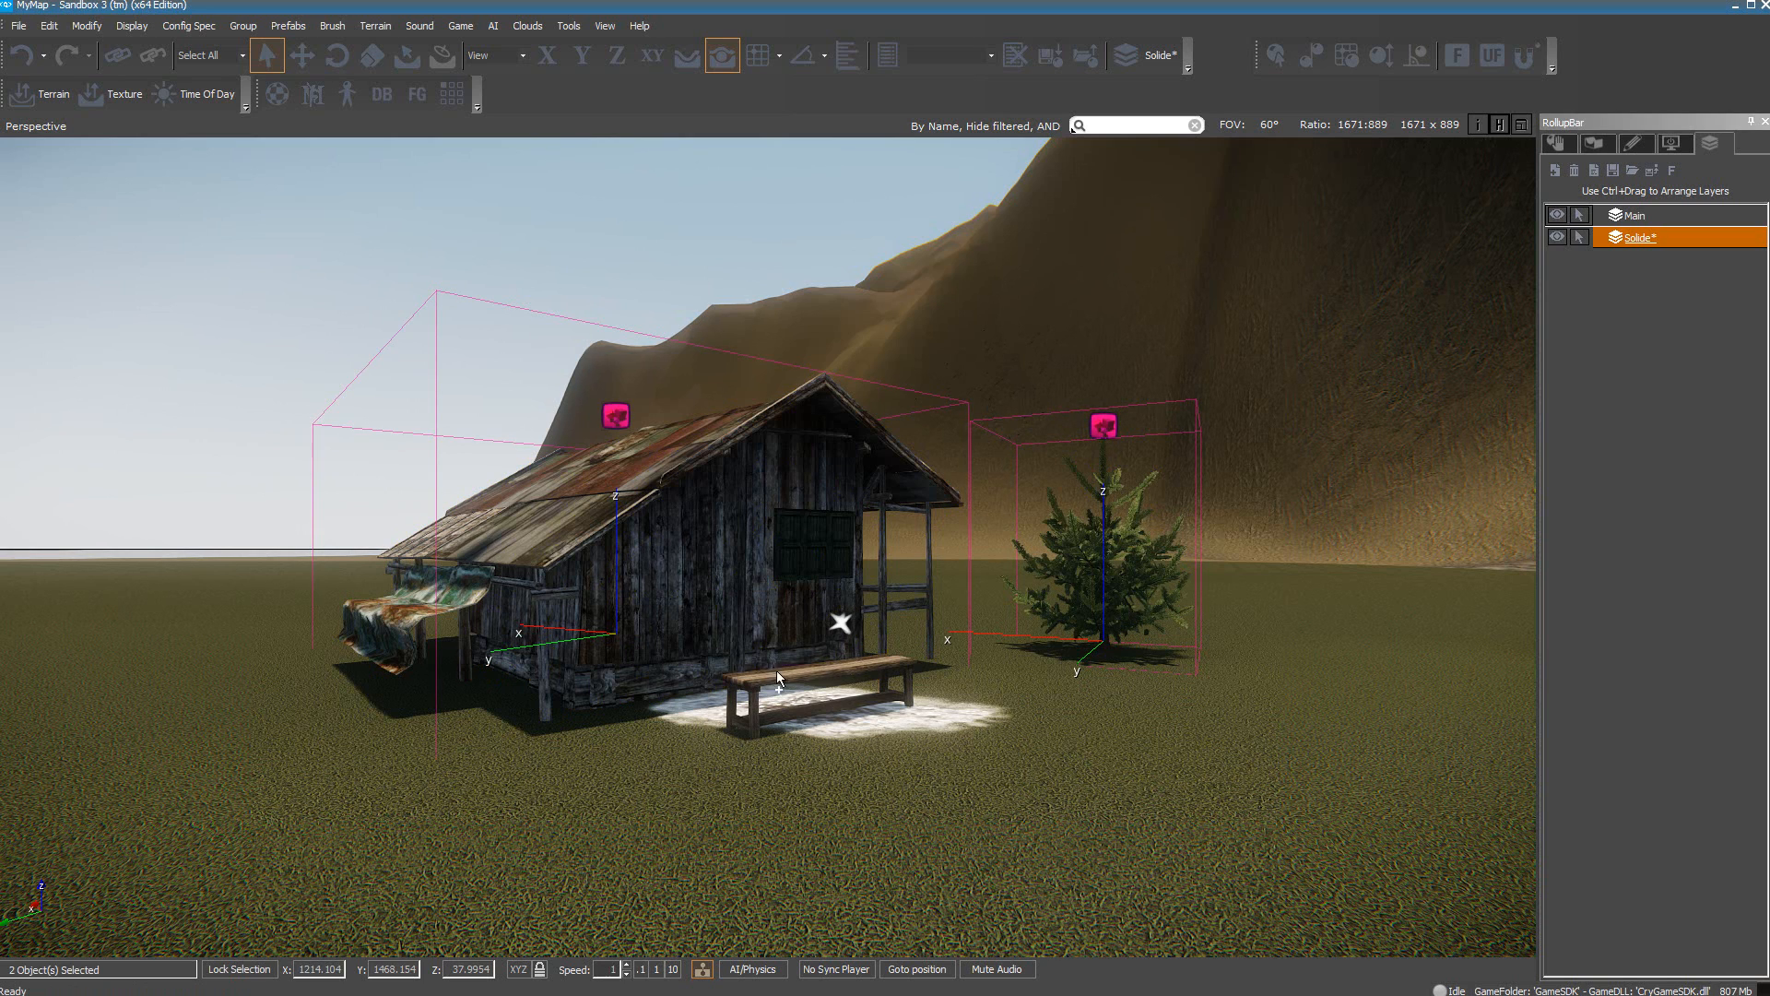
pyautogui.keyDown('ctrl'); pyautogui.click(838, 619); pyautogui.keyUp('ctrl')
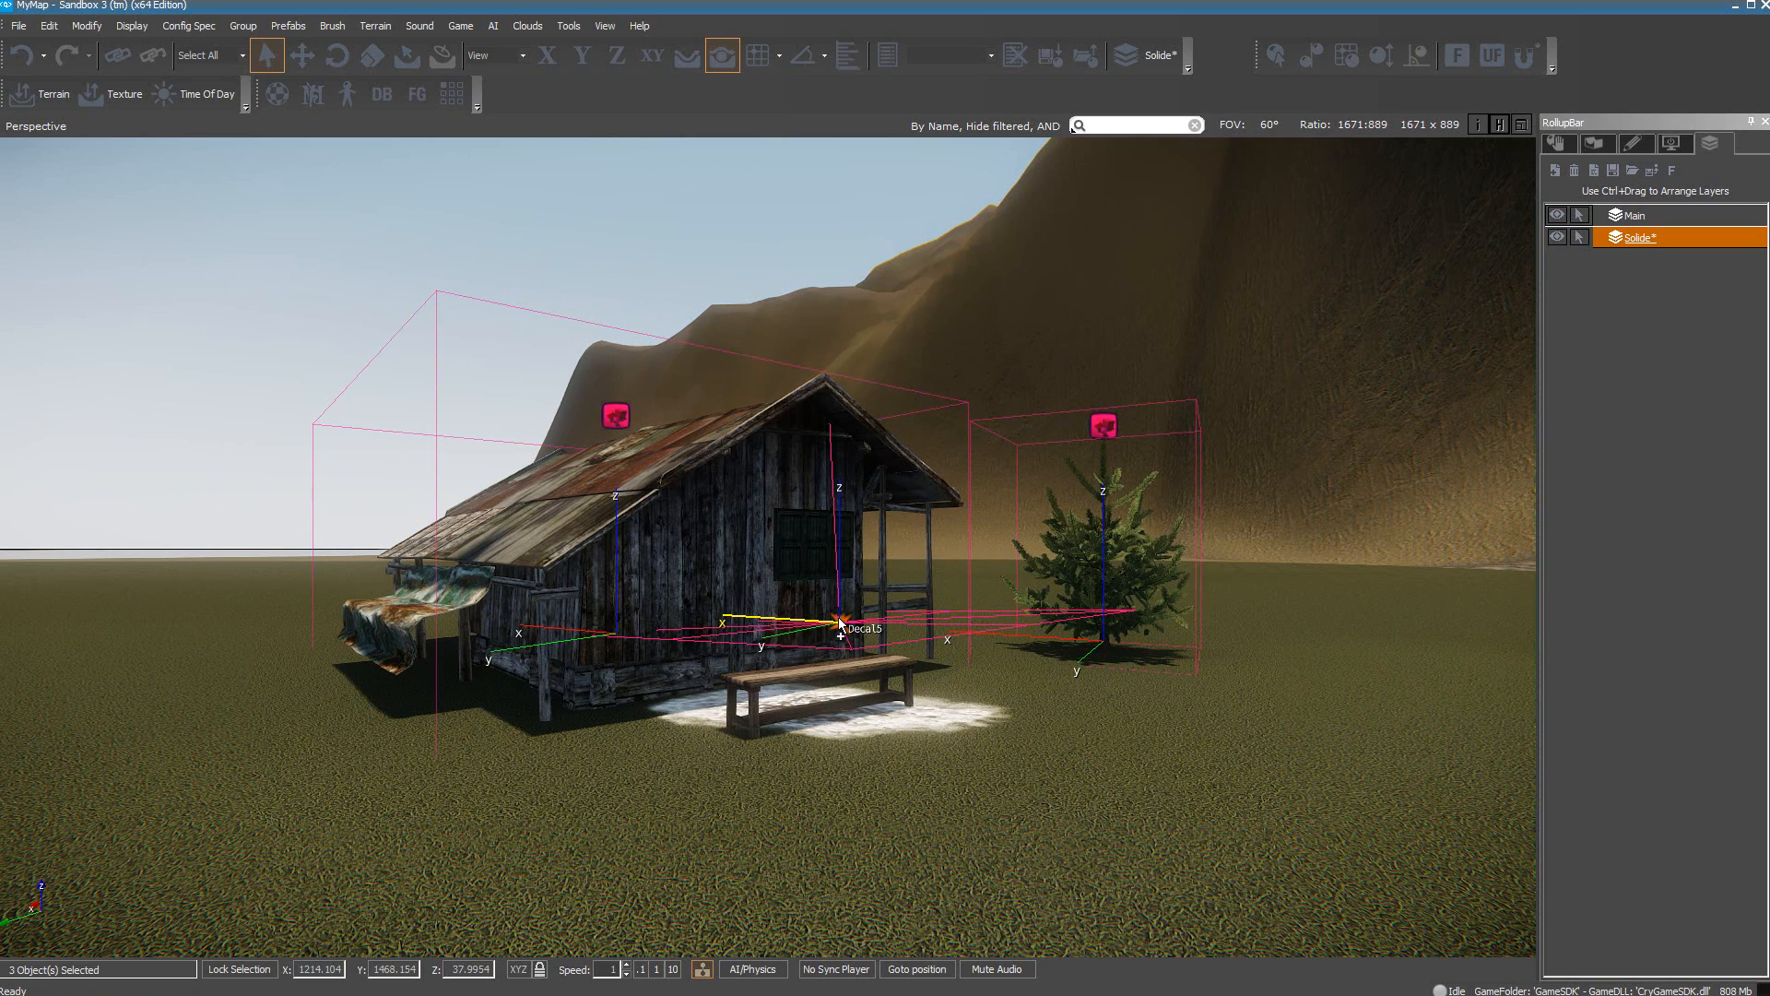
pyautogui.keyDown('ctrl'); pyautogui.click(857, 700); pyautogui.keyUp('ctrl')
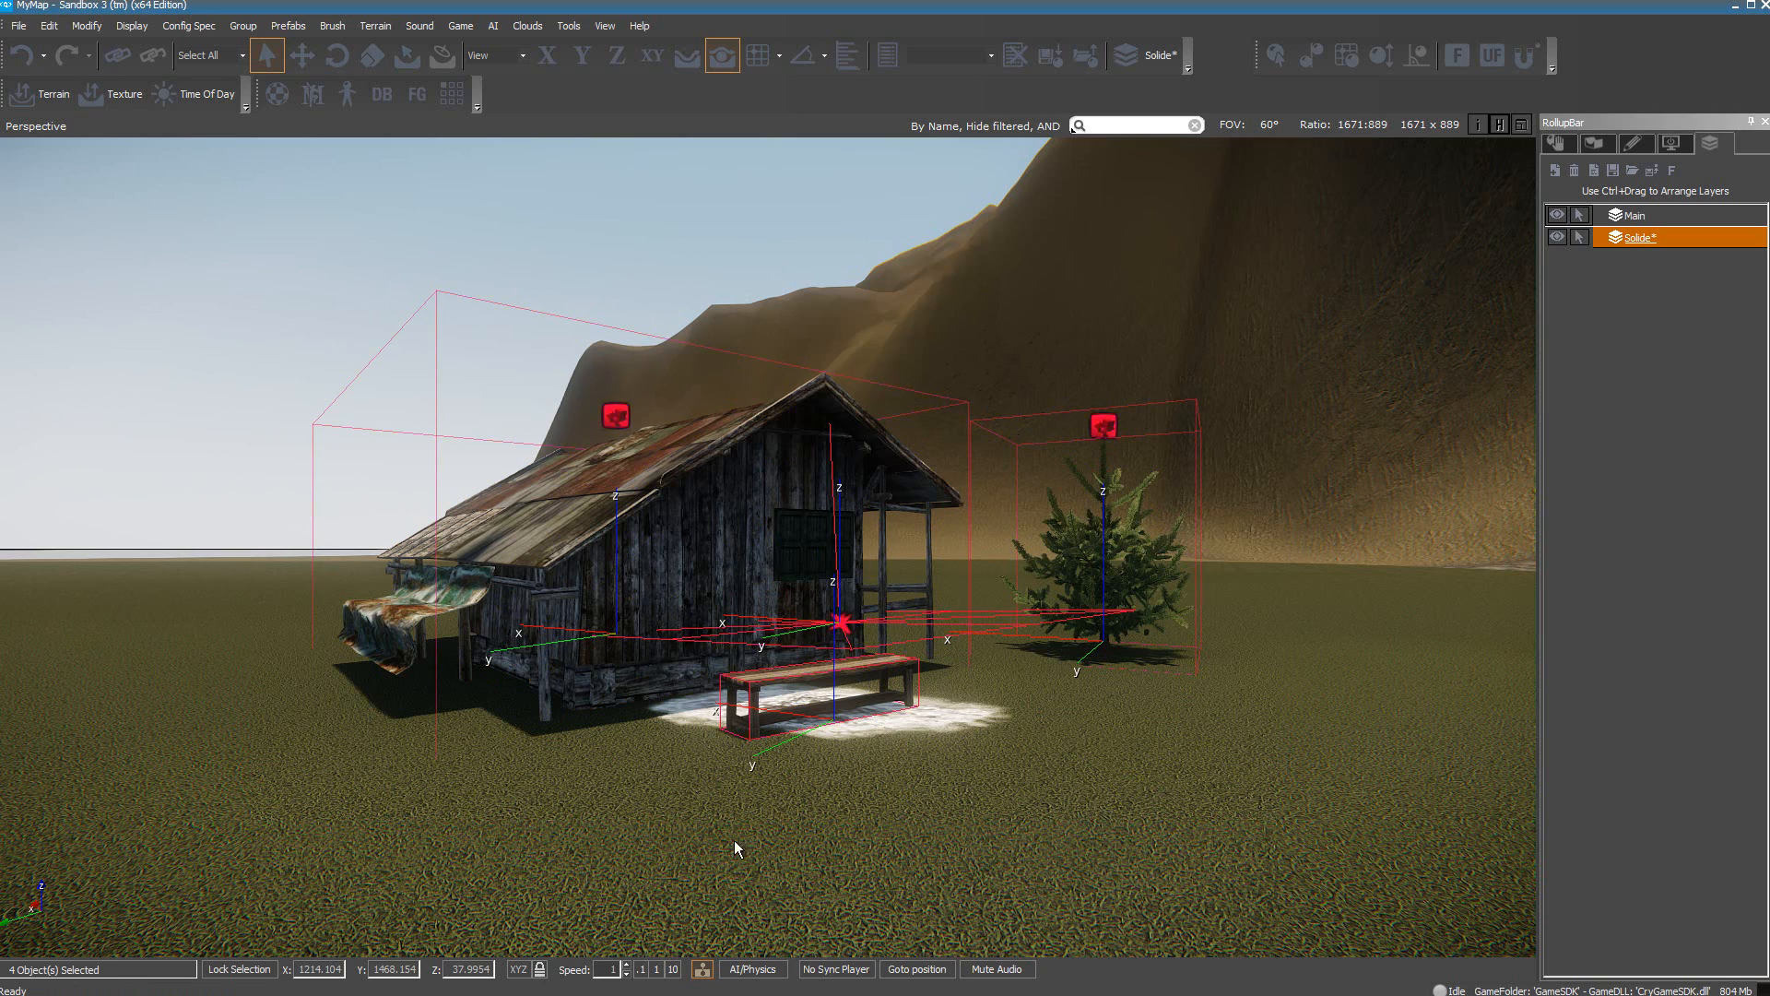
pyautogui.click(251, 27)
pyautogui.click(260, 46)
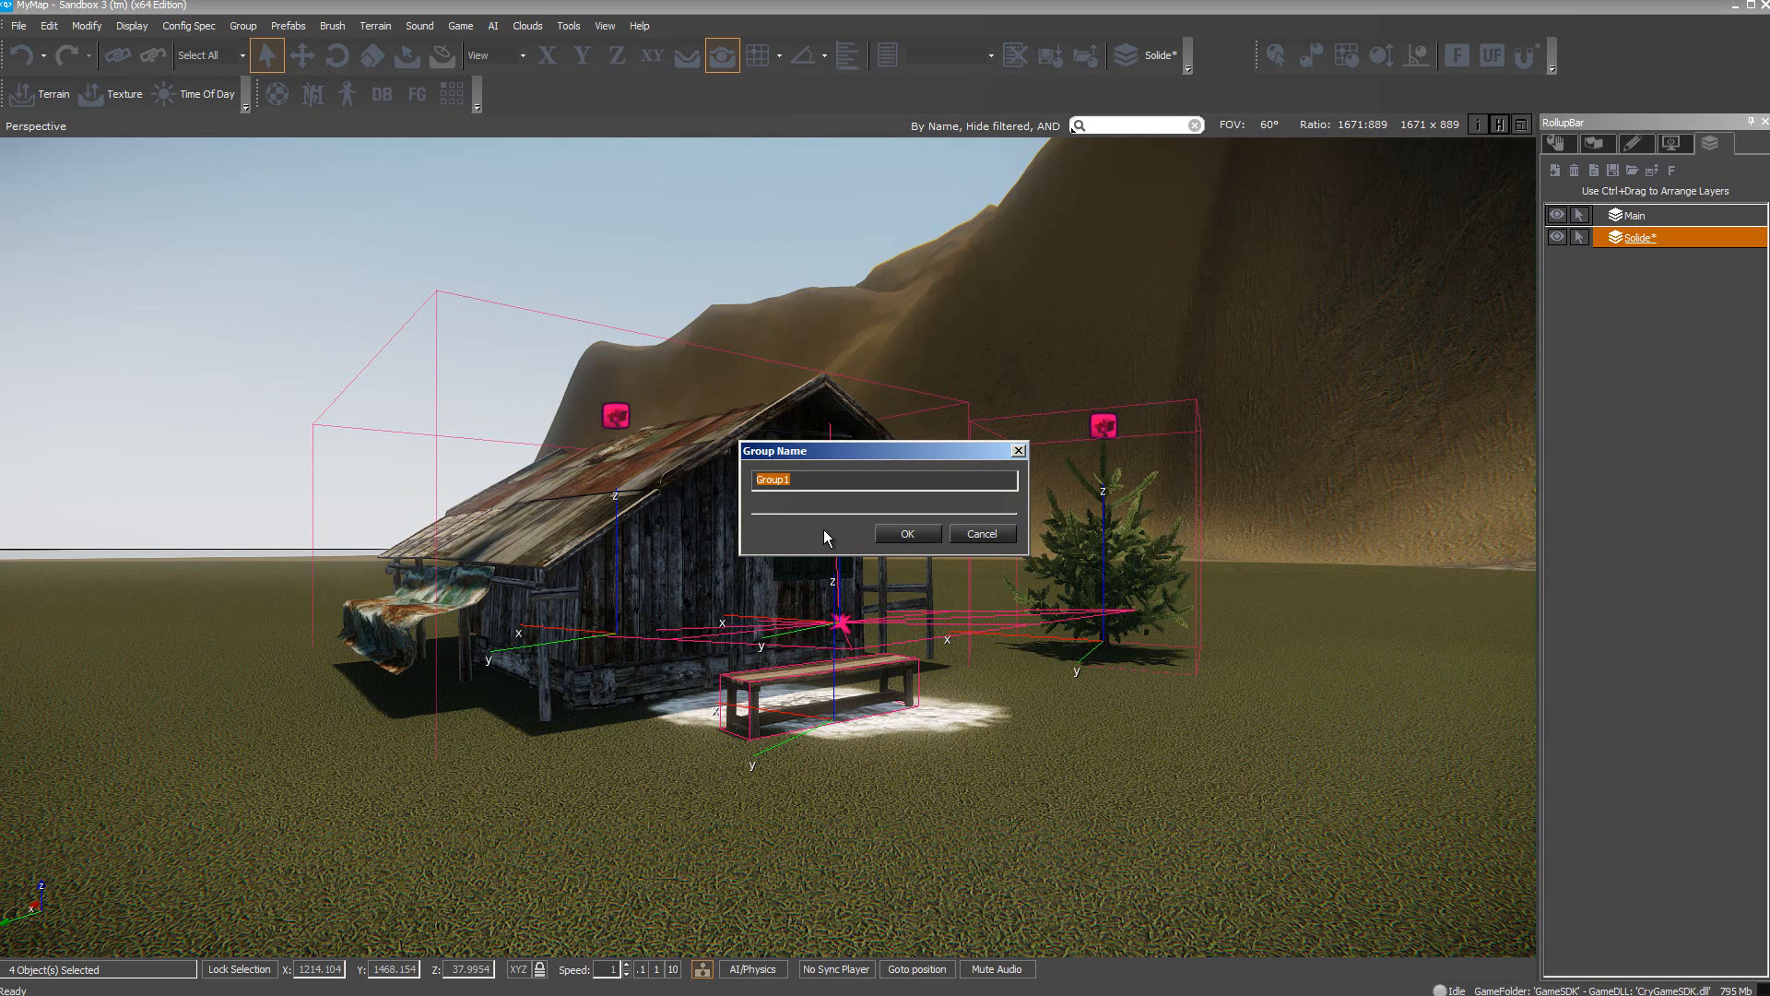
pyautogui.write('Coin_de_paradie')
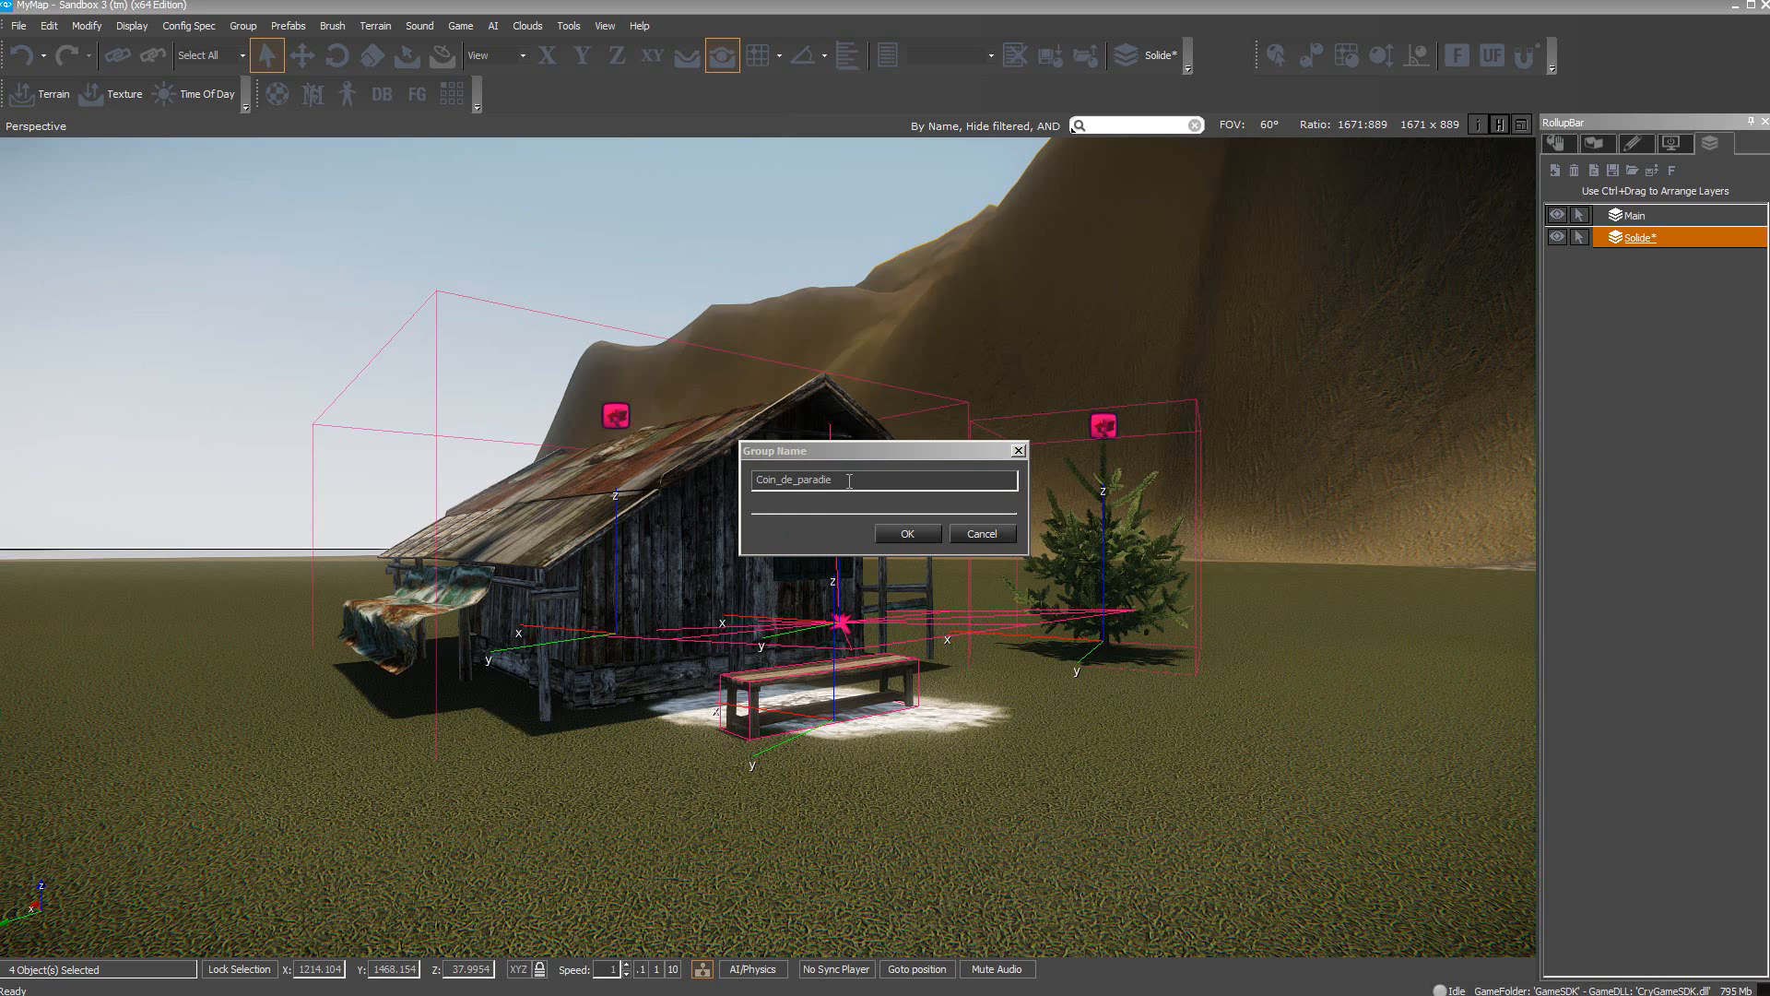
pyautogui.click(907, 533)
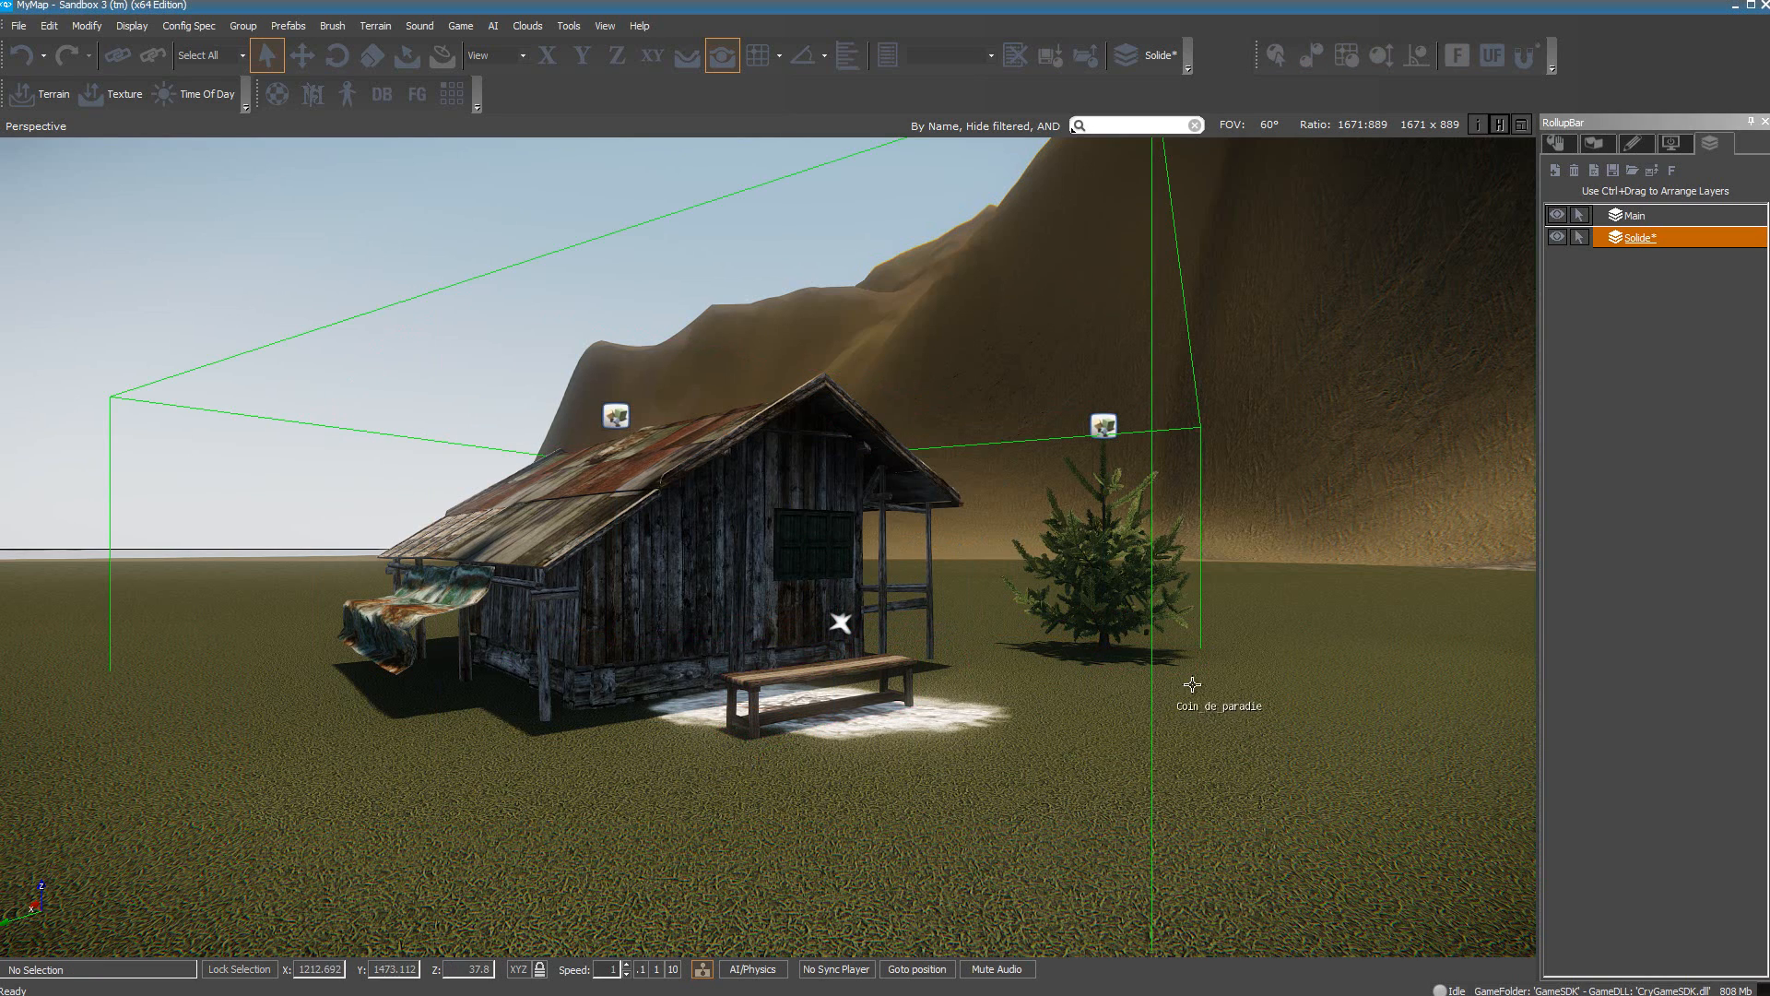
# Move the Coin_de_paradie group along the X axis to about X 1226
pyautogui.moveTo(1322, 682); pyautogui.dragTo(1322, 683, button='right')
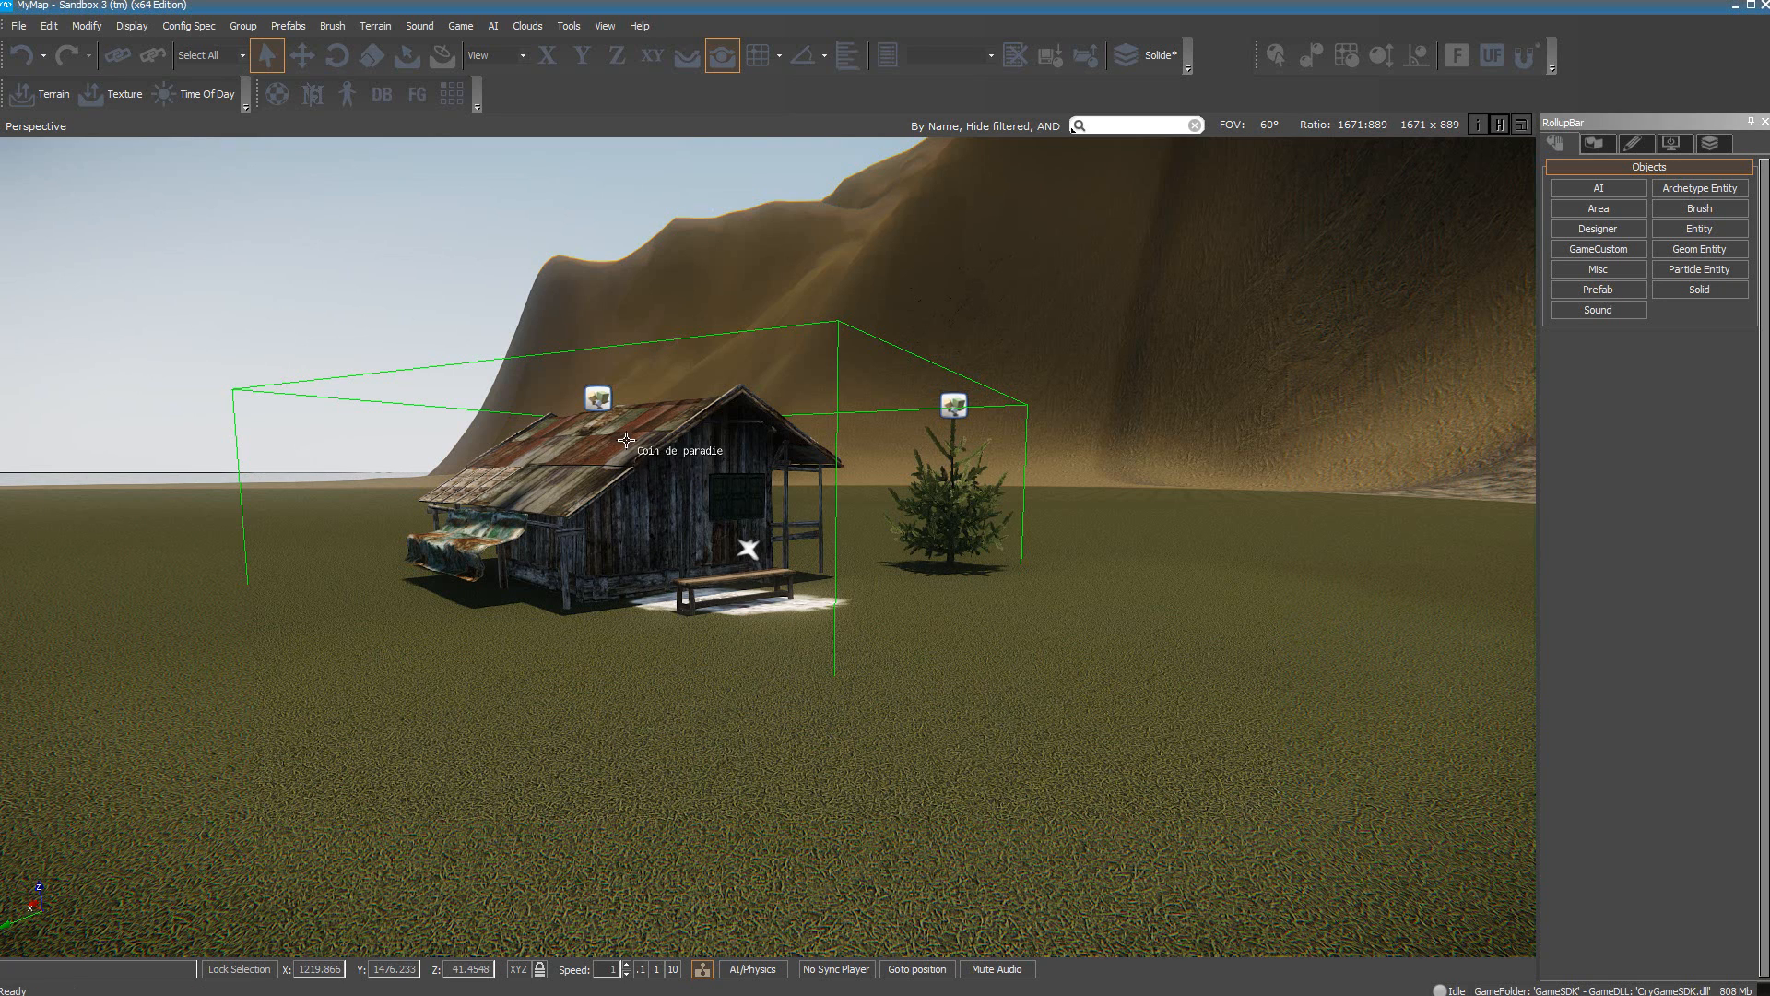
pyautogui.click(593, 463)
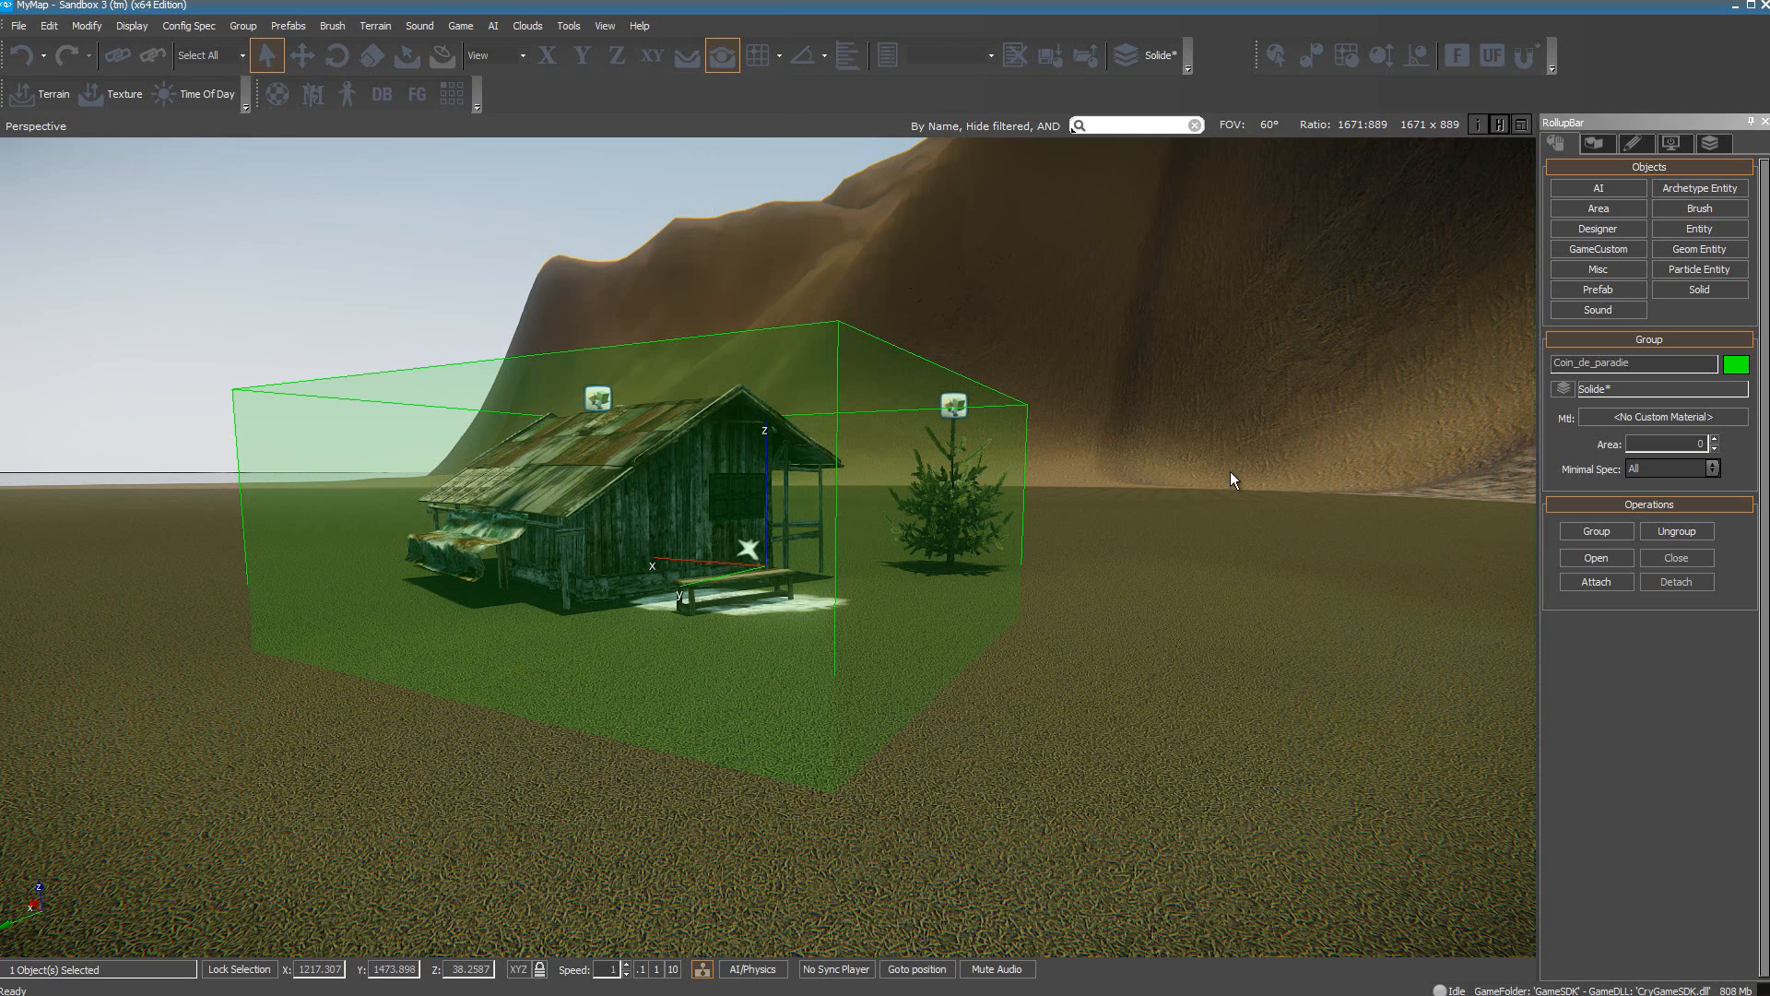
pyautogui.click(303, 64)
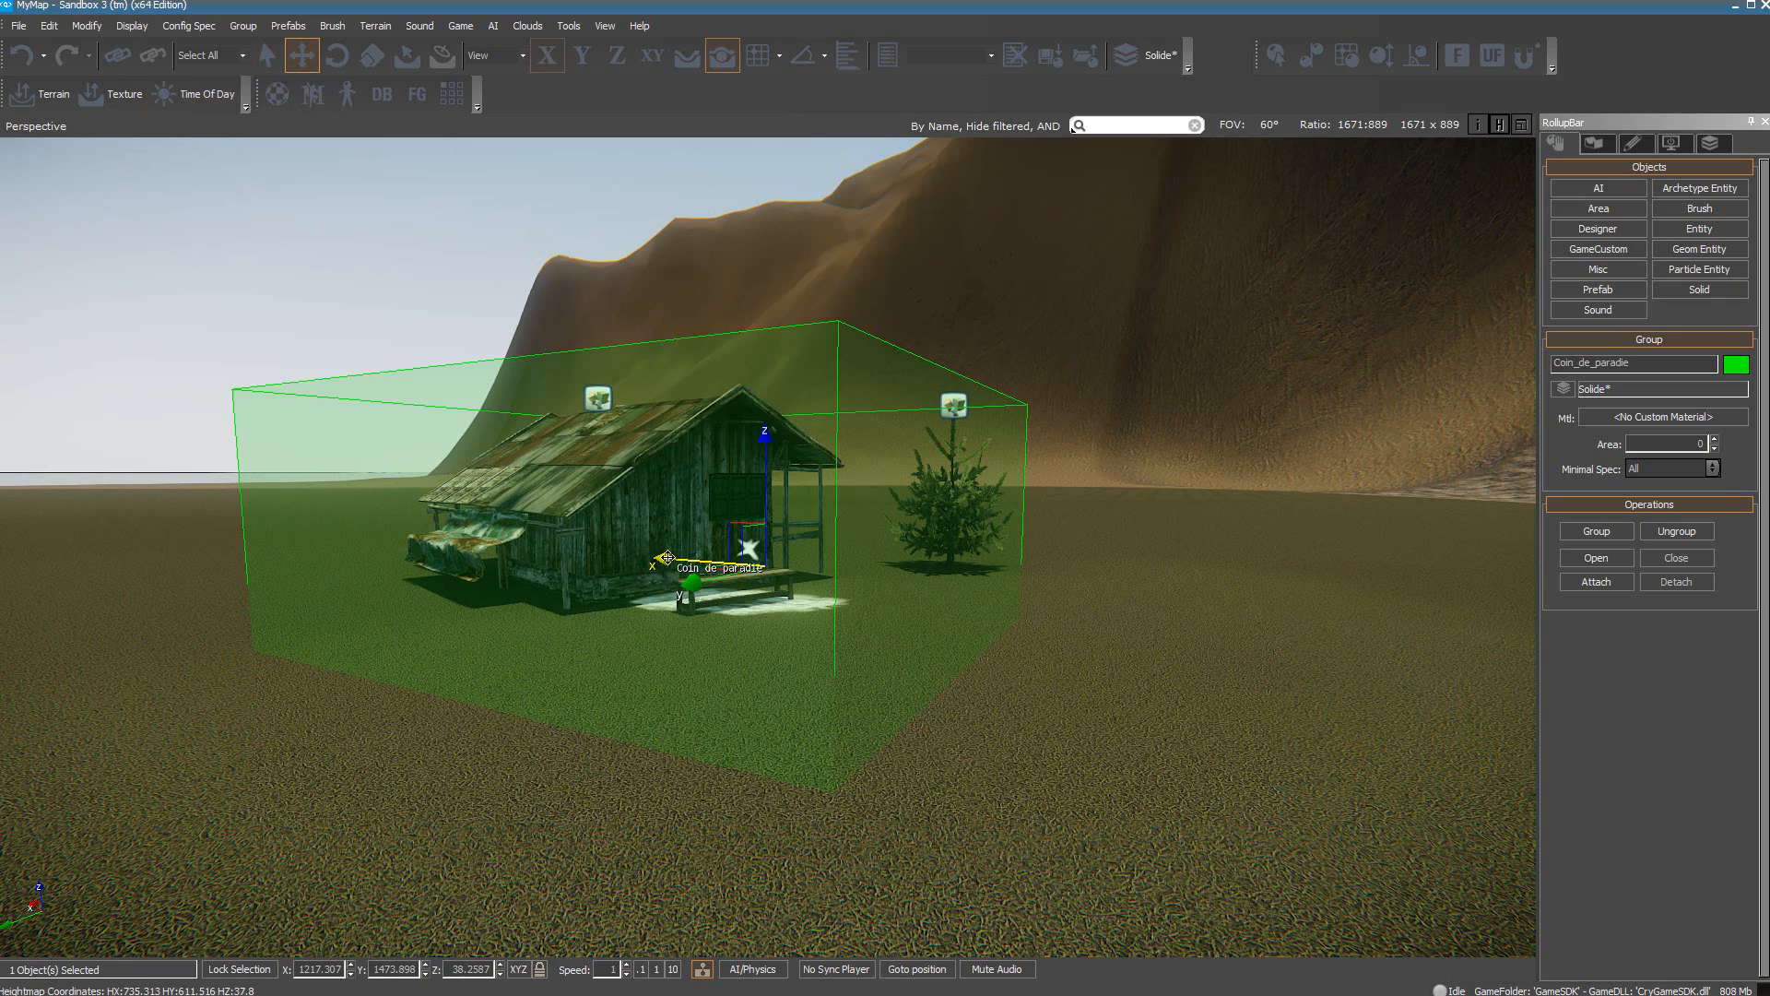
pyautogui.moveTo(667, 558); pyautogui.dragTo(396, 473)
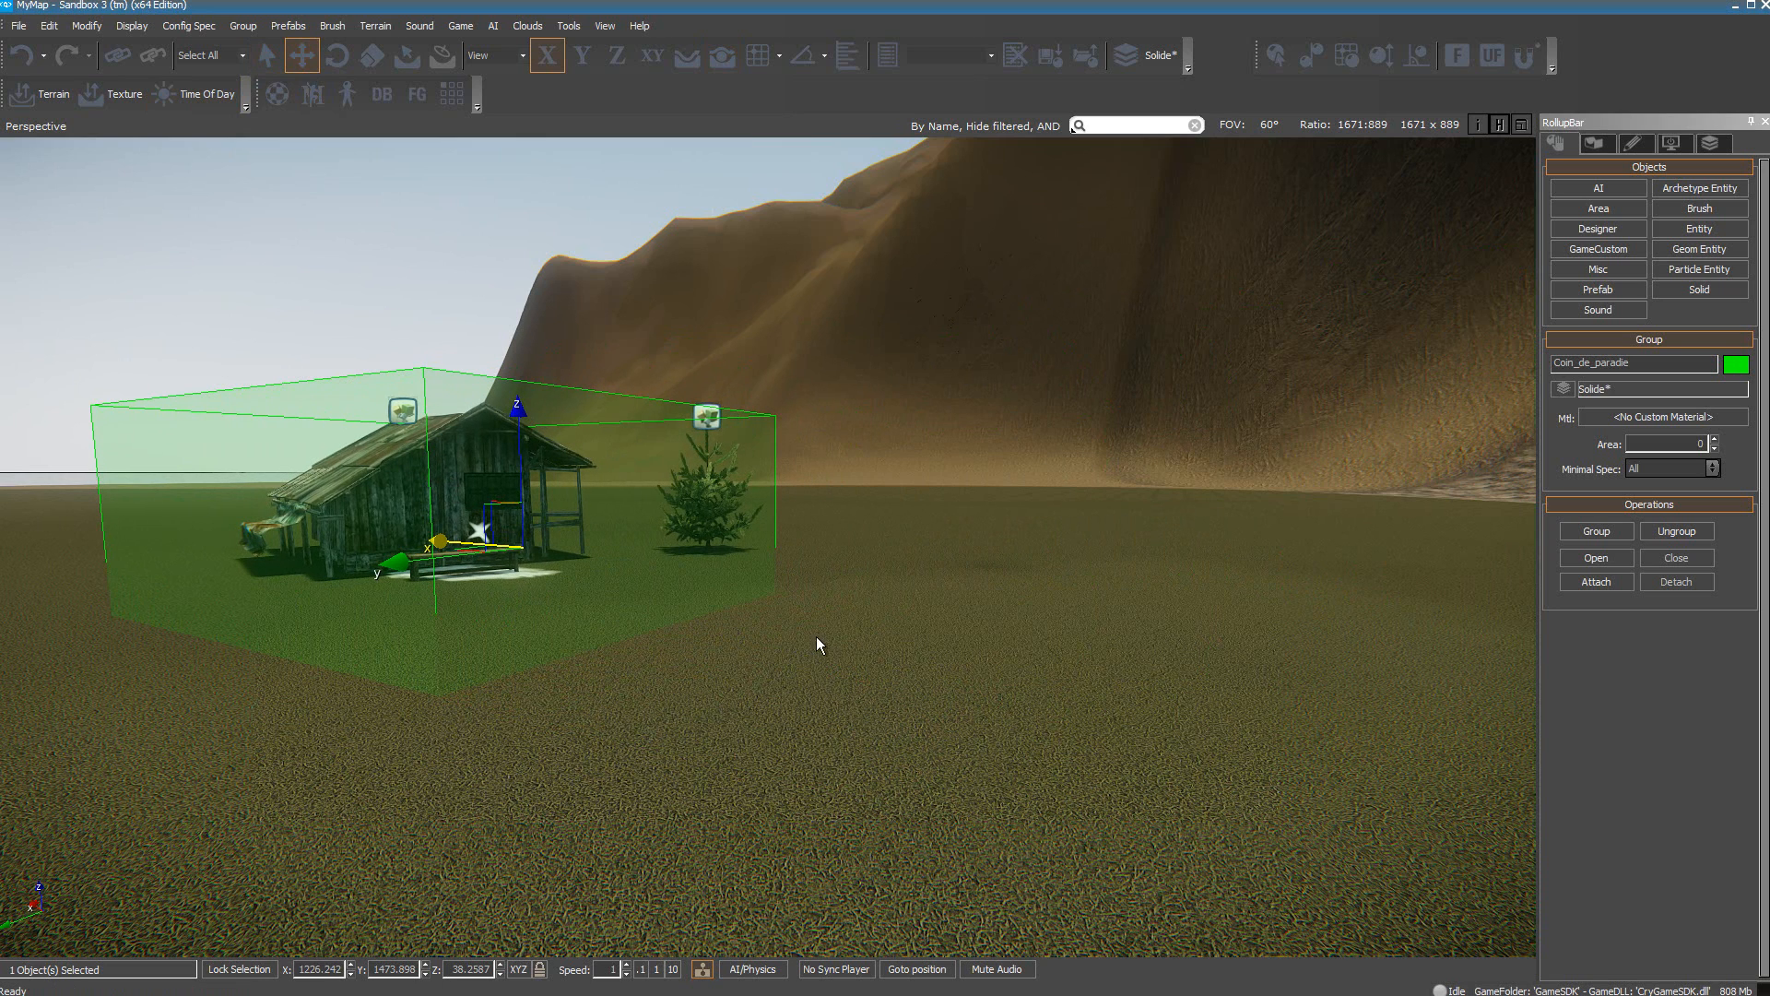
# Clone the Coin_de_paradie group and place the copy beside the original at about X 1207.5
pyautogui.click(49, 24)
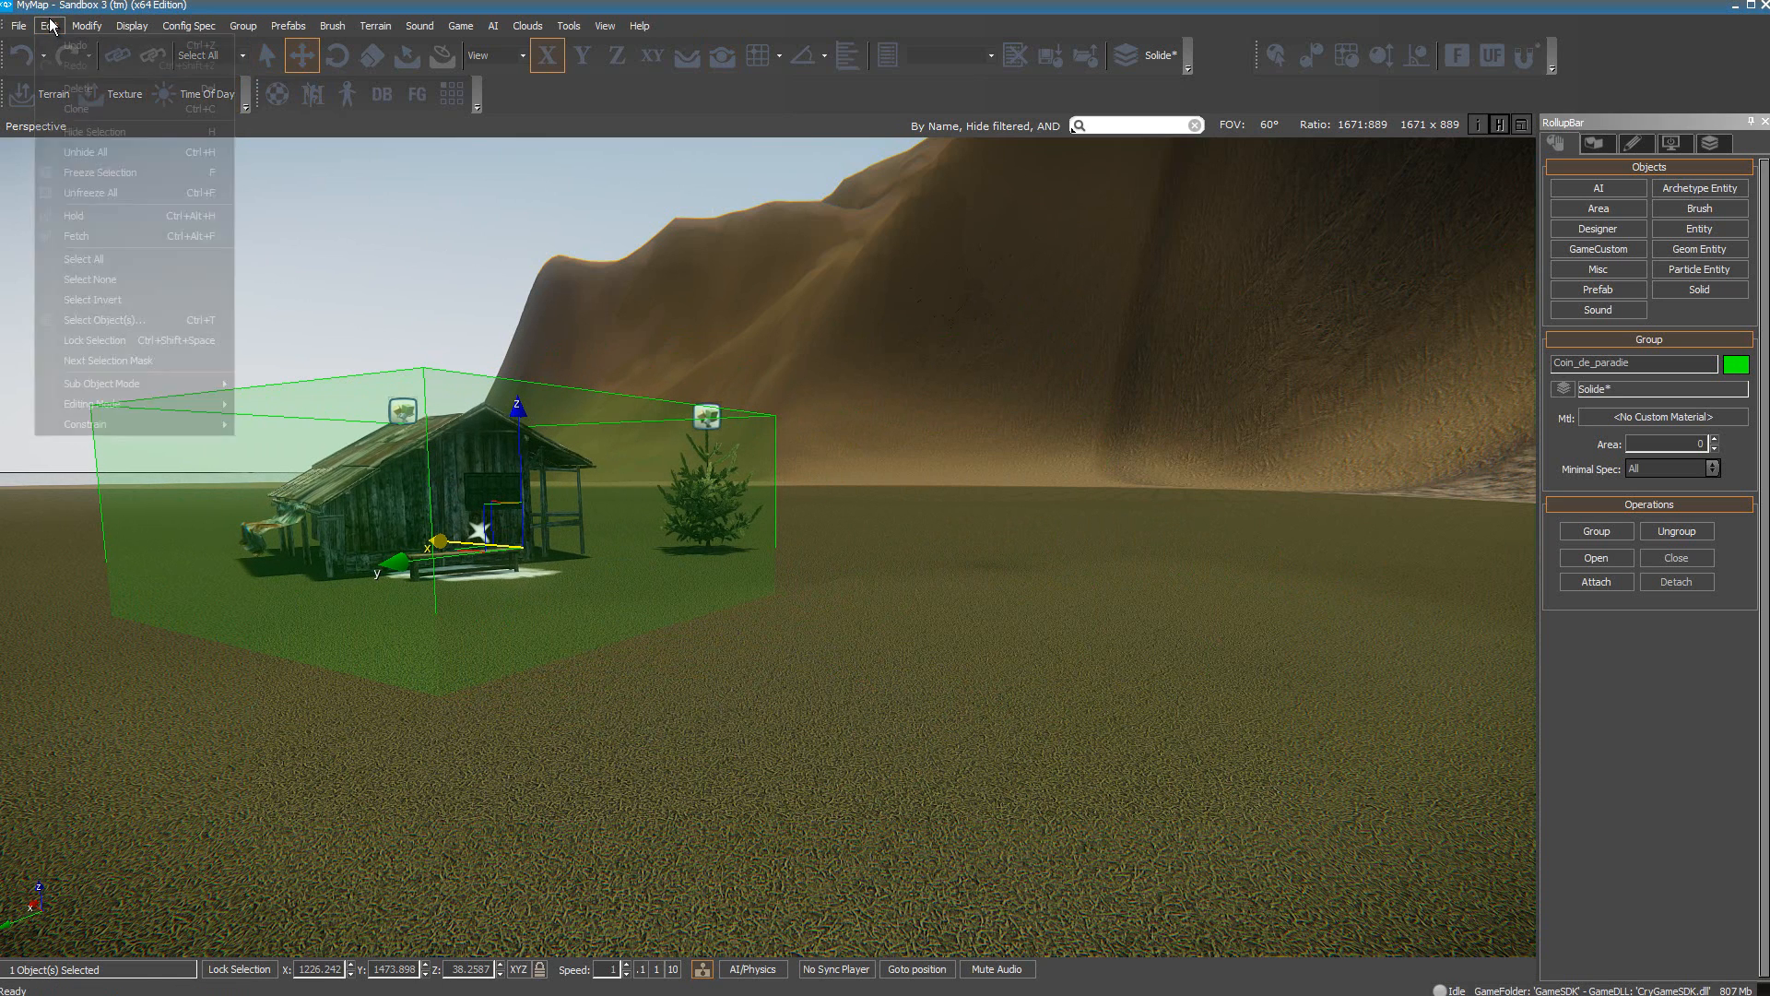
pyautogui.click(70, 107)
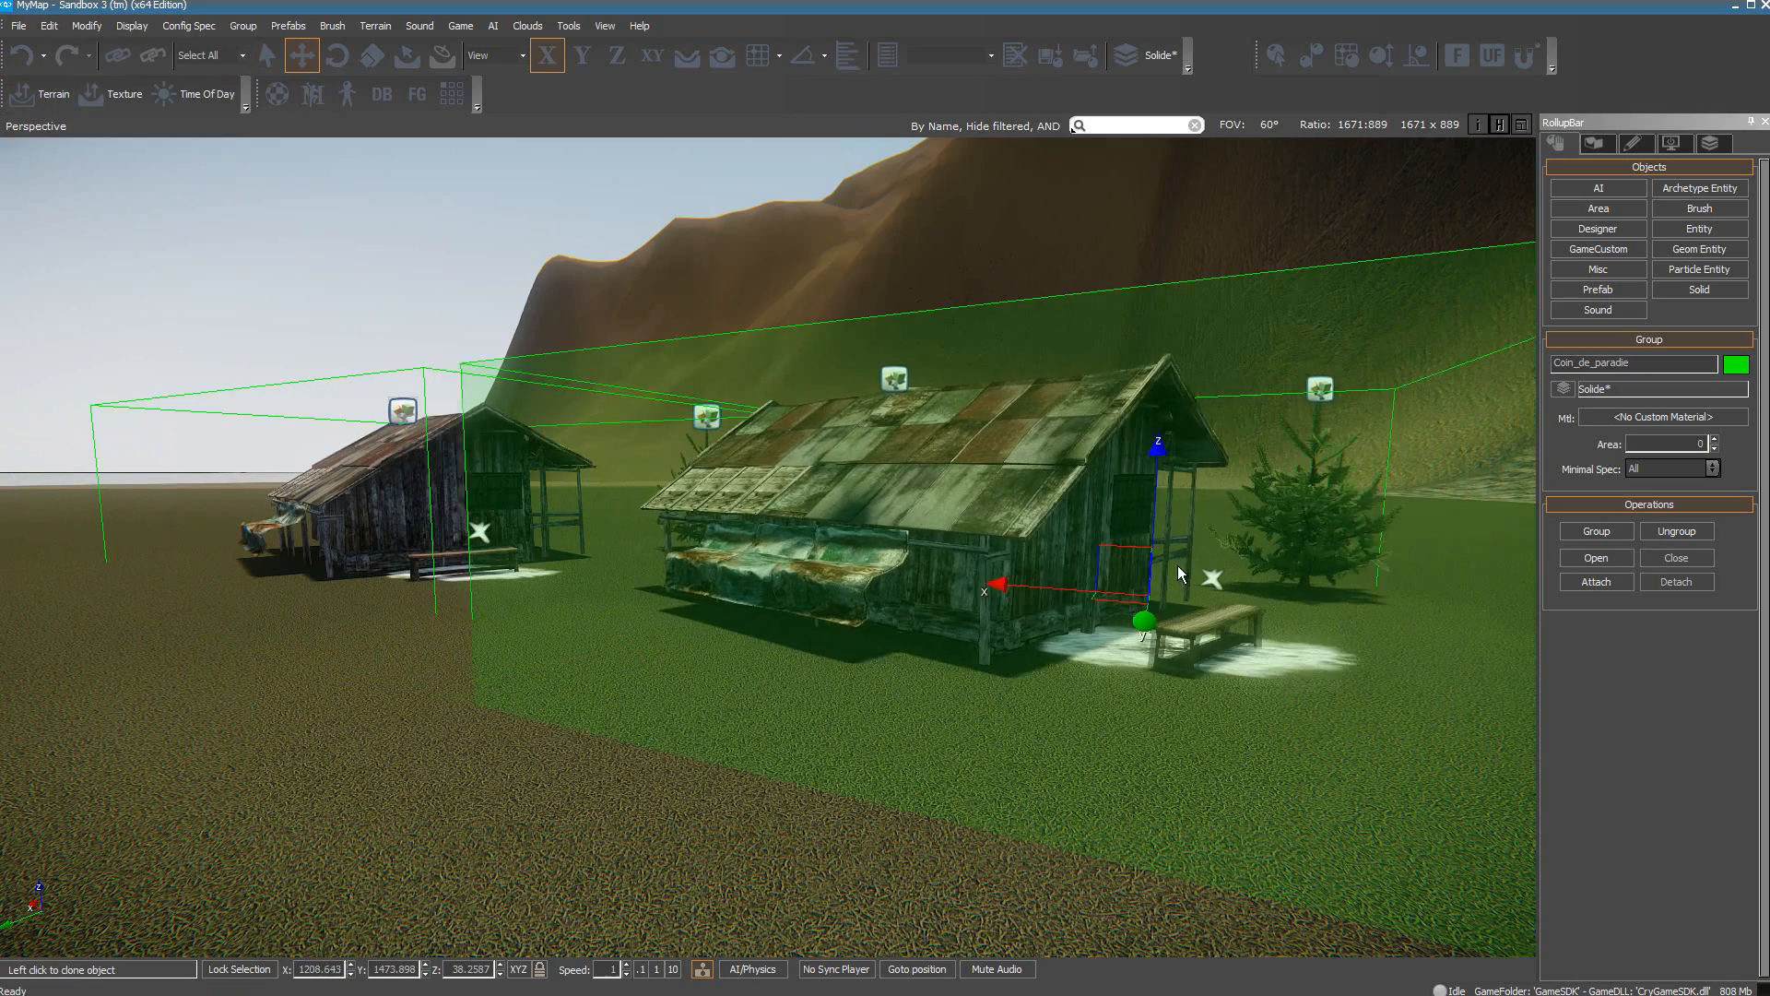
pyautogui.click(1215, 567)
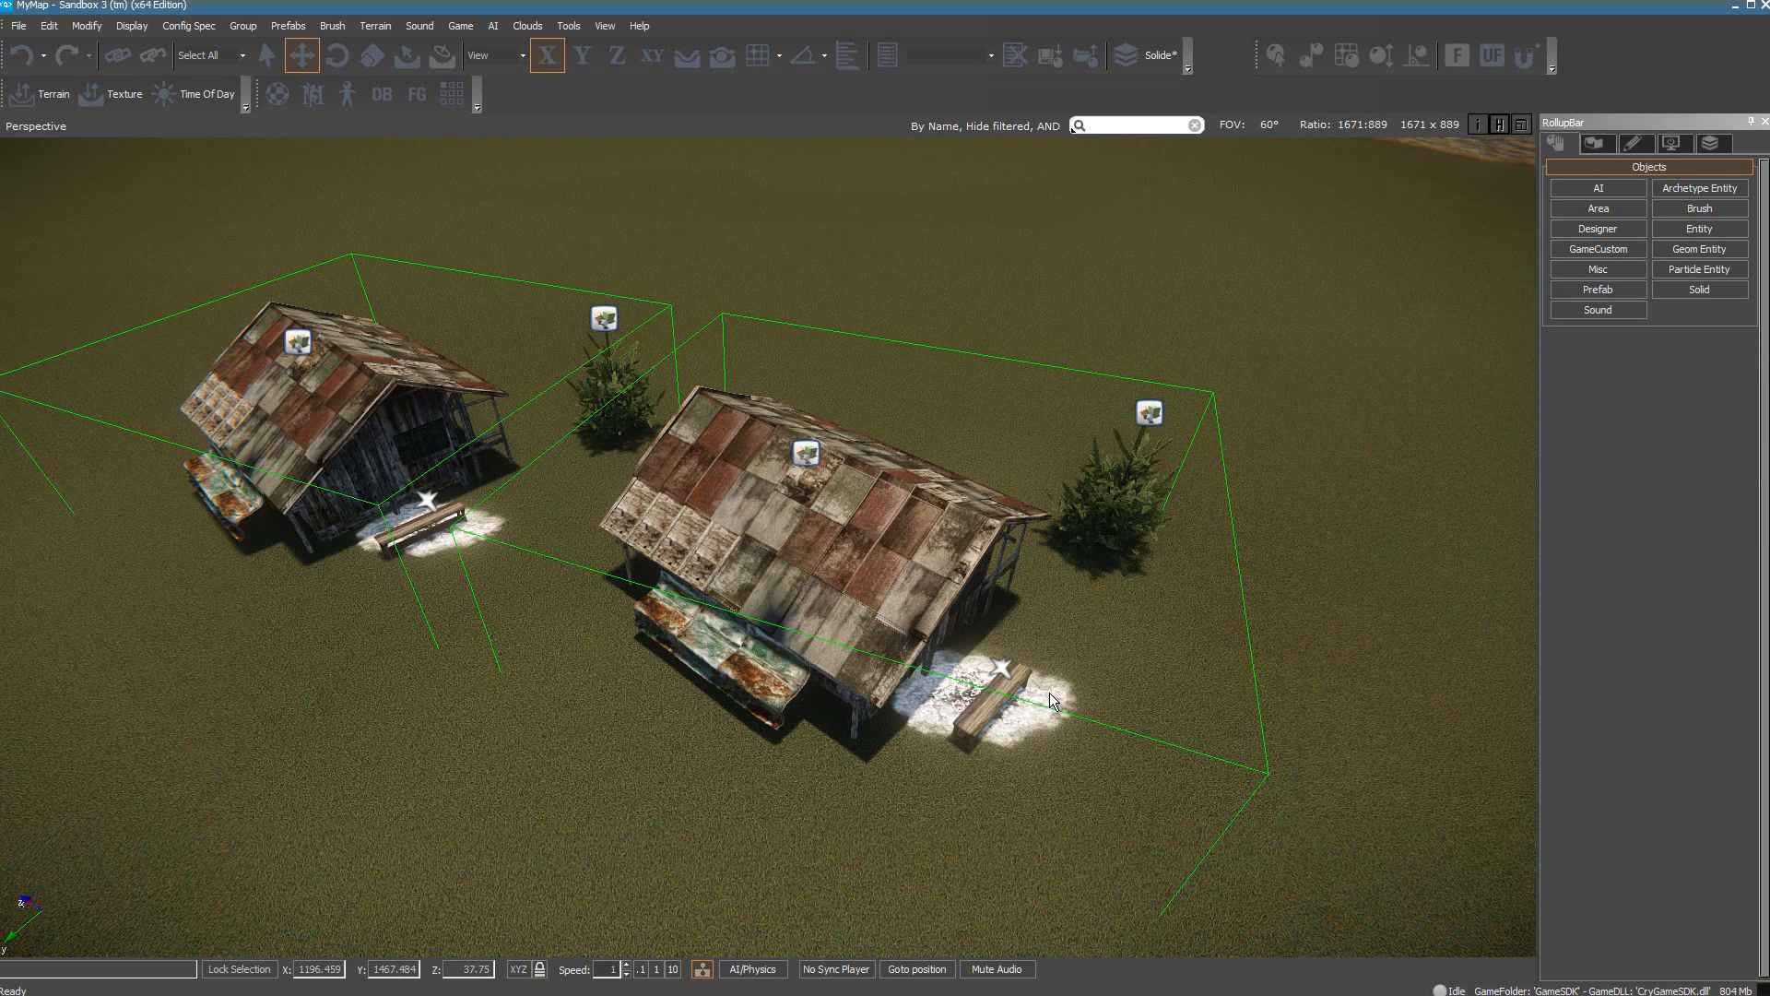
# Open the cloned Coin_de_paradie2 group and move its pine tree to the other side of its hut, between the two huts
pyautogui.click(870, 568)
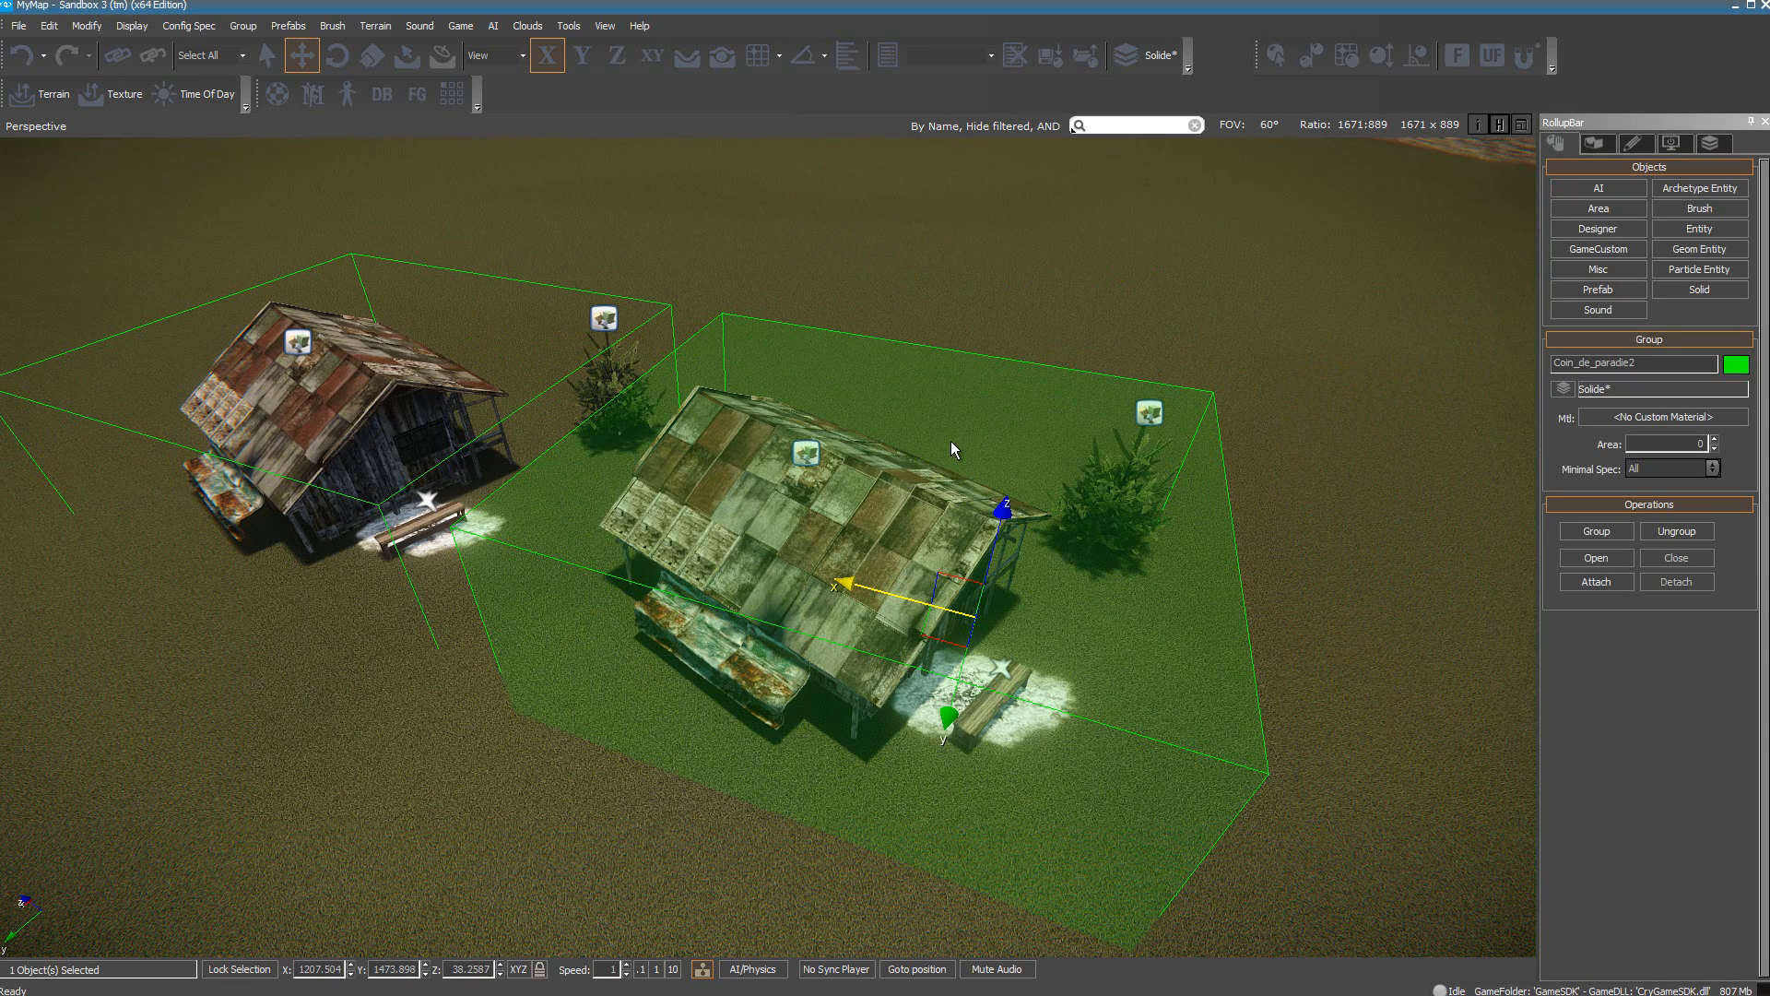
pyautogui.click(253, 31)
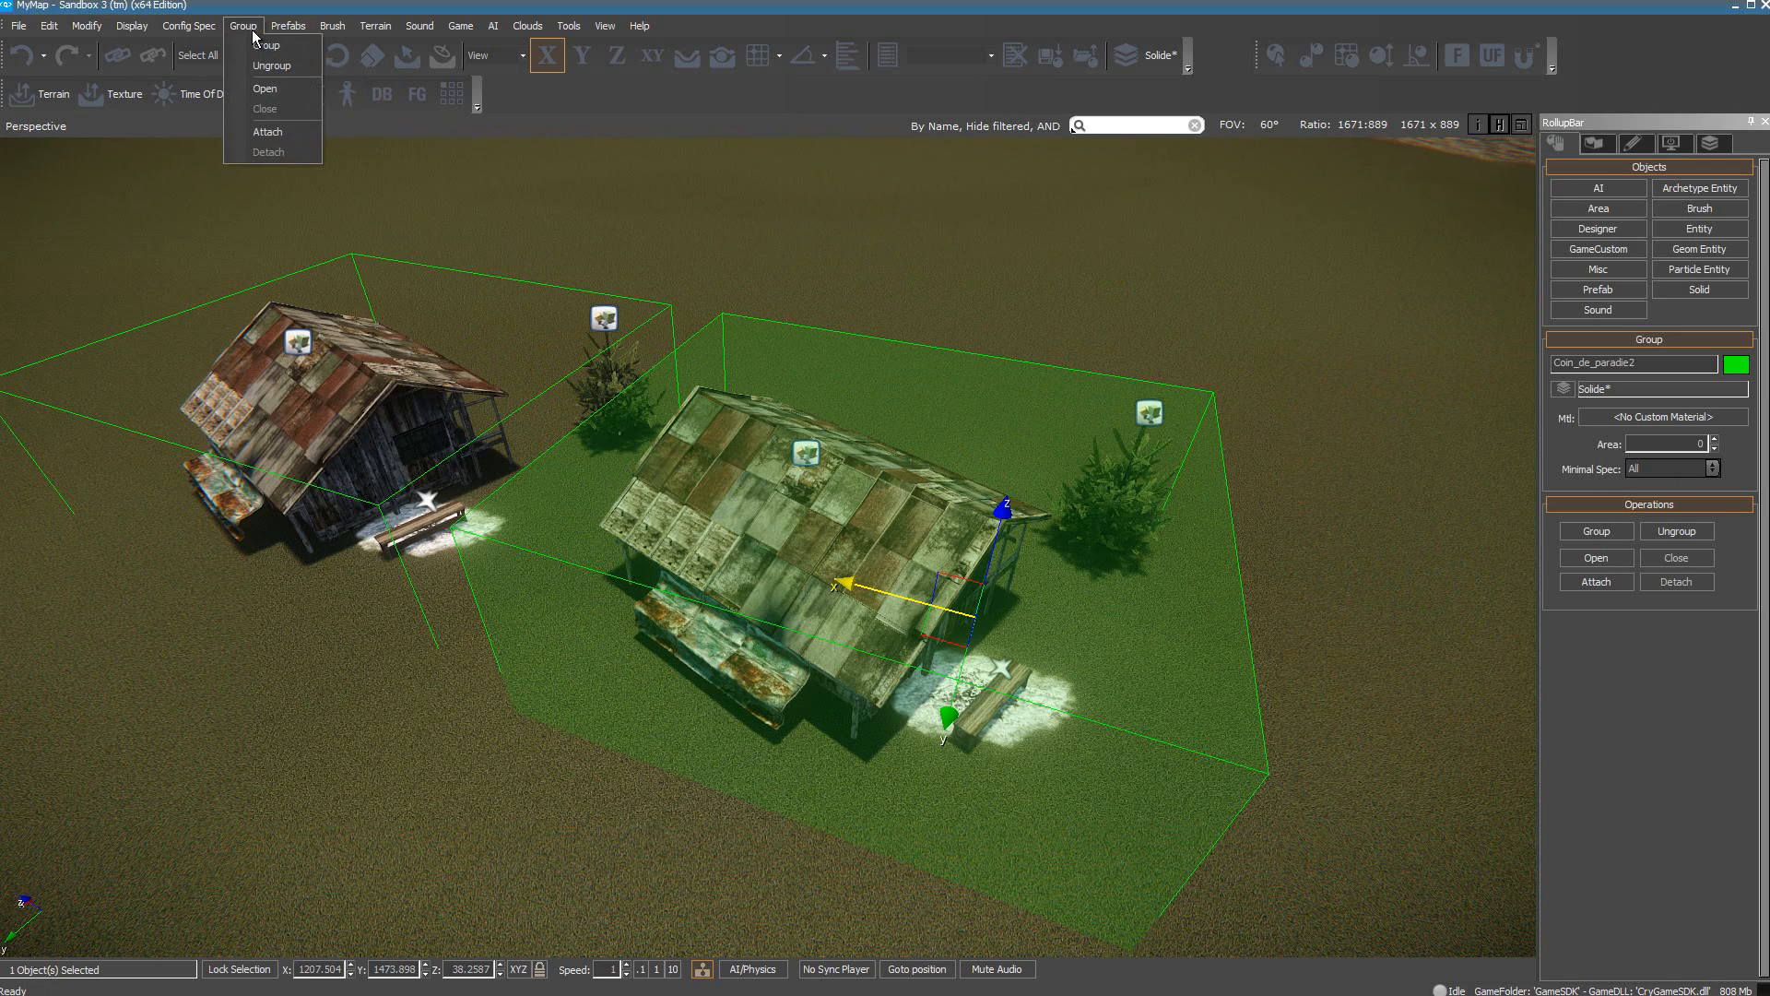
pyautogui.click(274, 94)
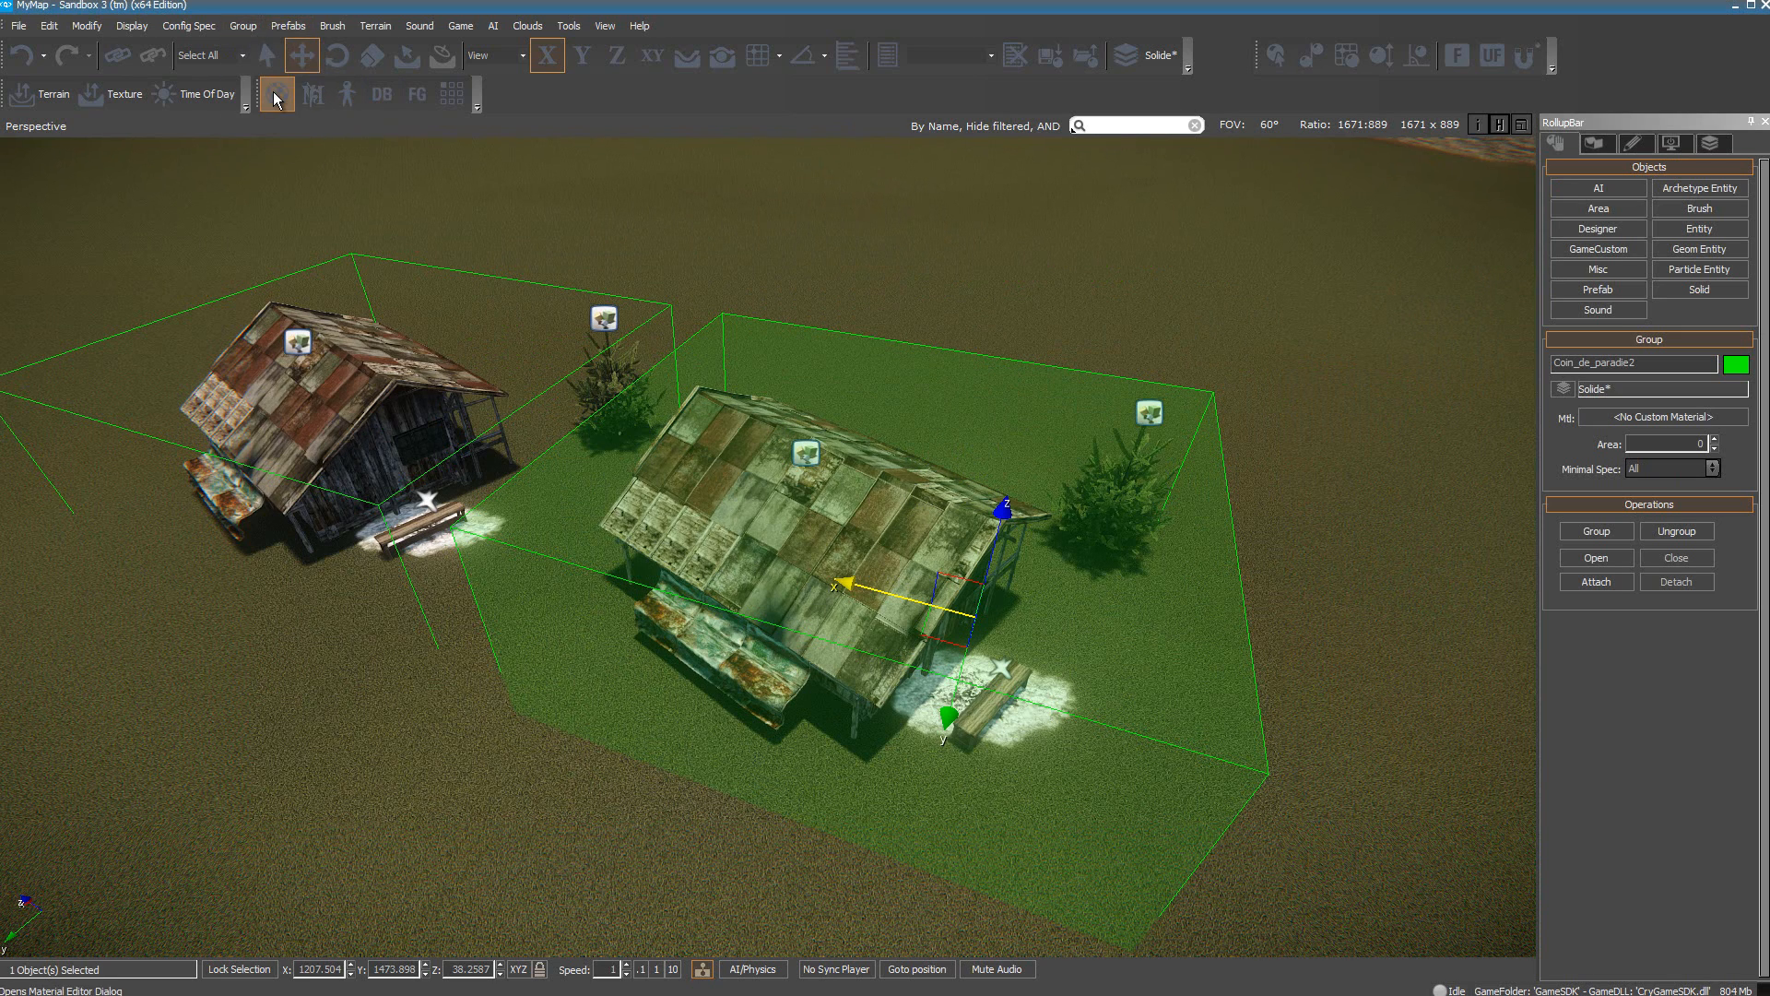
pyautogui.click(1151, 415)
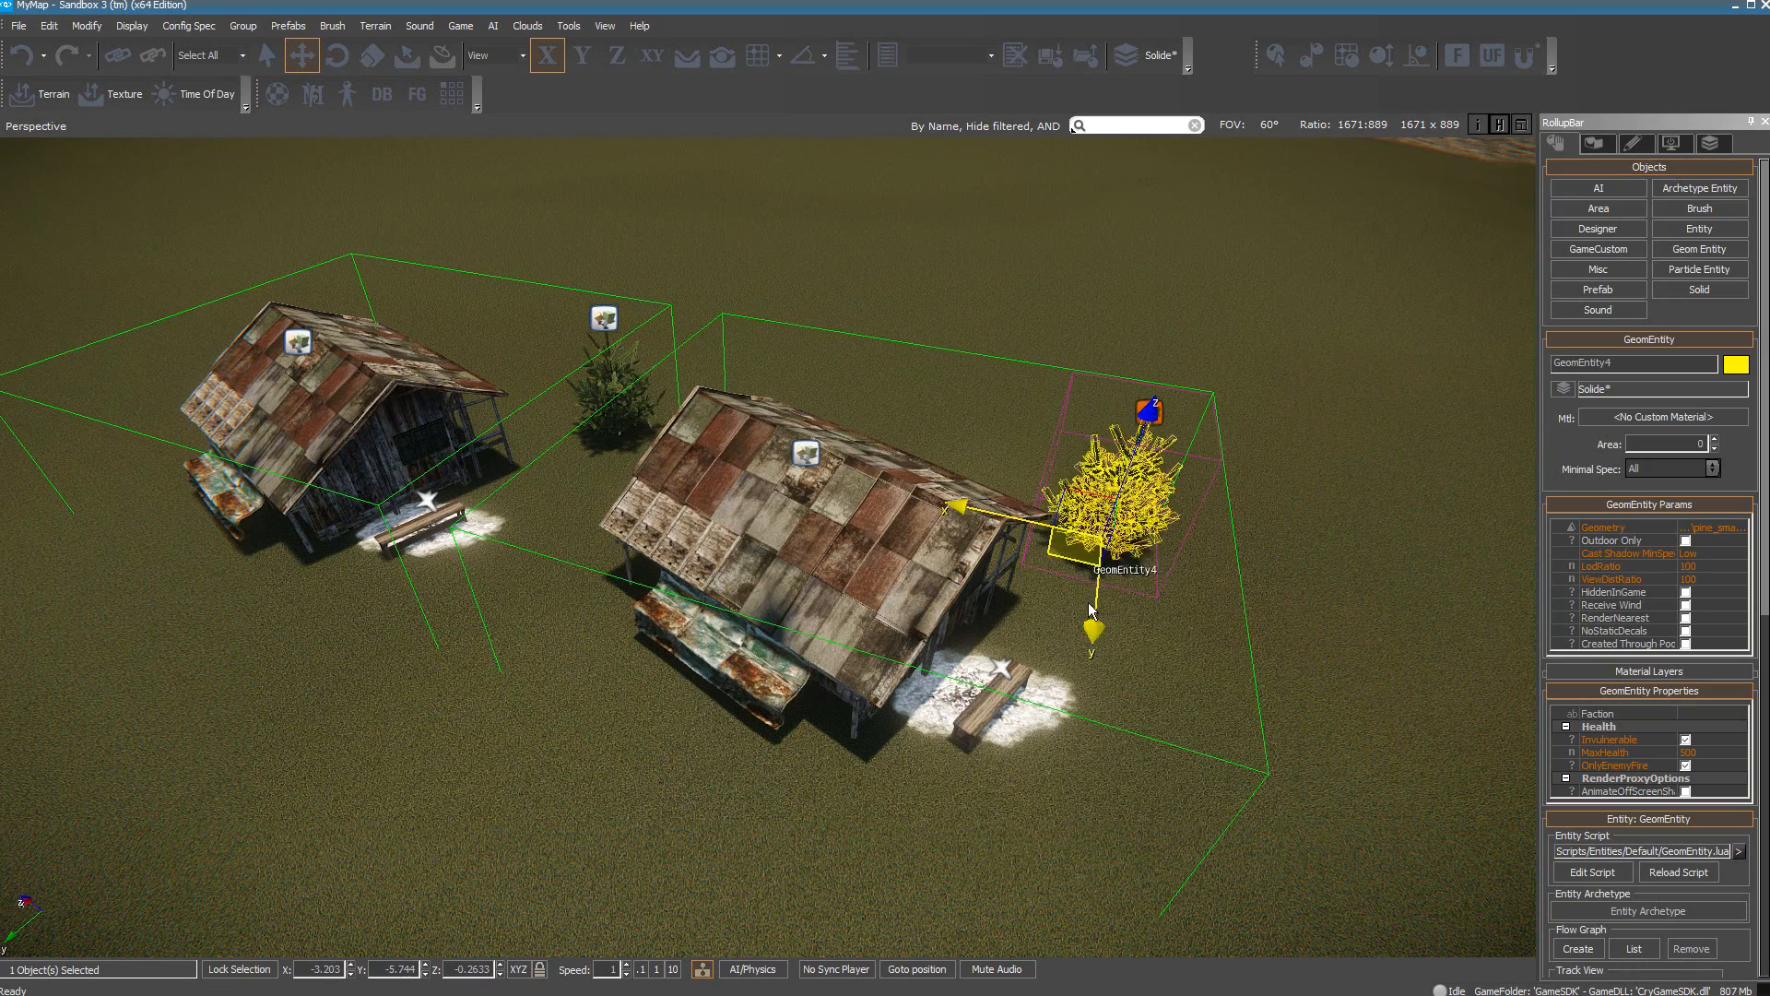
pyautogui.click(1095, 649)
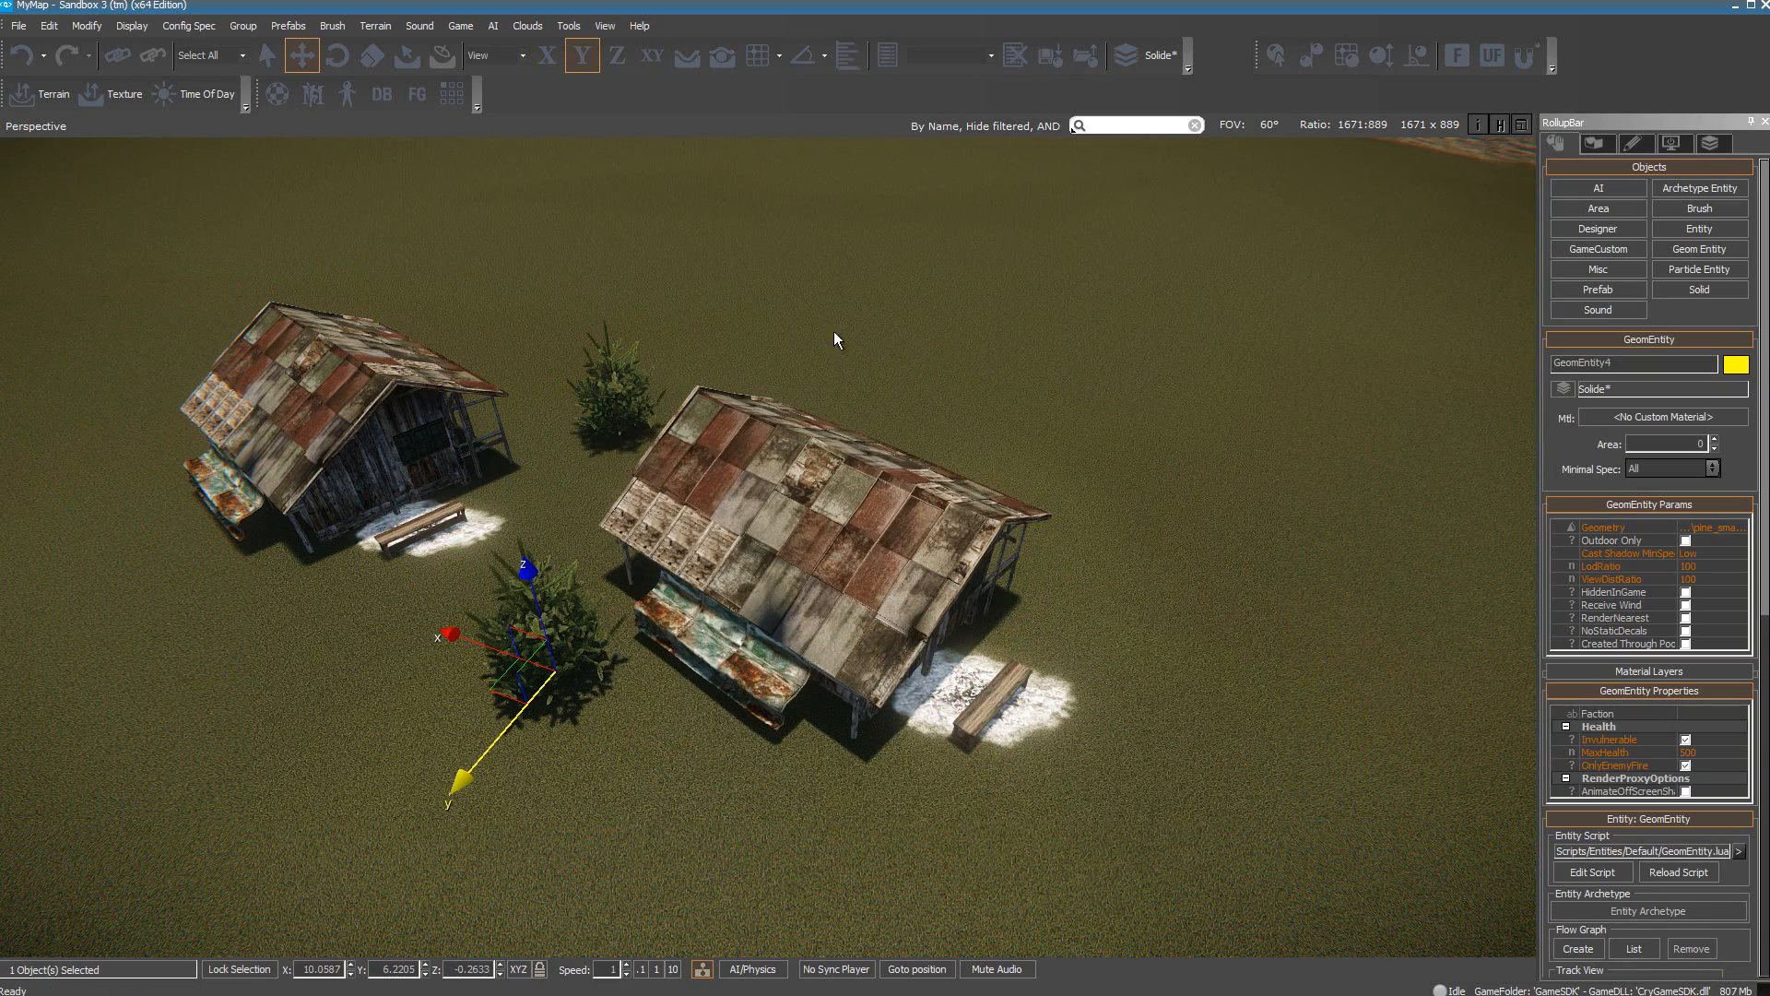
# Close the Coin_de_paradie2 group and move it as a whole along the Y axis to about Y 1471.2
pyautogui.click(268, 61)
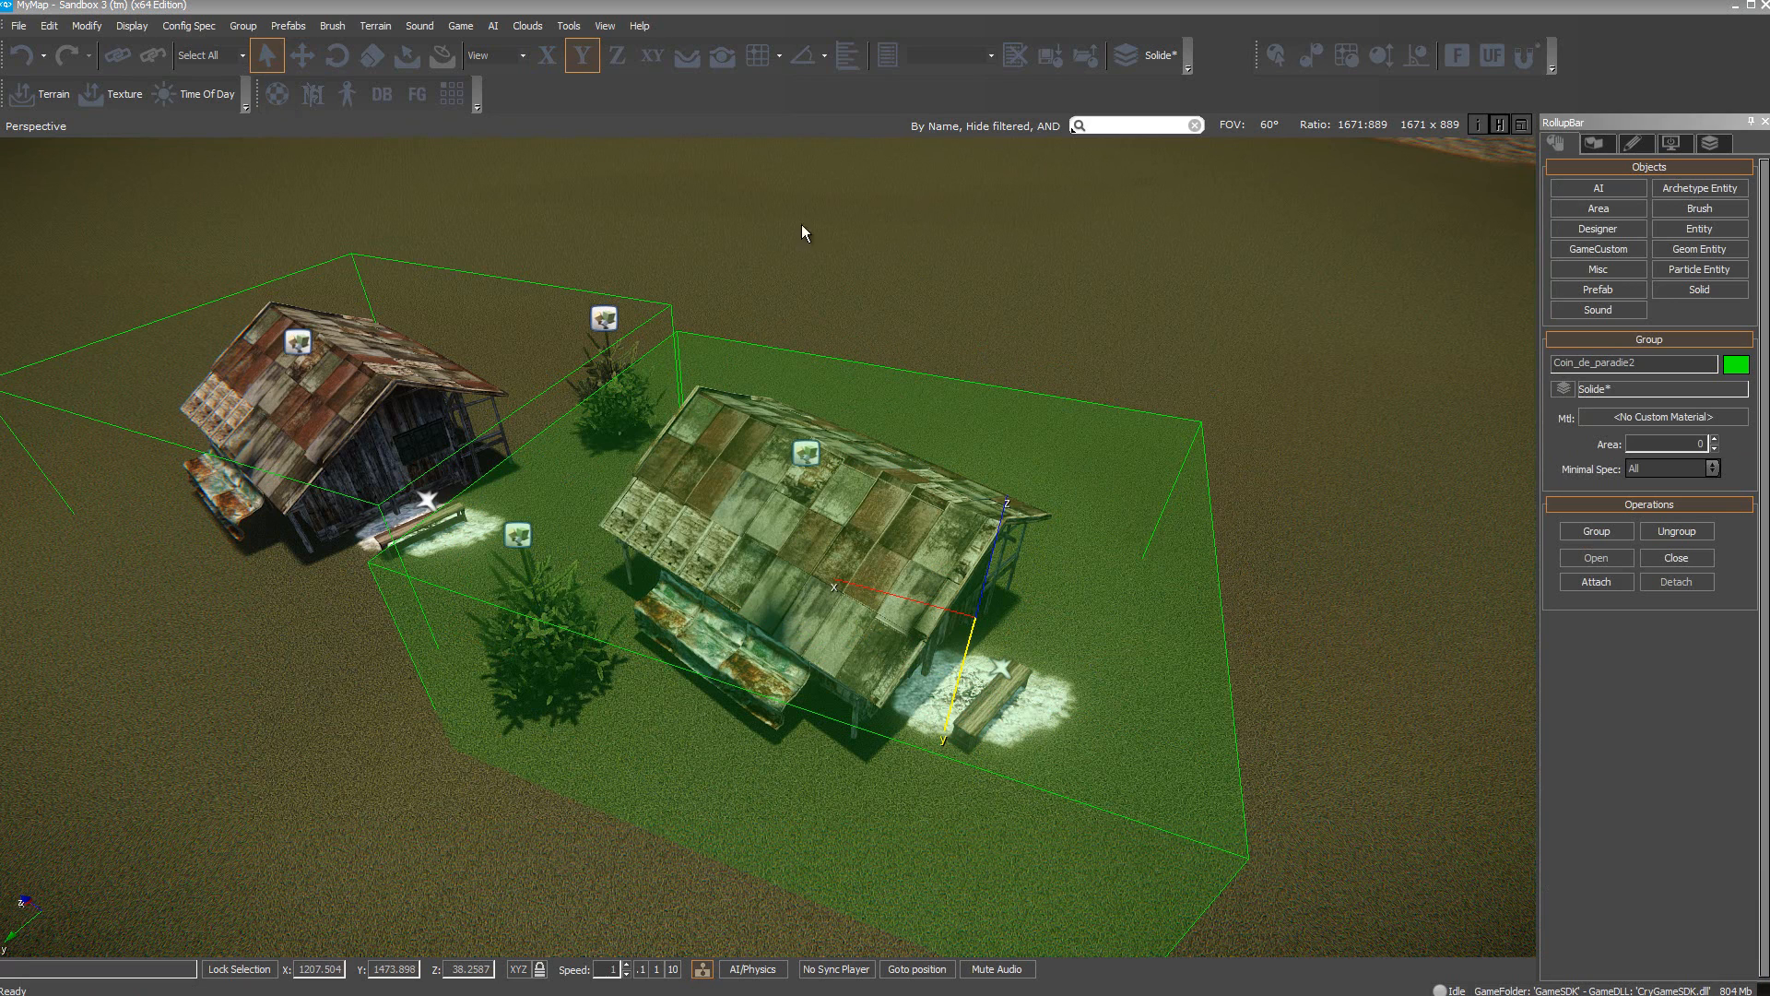
pyautogui.click(245, 28)
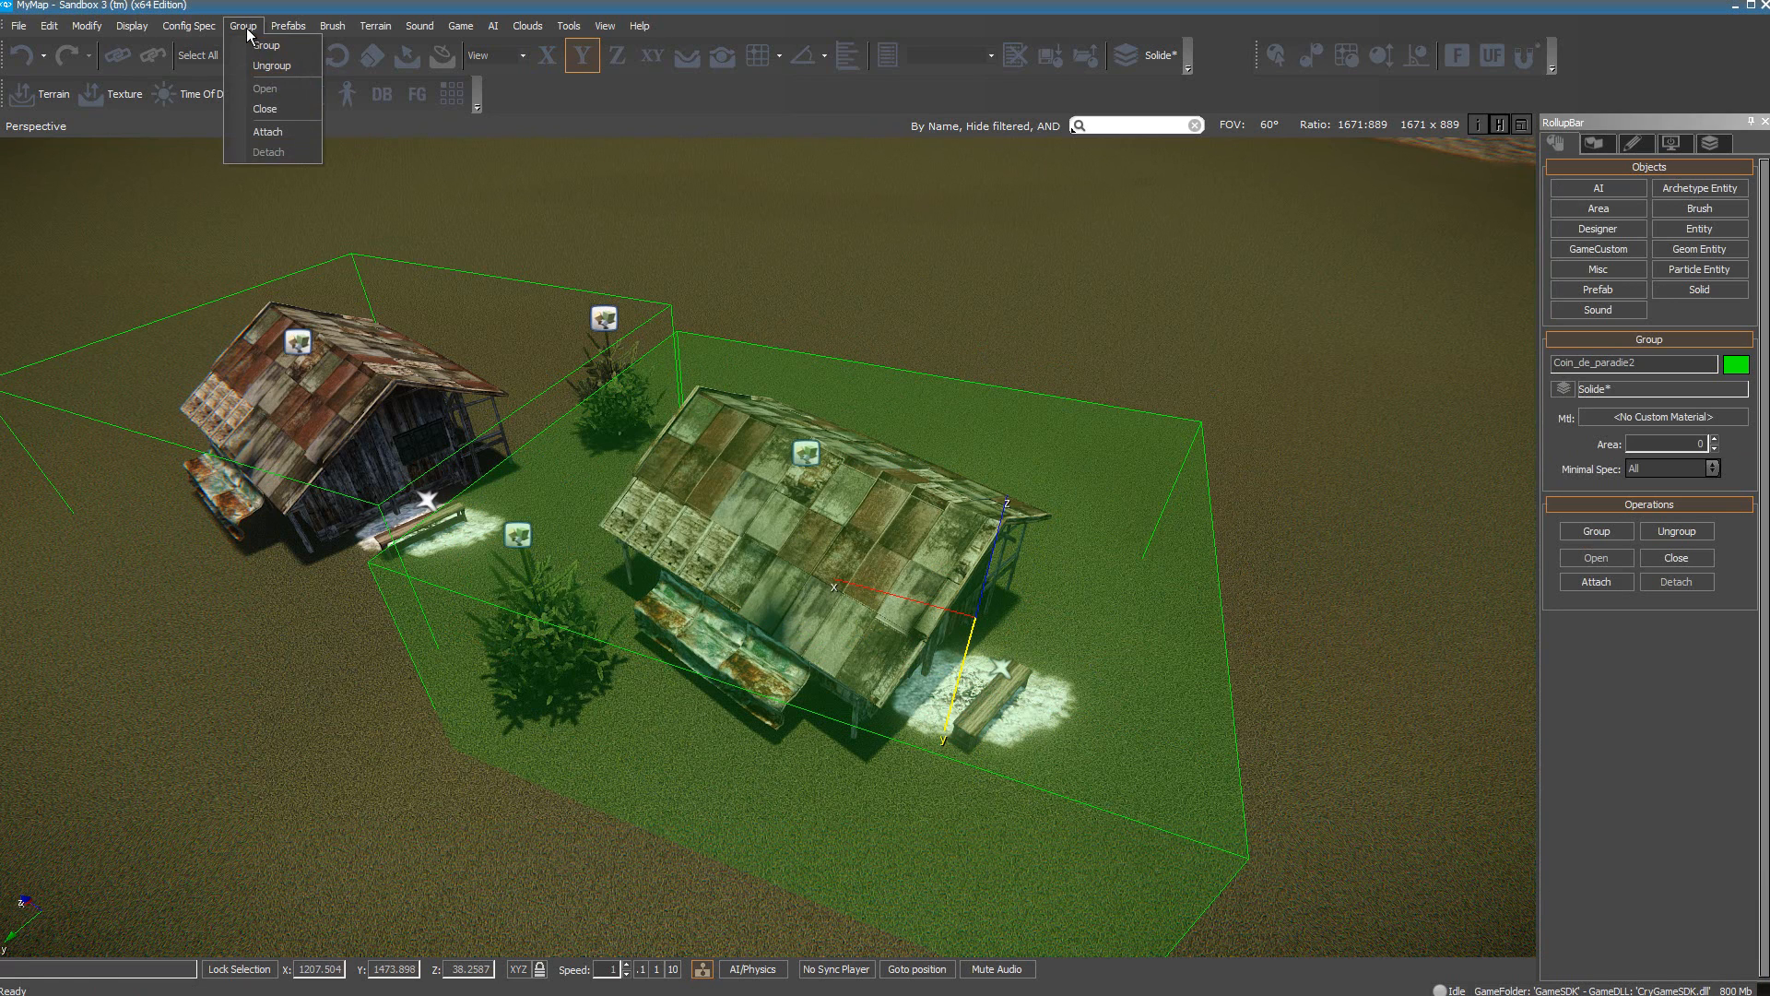
pyautogui.click(271, 110)
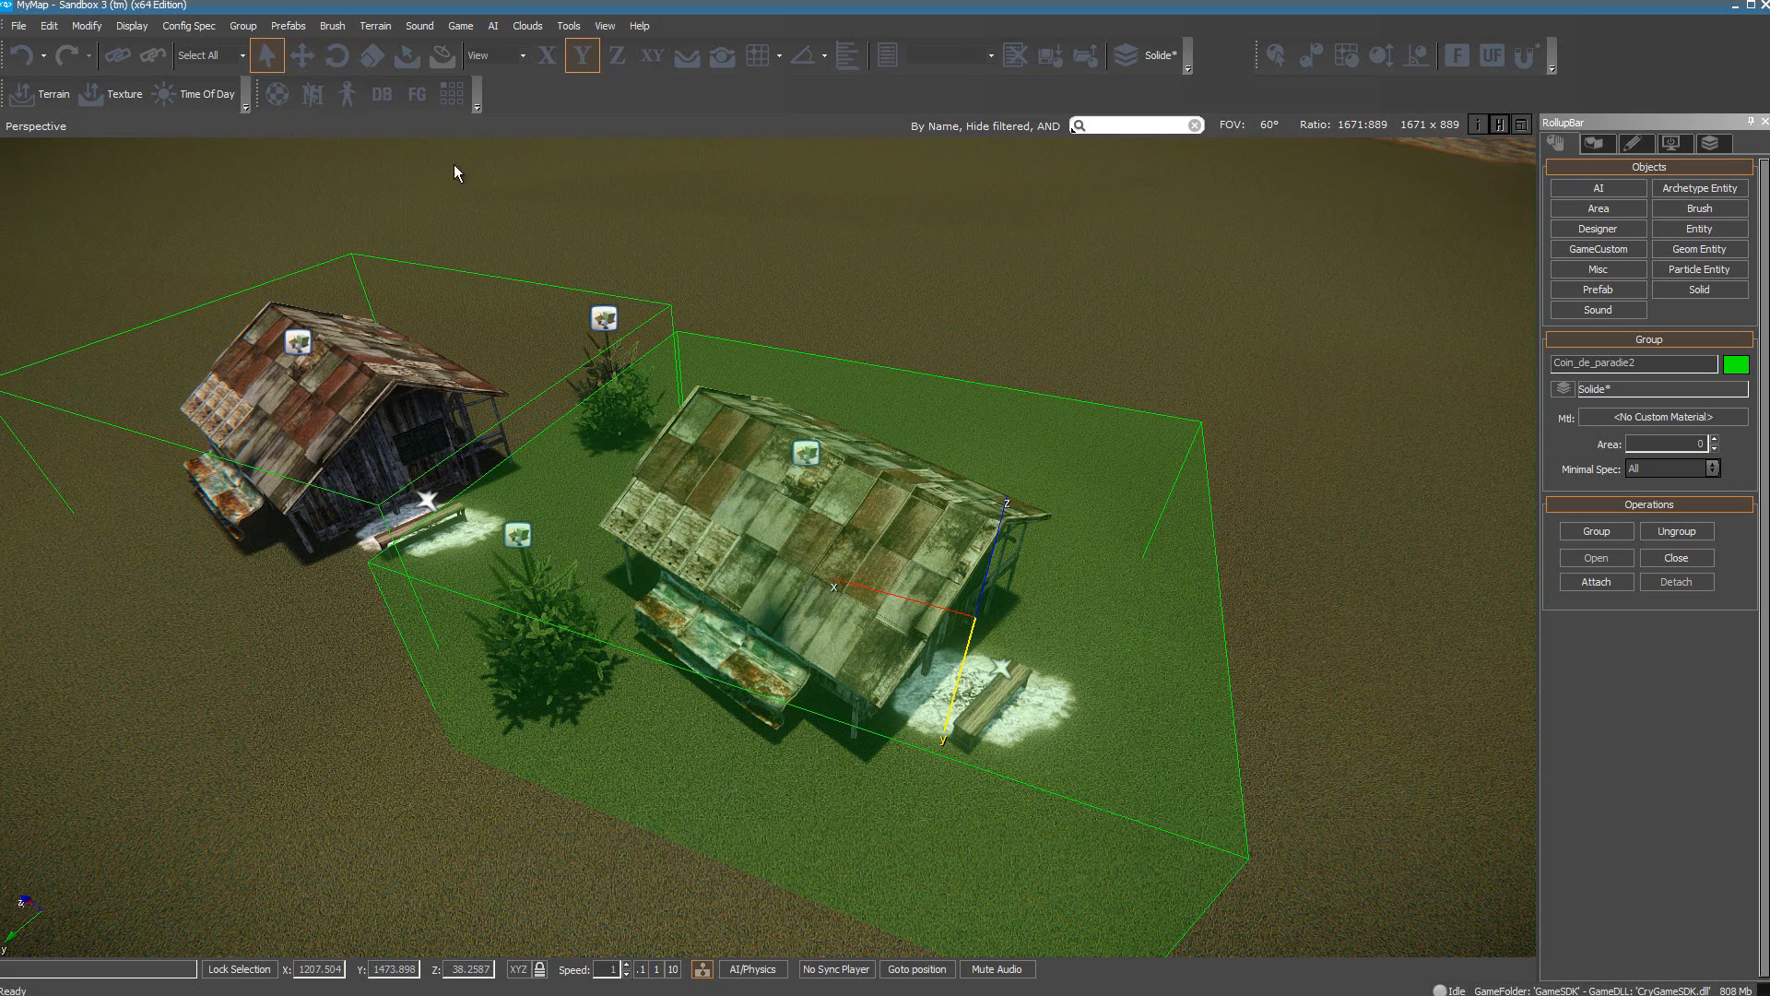
pyautogui.click(301, 54)
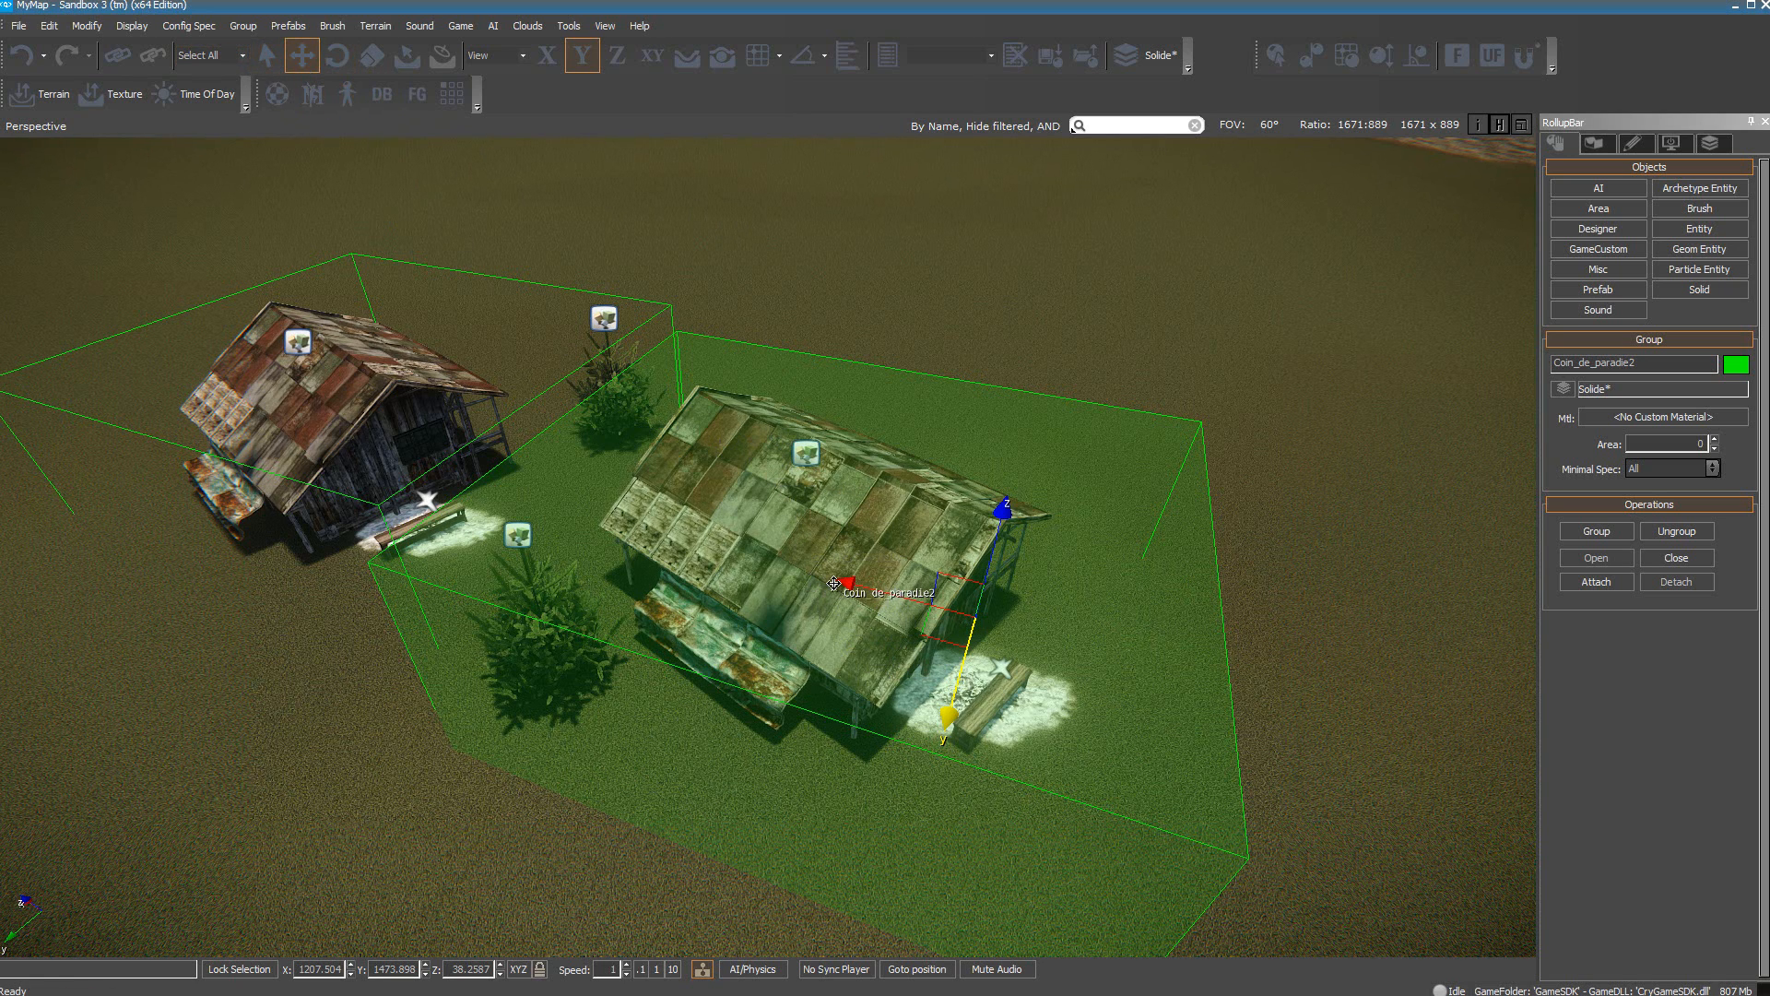
pyautogui.moveTo(833, 583); pyautogui.dragTo(888, 513)
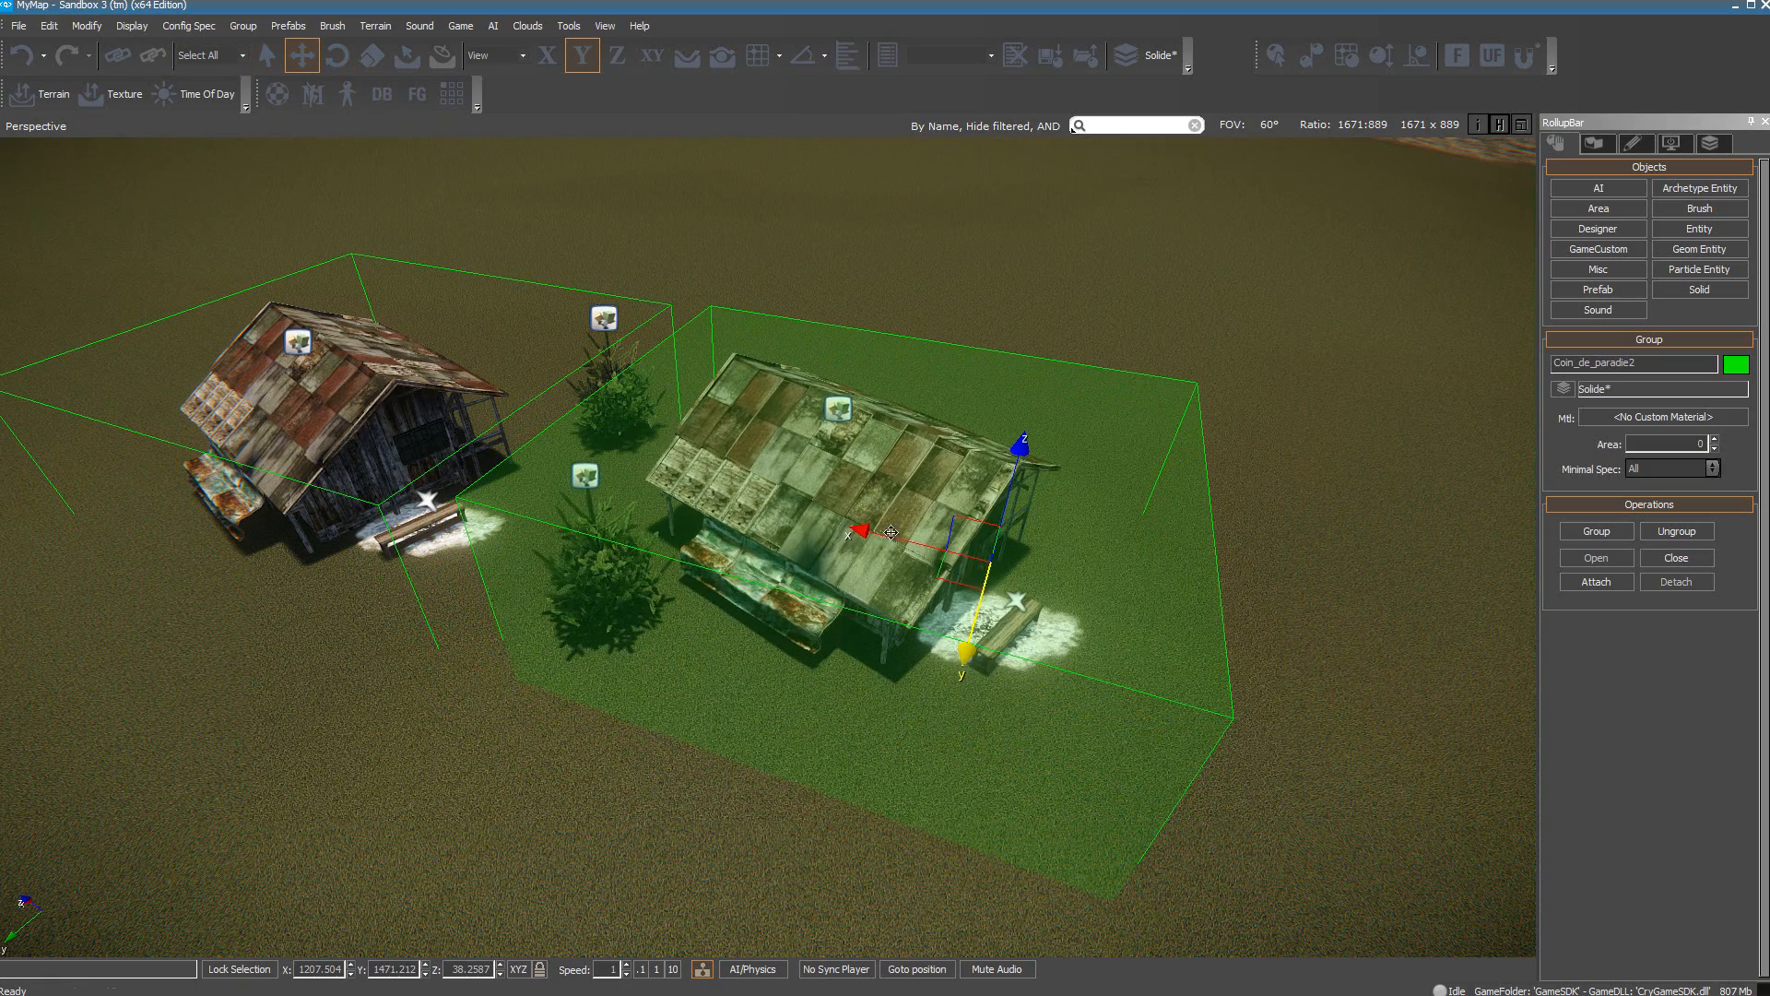
pyautogui.click(966, 646)
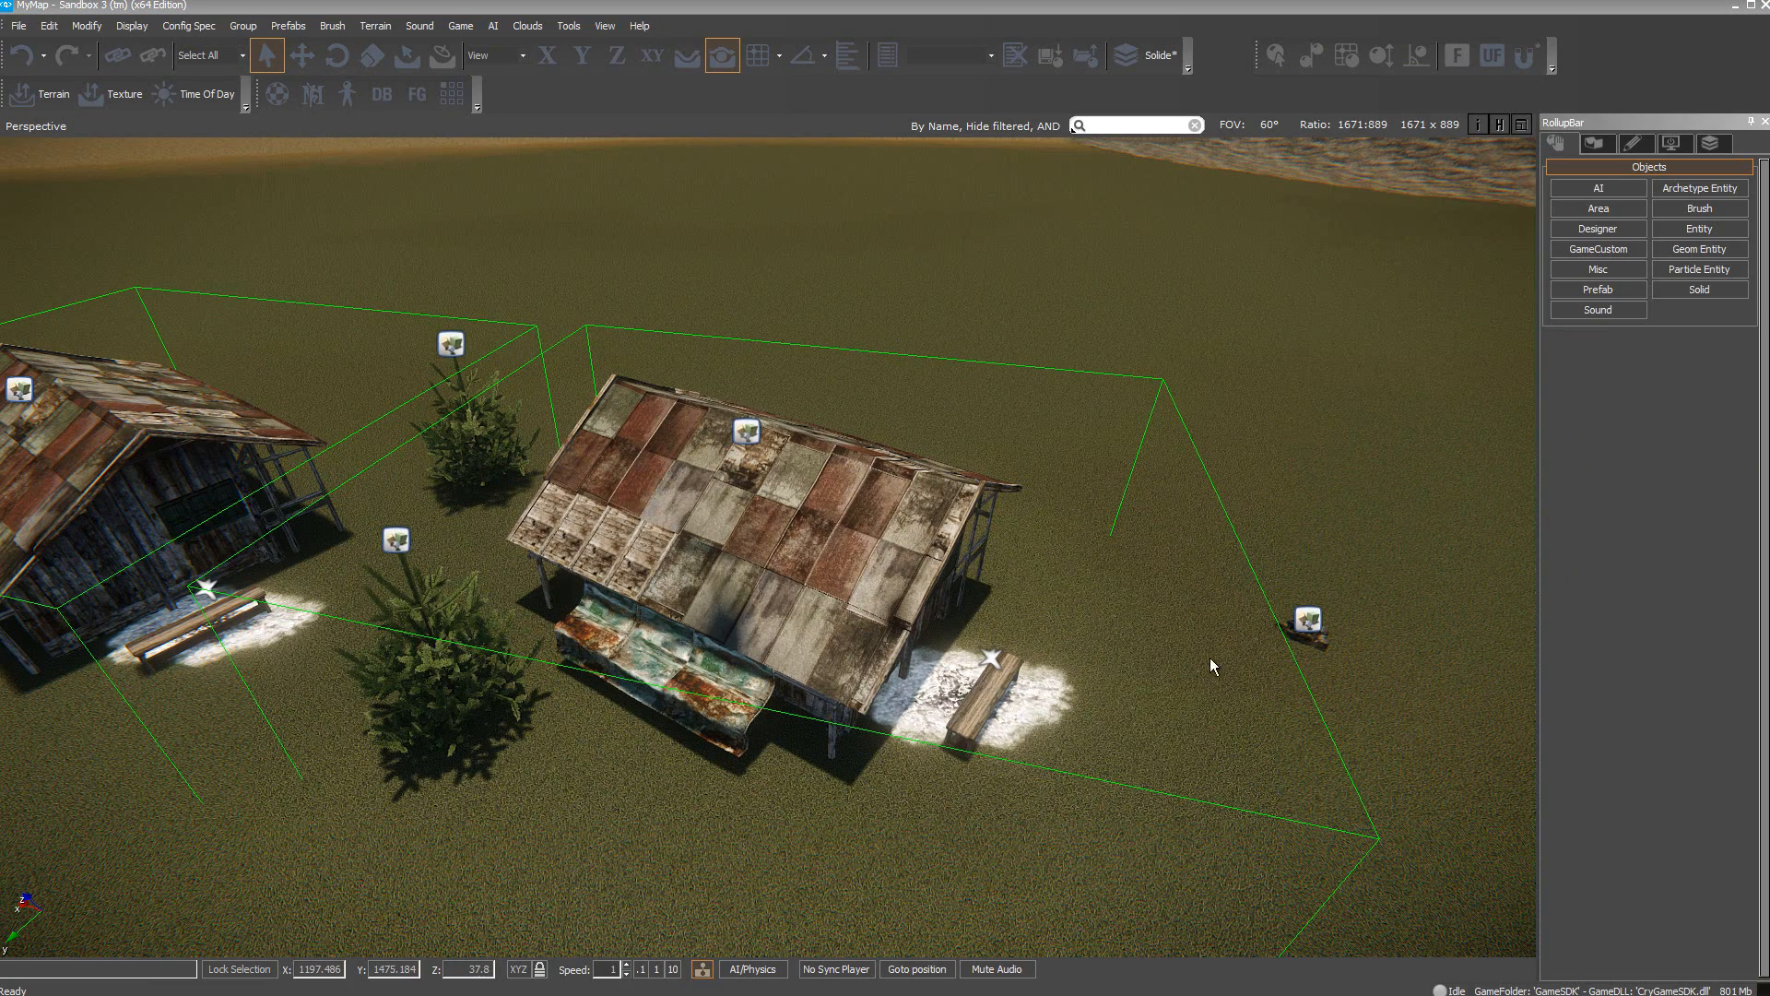
# Attach the separate small GeomEntity7 object beside the cloned hut to the Coin_de_paradie2 group
pyautogui.click(1318, 627)
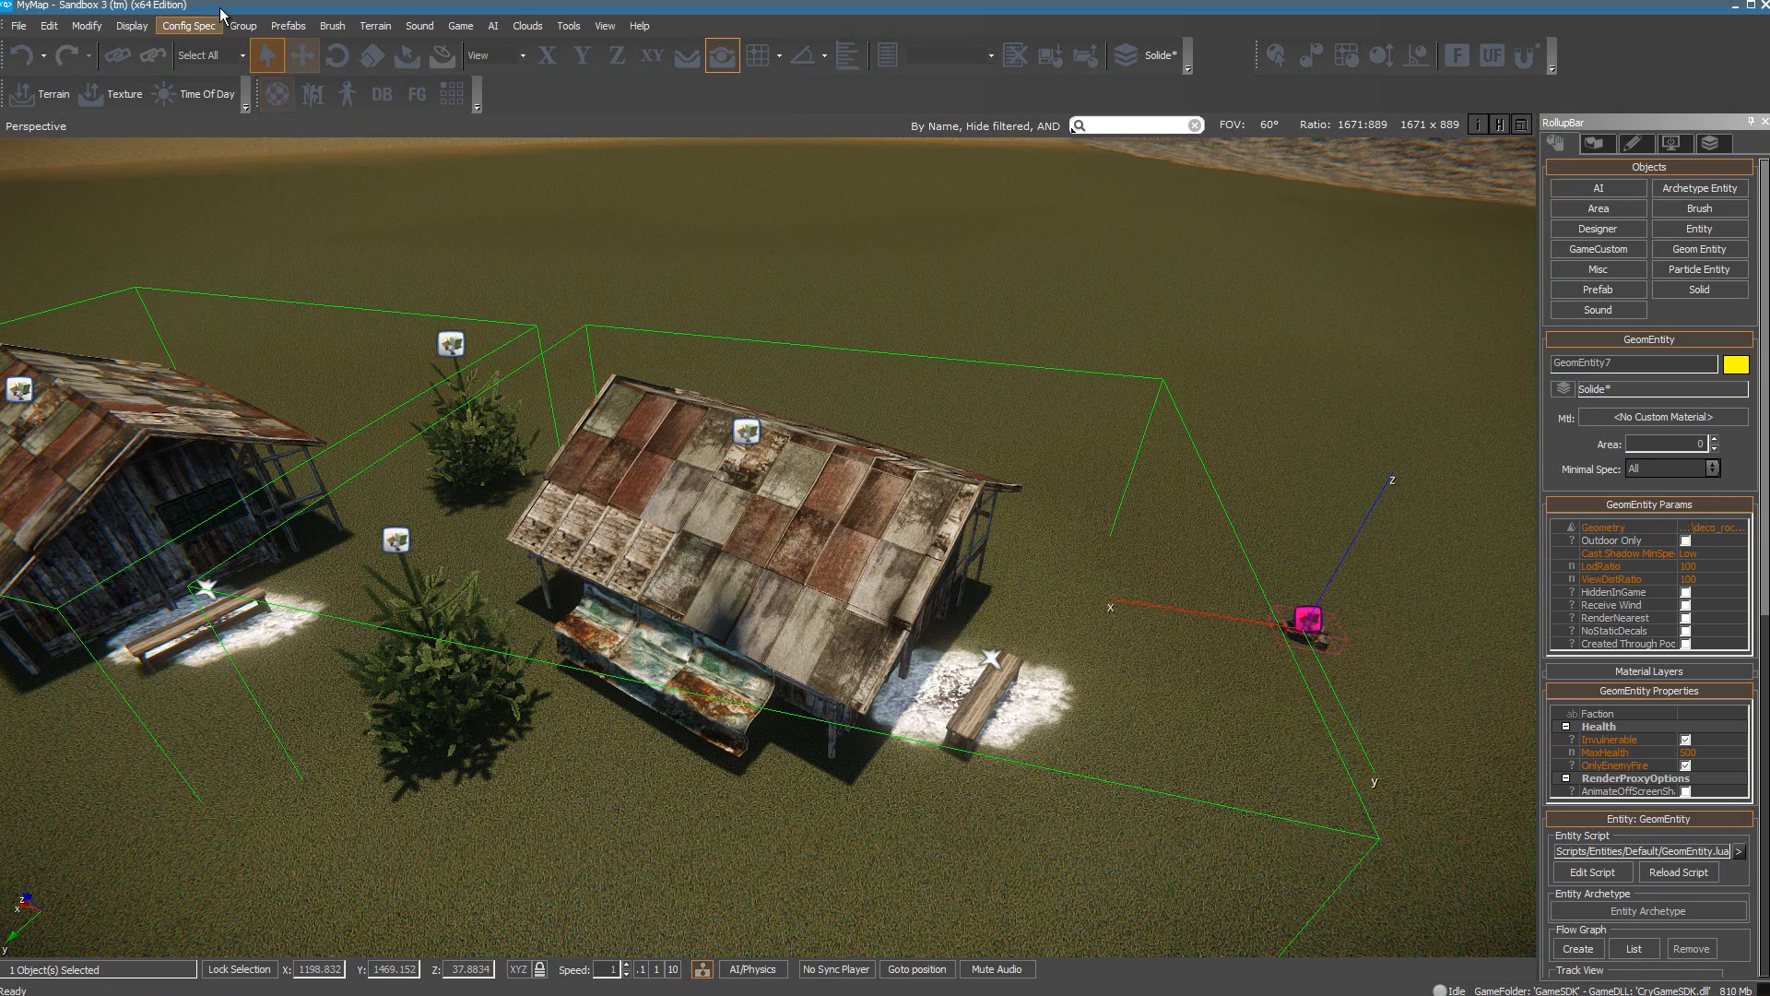
pyautogui.click(251, 28)
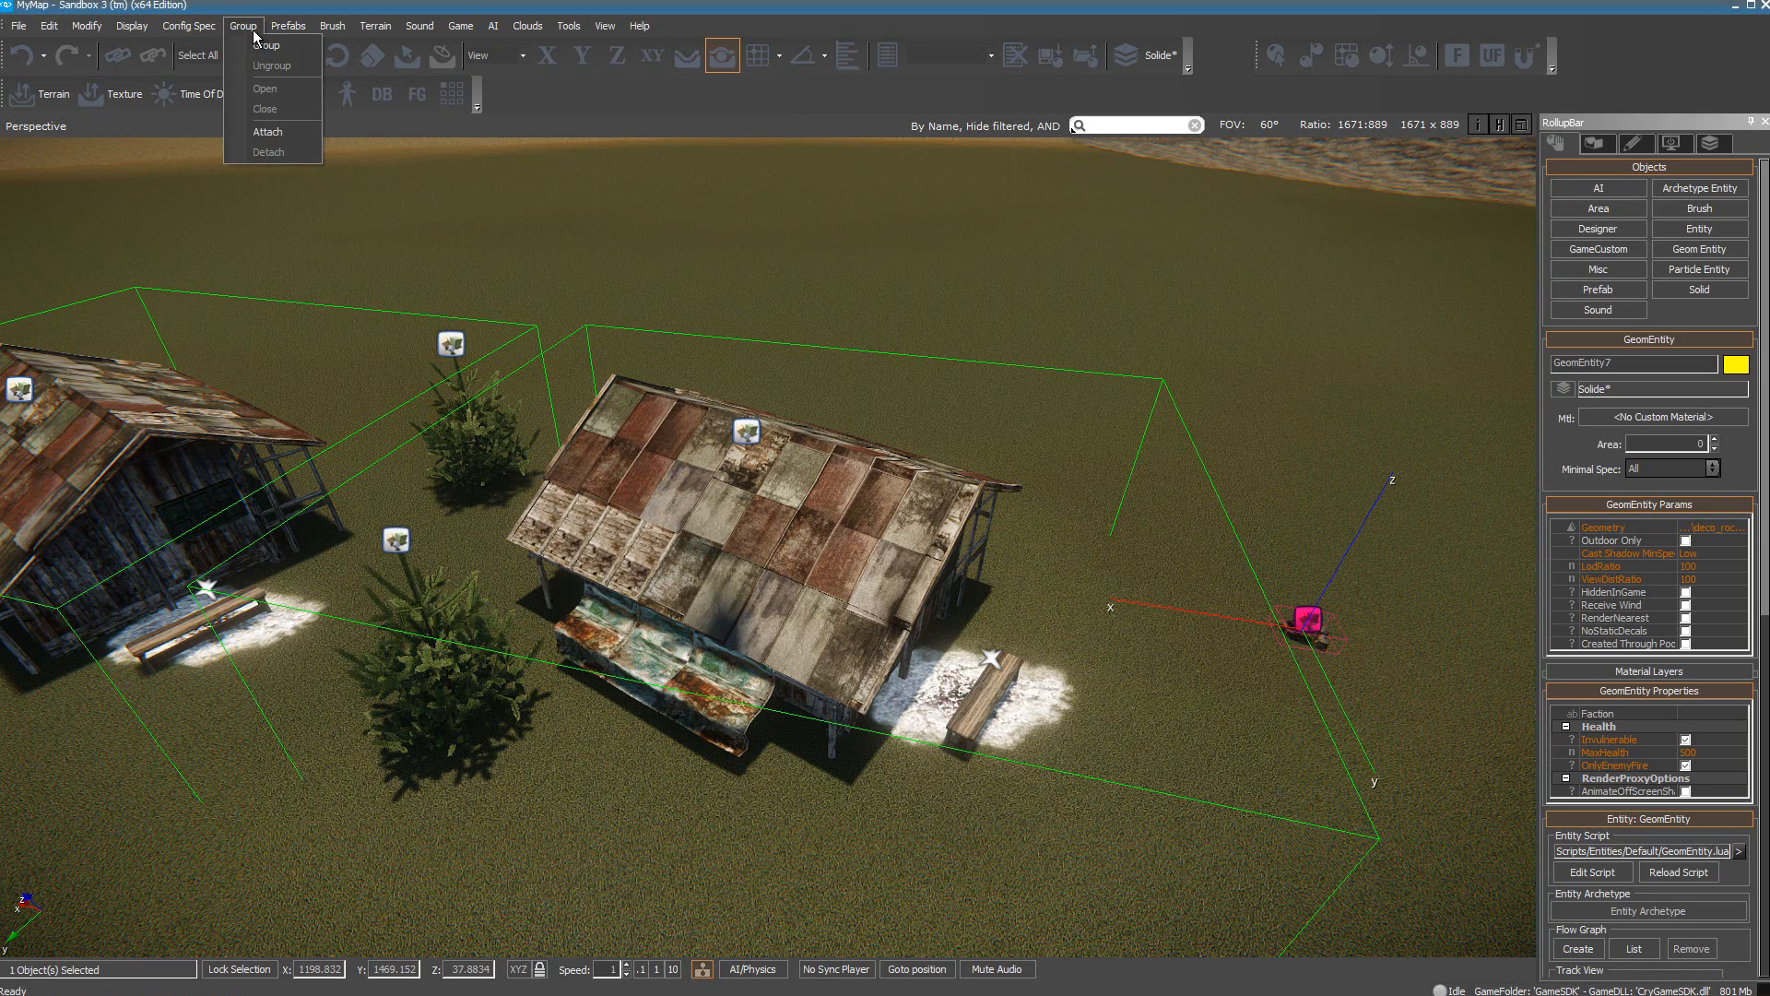
pyautogui.click(279, 131)
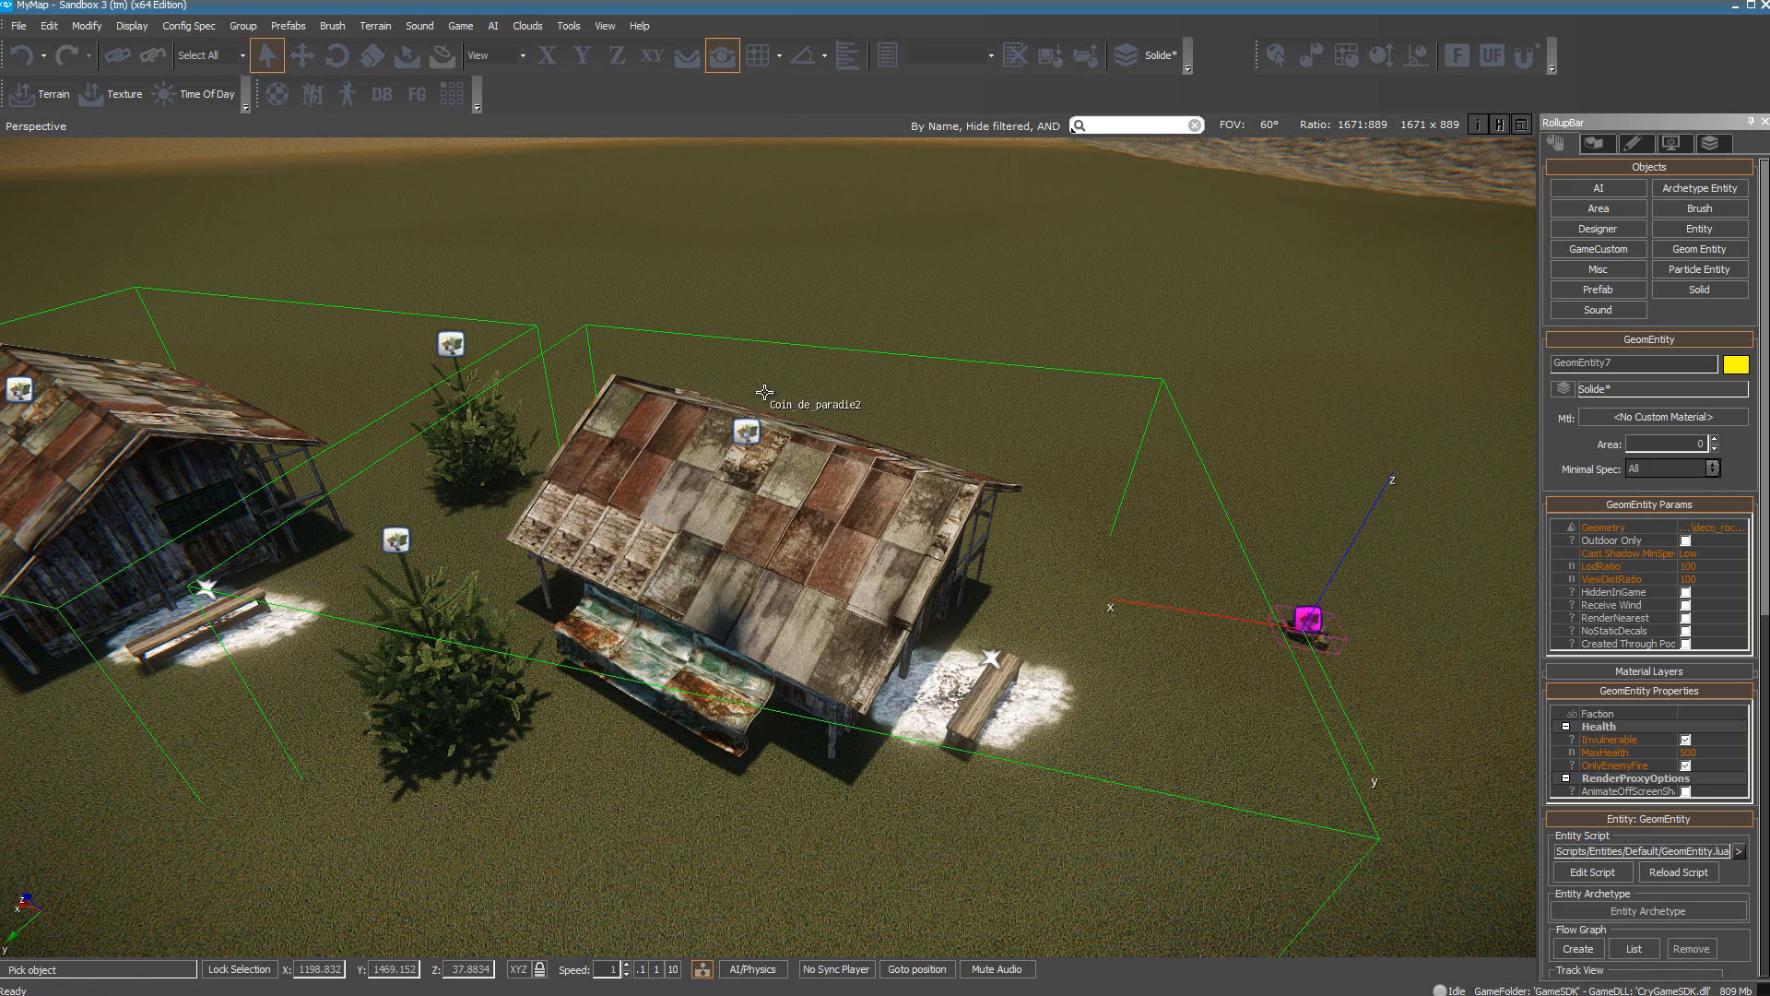
pyautogui.click(795, 341)
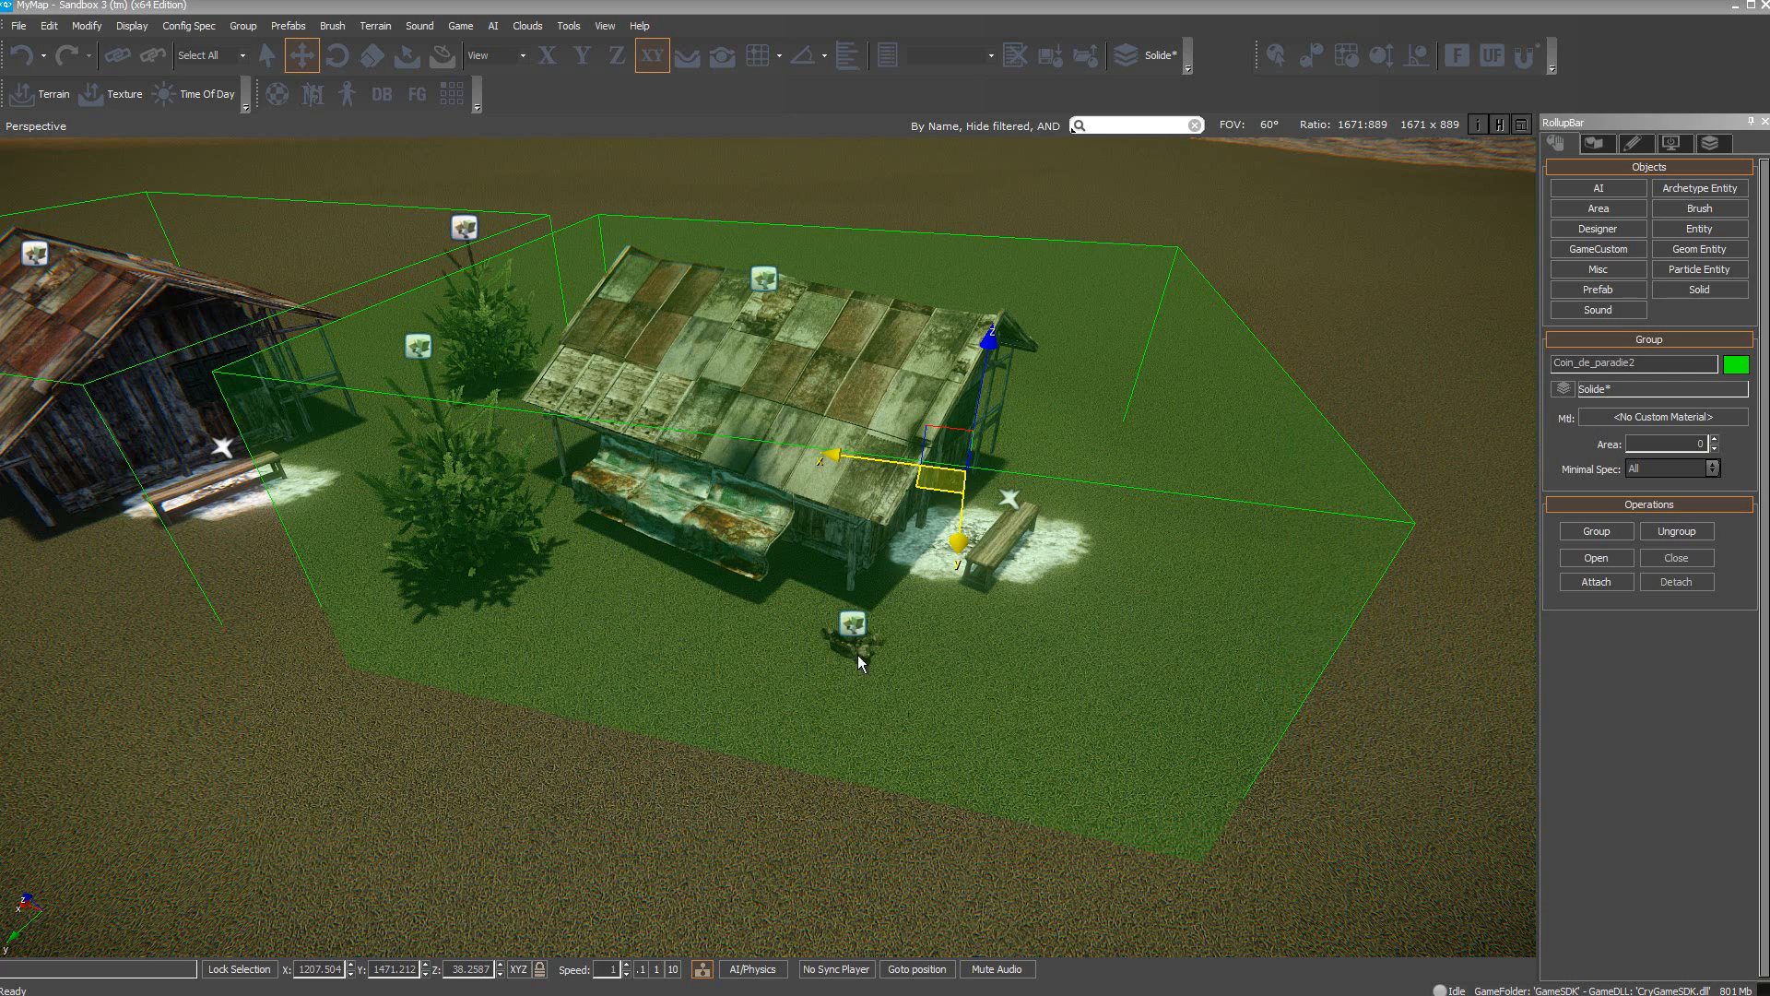
# Open the Coin_de_paradie2 group and detach the small GeomEntity7 object from it
pyautogui.click(244, 26)
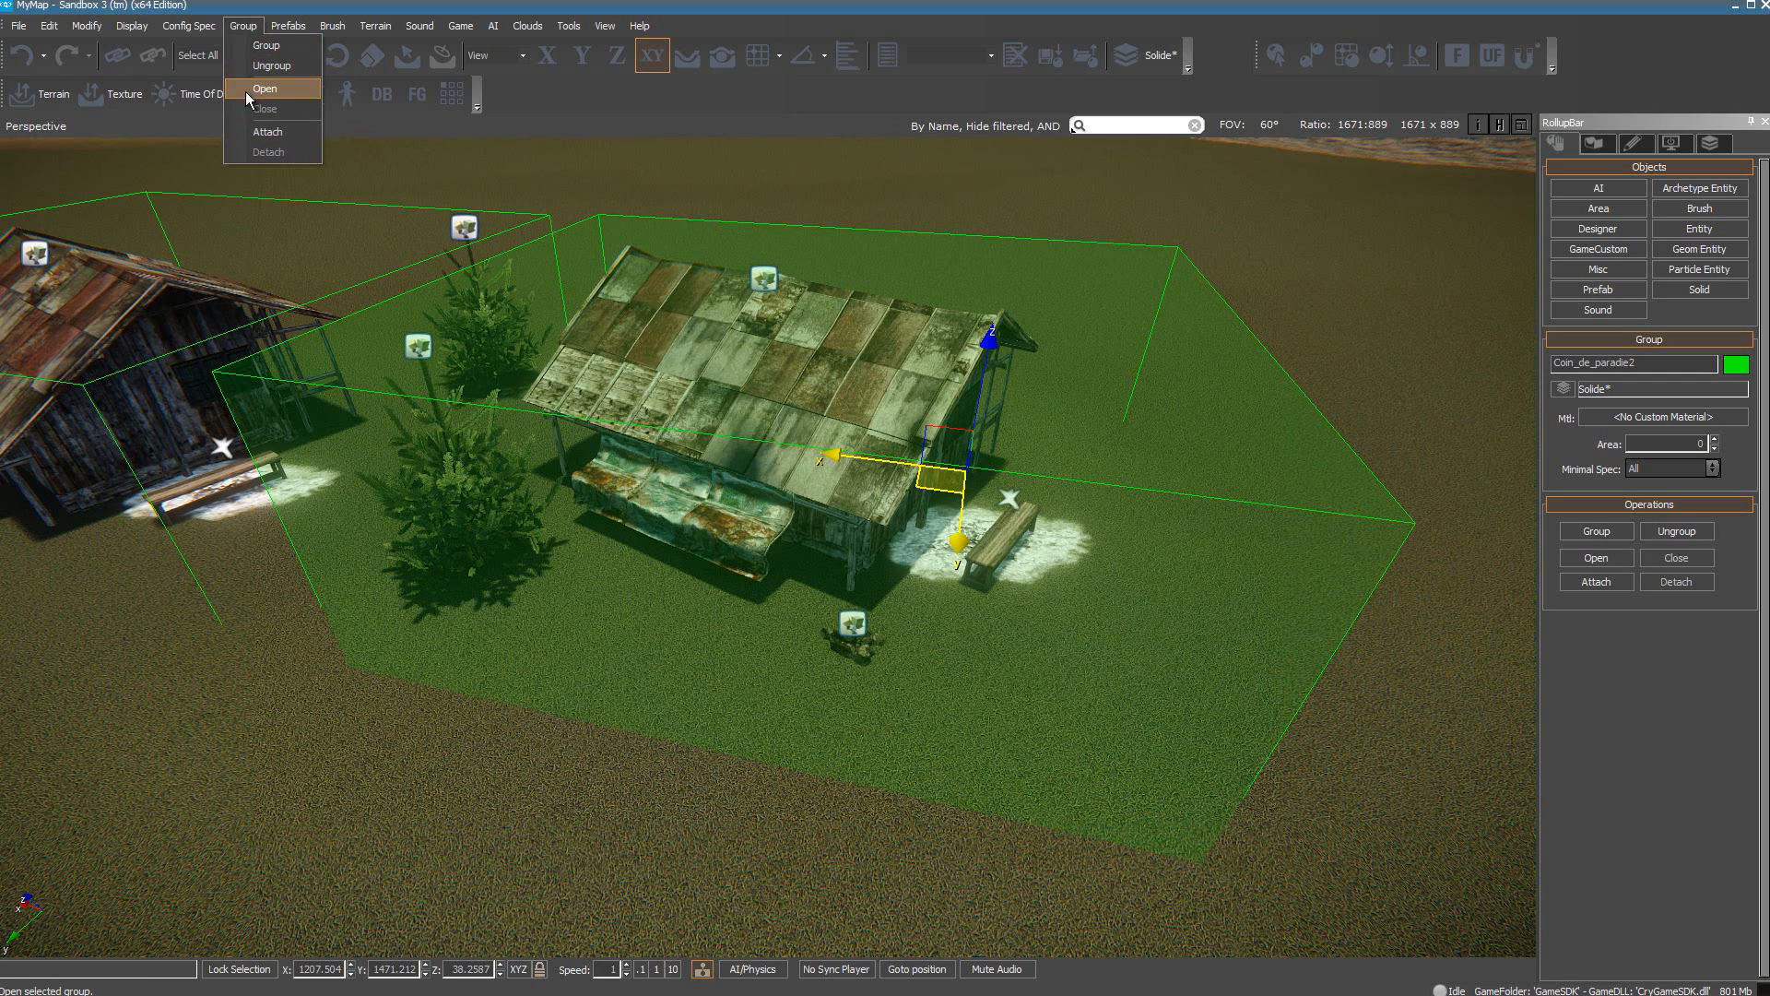
pyautogui.click(276, 90)
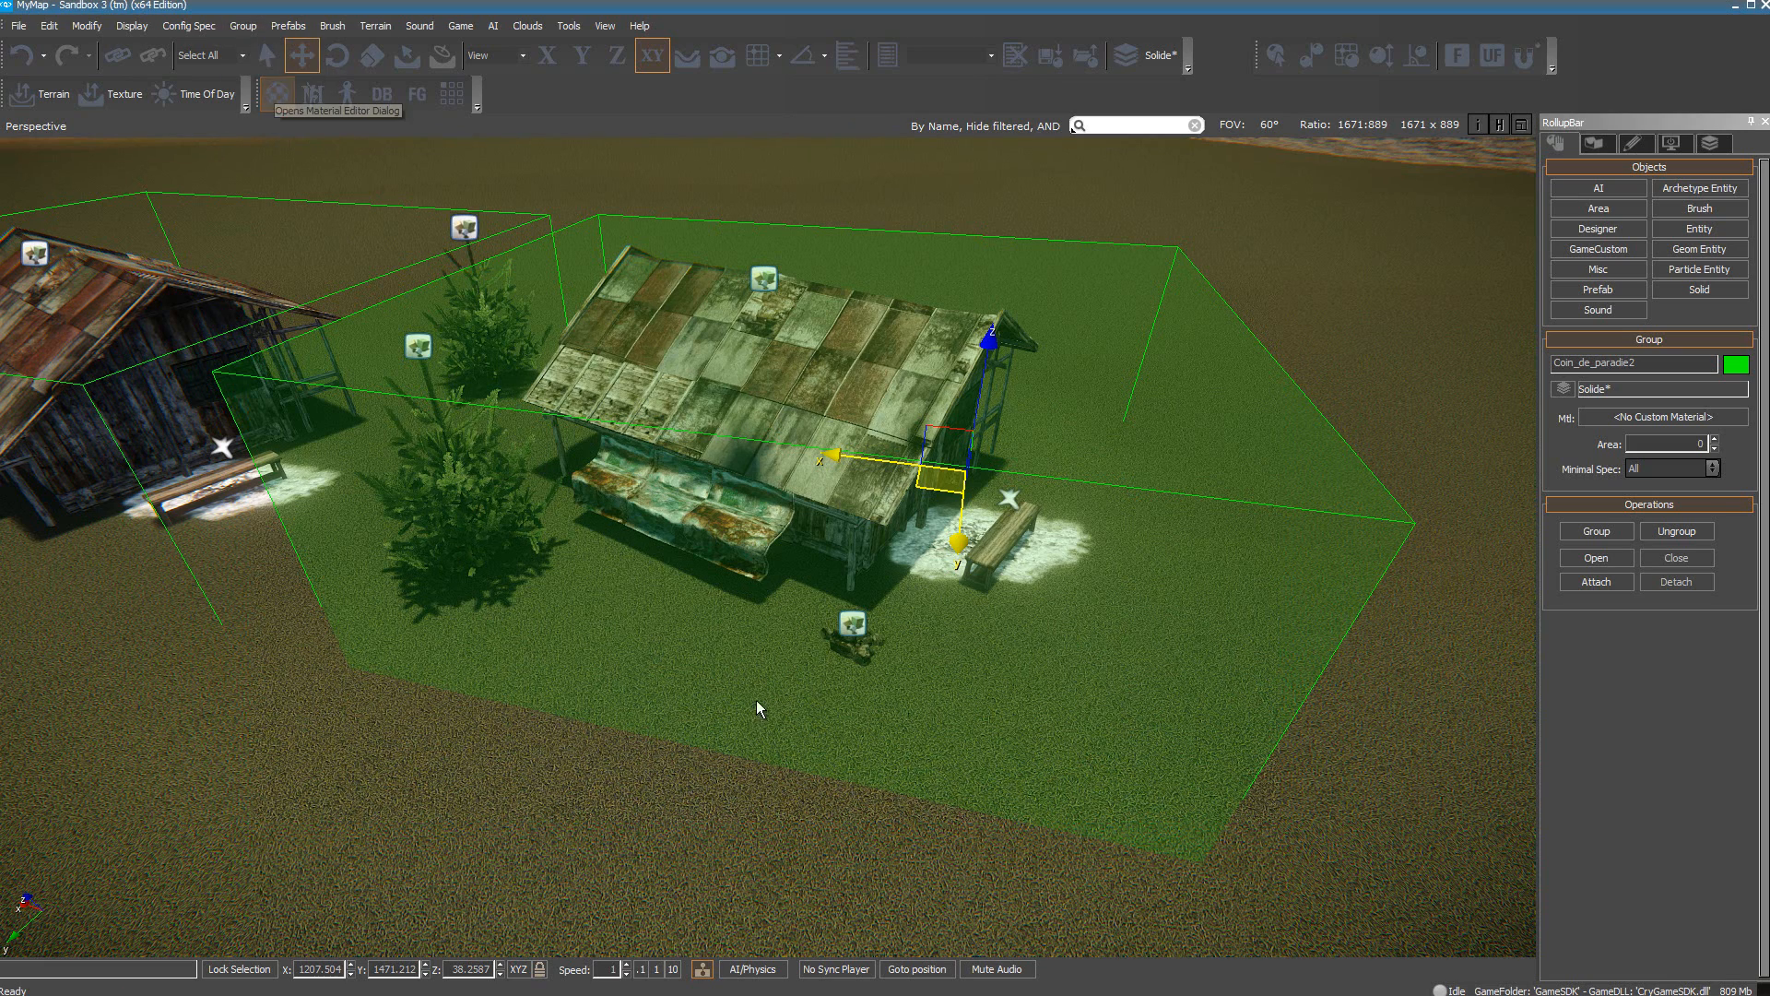
pyautogui.click(851, 618)
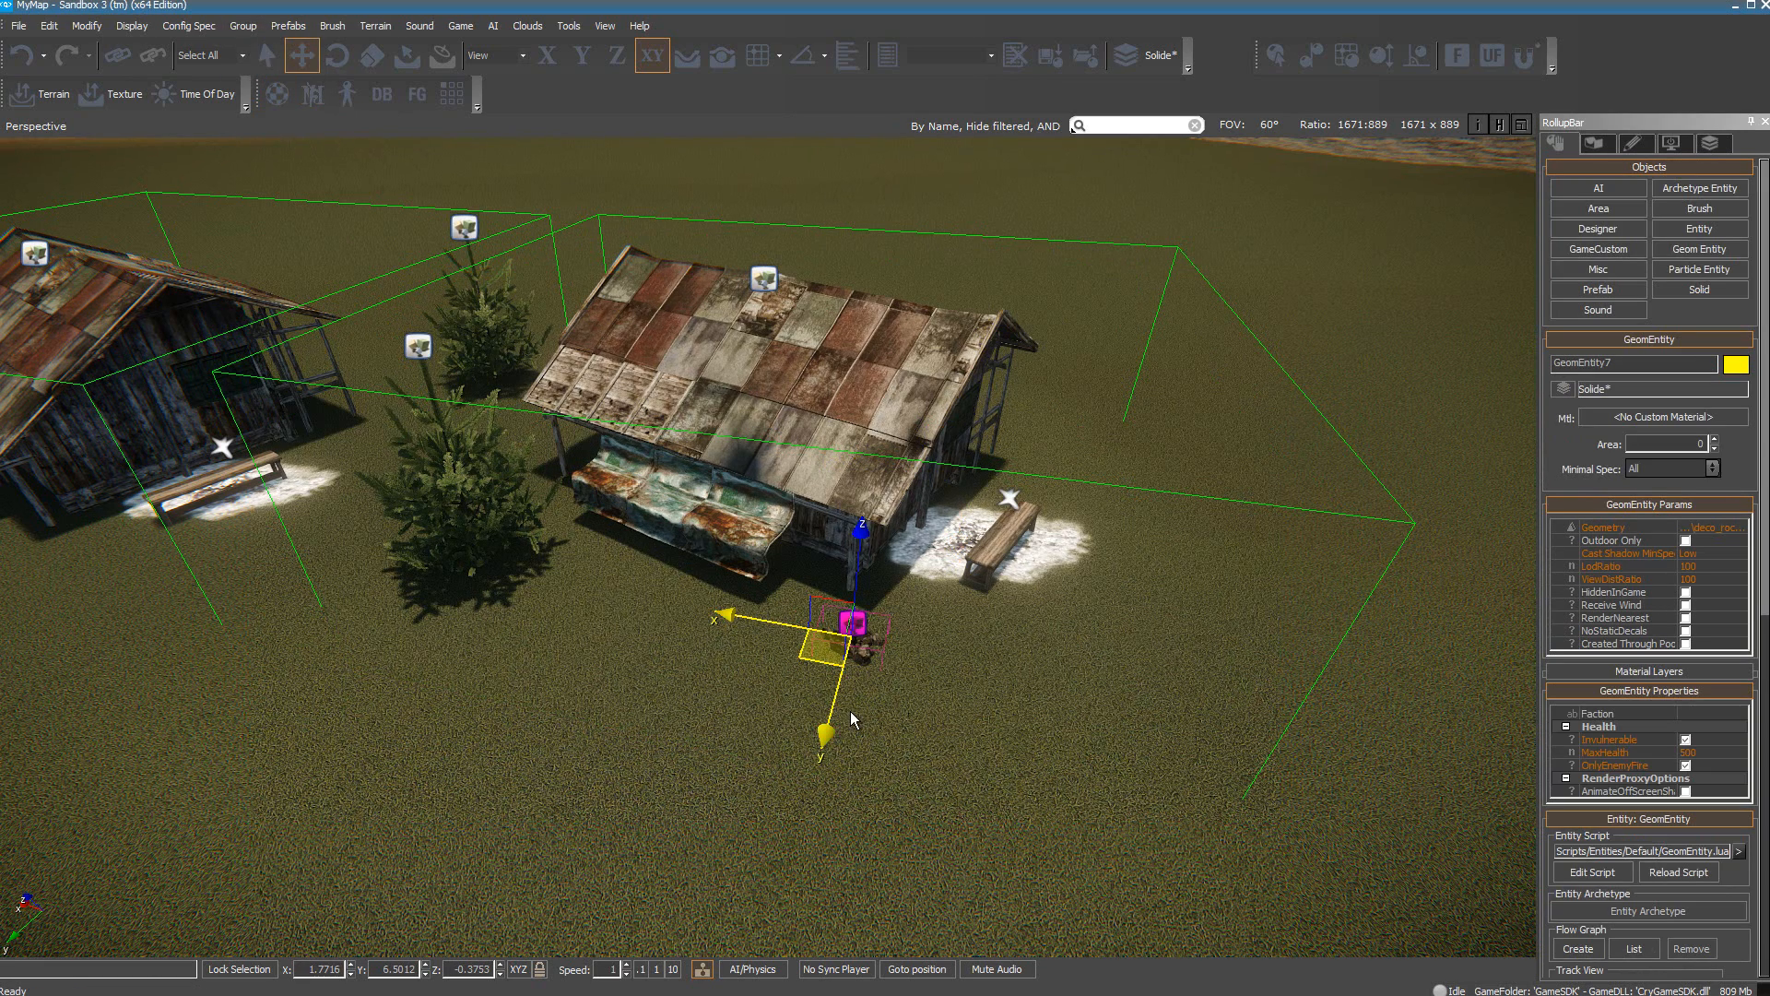
pyautogui.click(244, 26)
pyautogui.click(279, 157)
pyautogui.click(1235, 232)
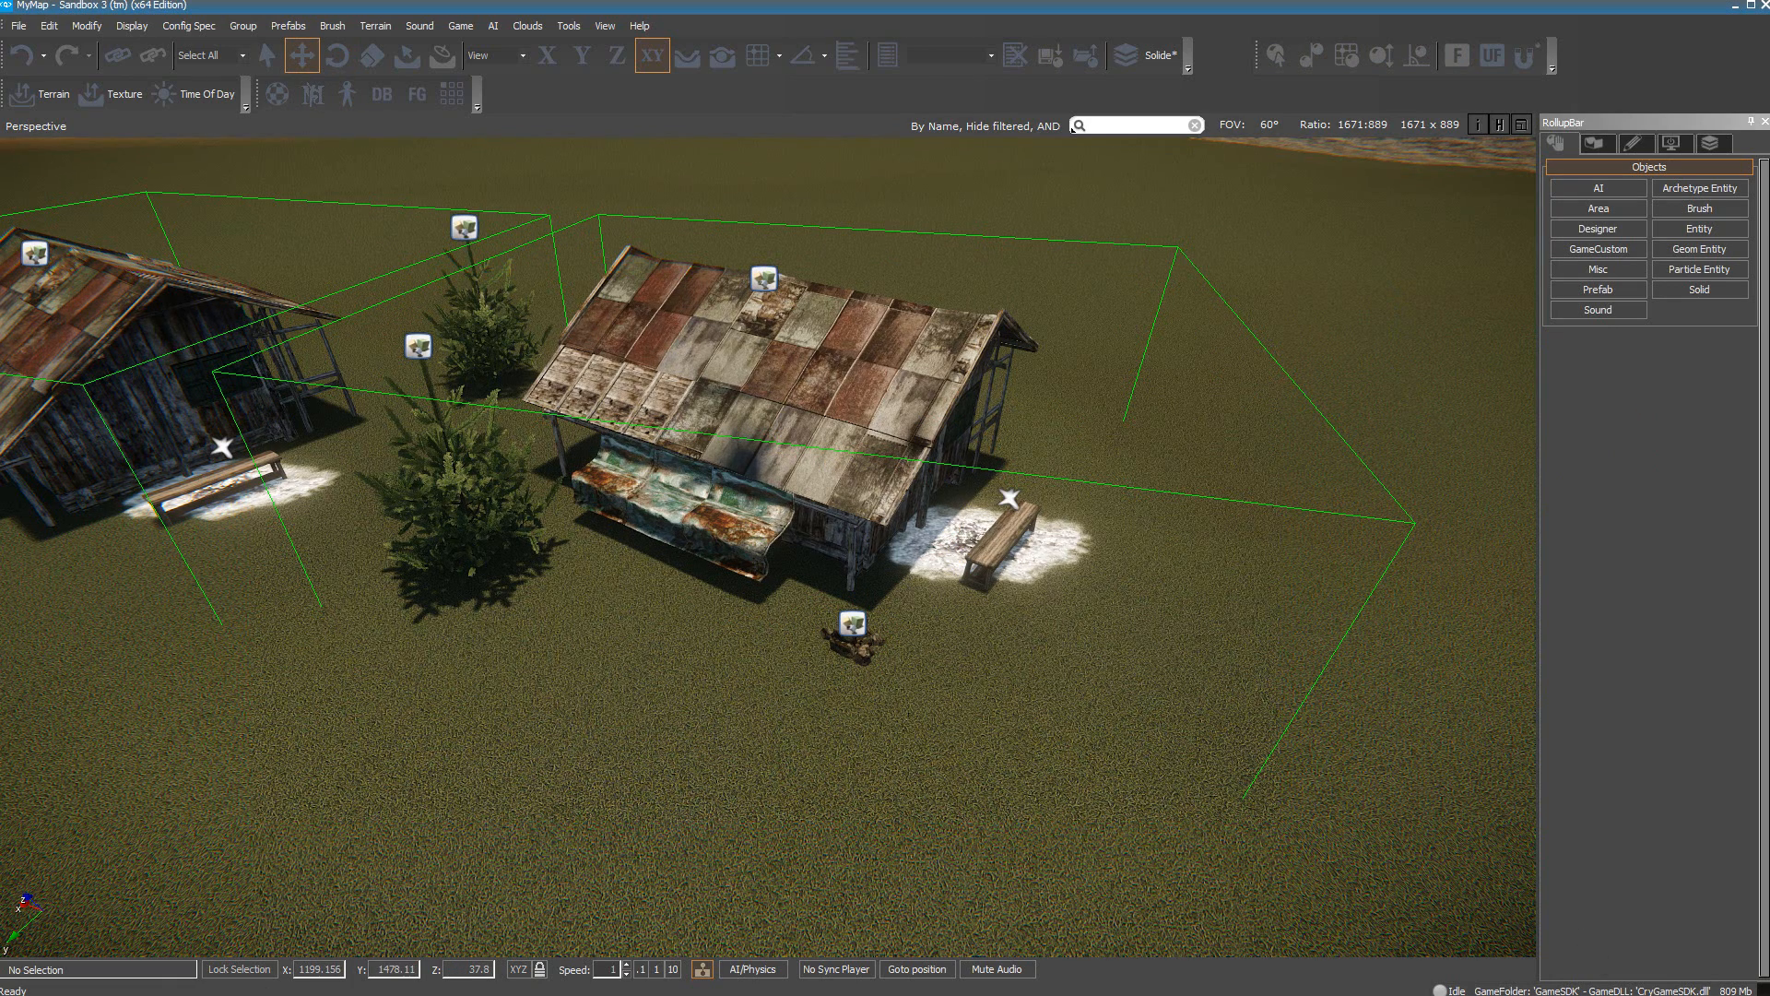
# Move the detached GeomEntity7 object along the X axis, well away from the hut and outside the Coin_de_paradie2 boundary
pyautogui.click(850, 641)
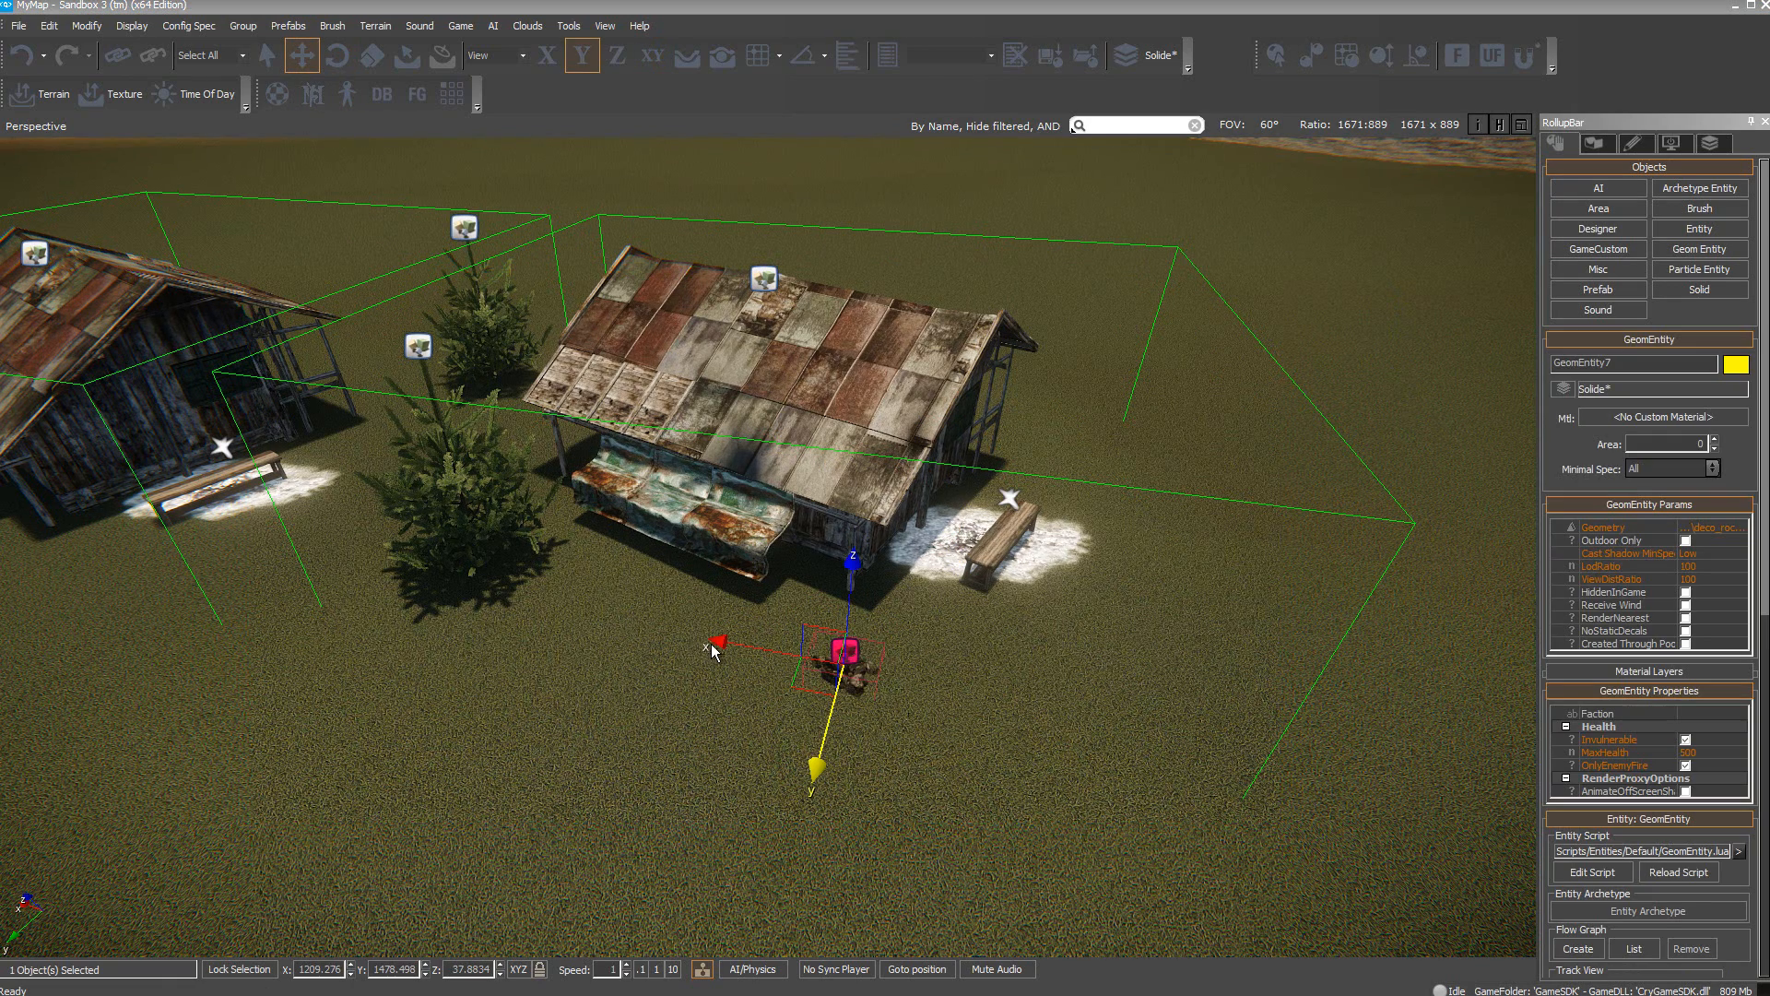
pyautogui.moveTo(721, 652); pyautogui.dragTo(1252, 707)
pyautogui.click(1379, 258)
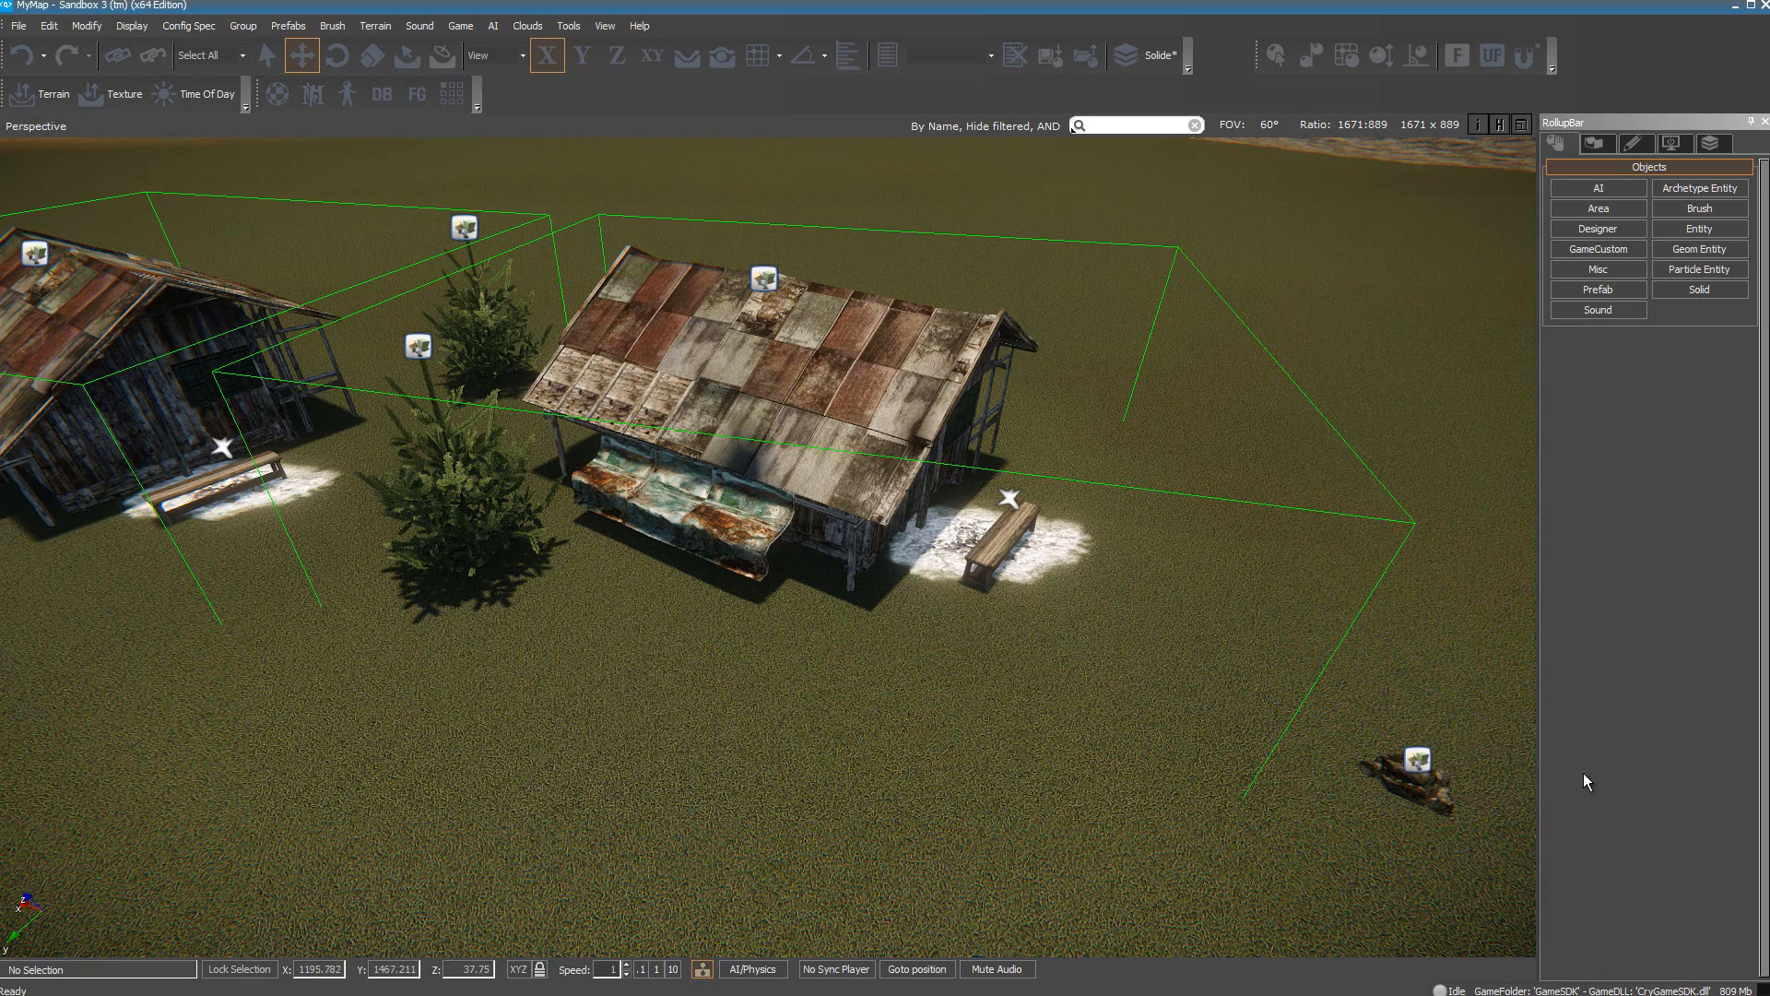
# Ungroup the Coin_de_paradie2 group so its objects are separate again
pyautogui.click(304, 570)
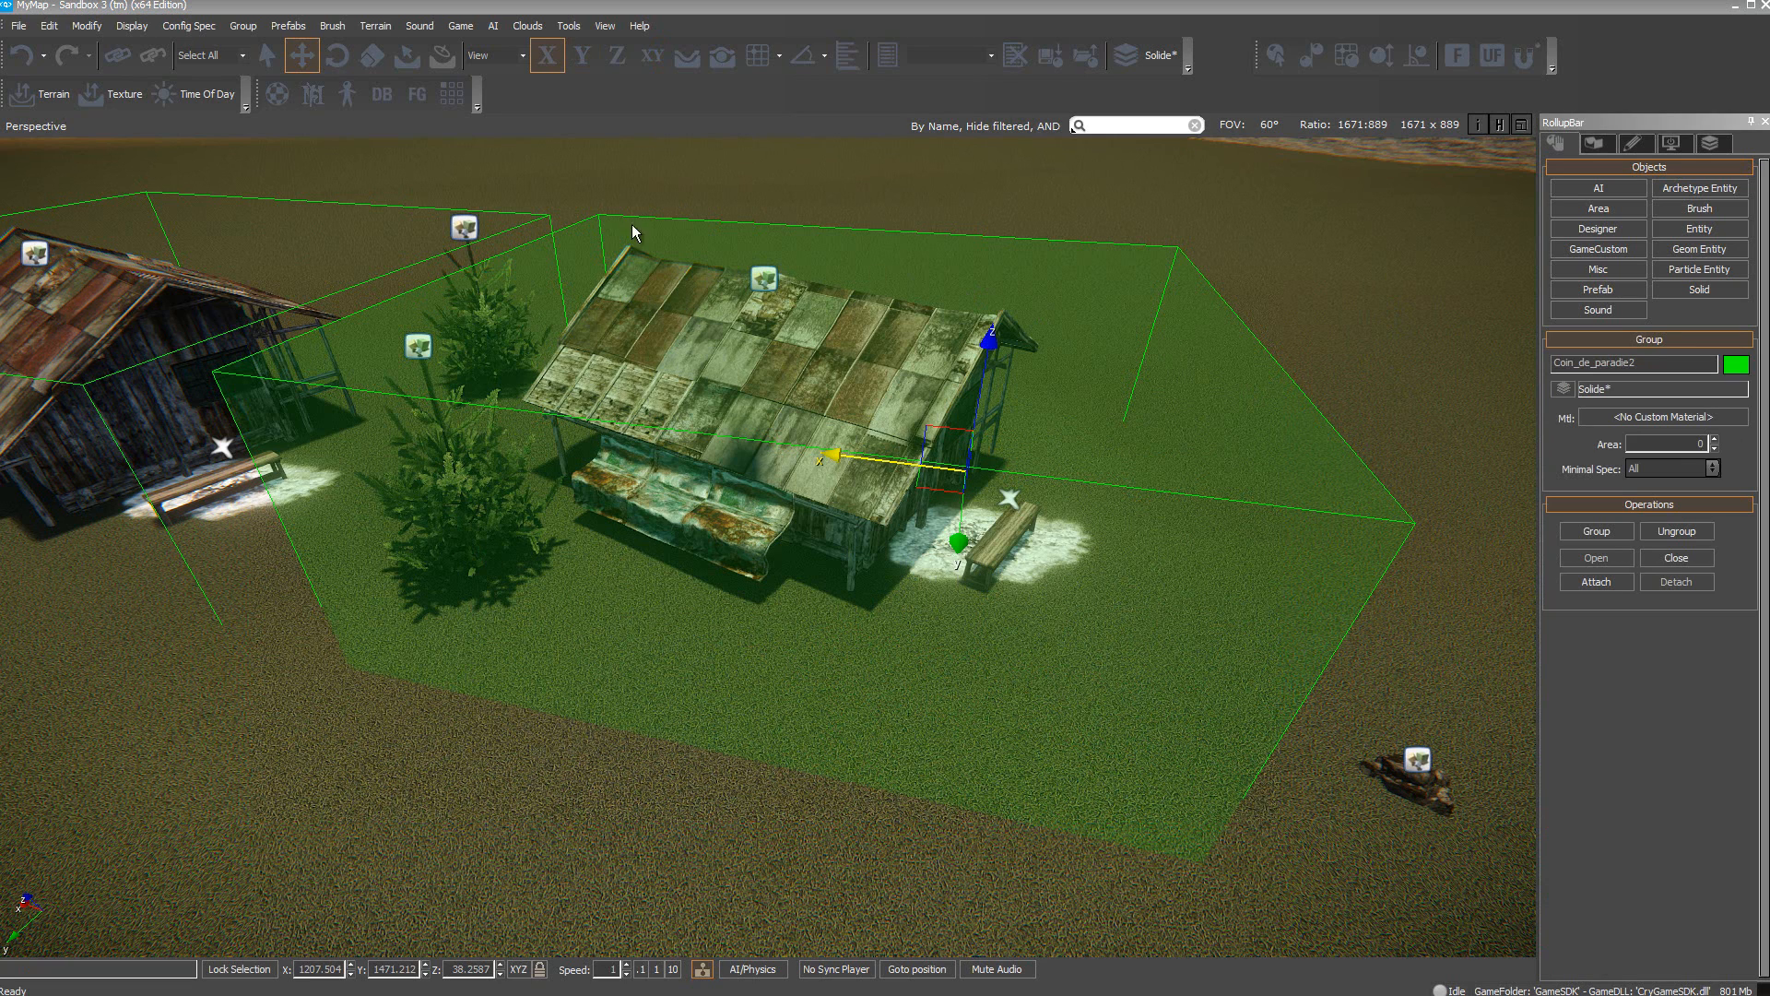
pyautogui.click(245, 27)
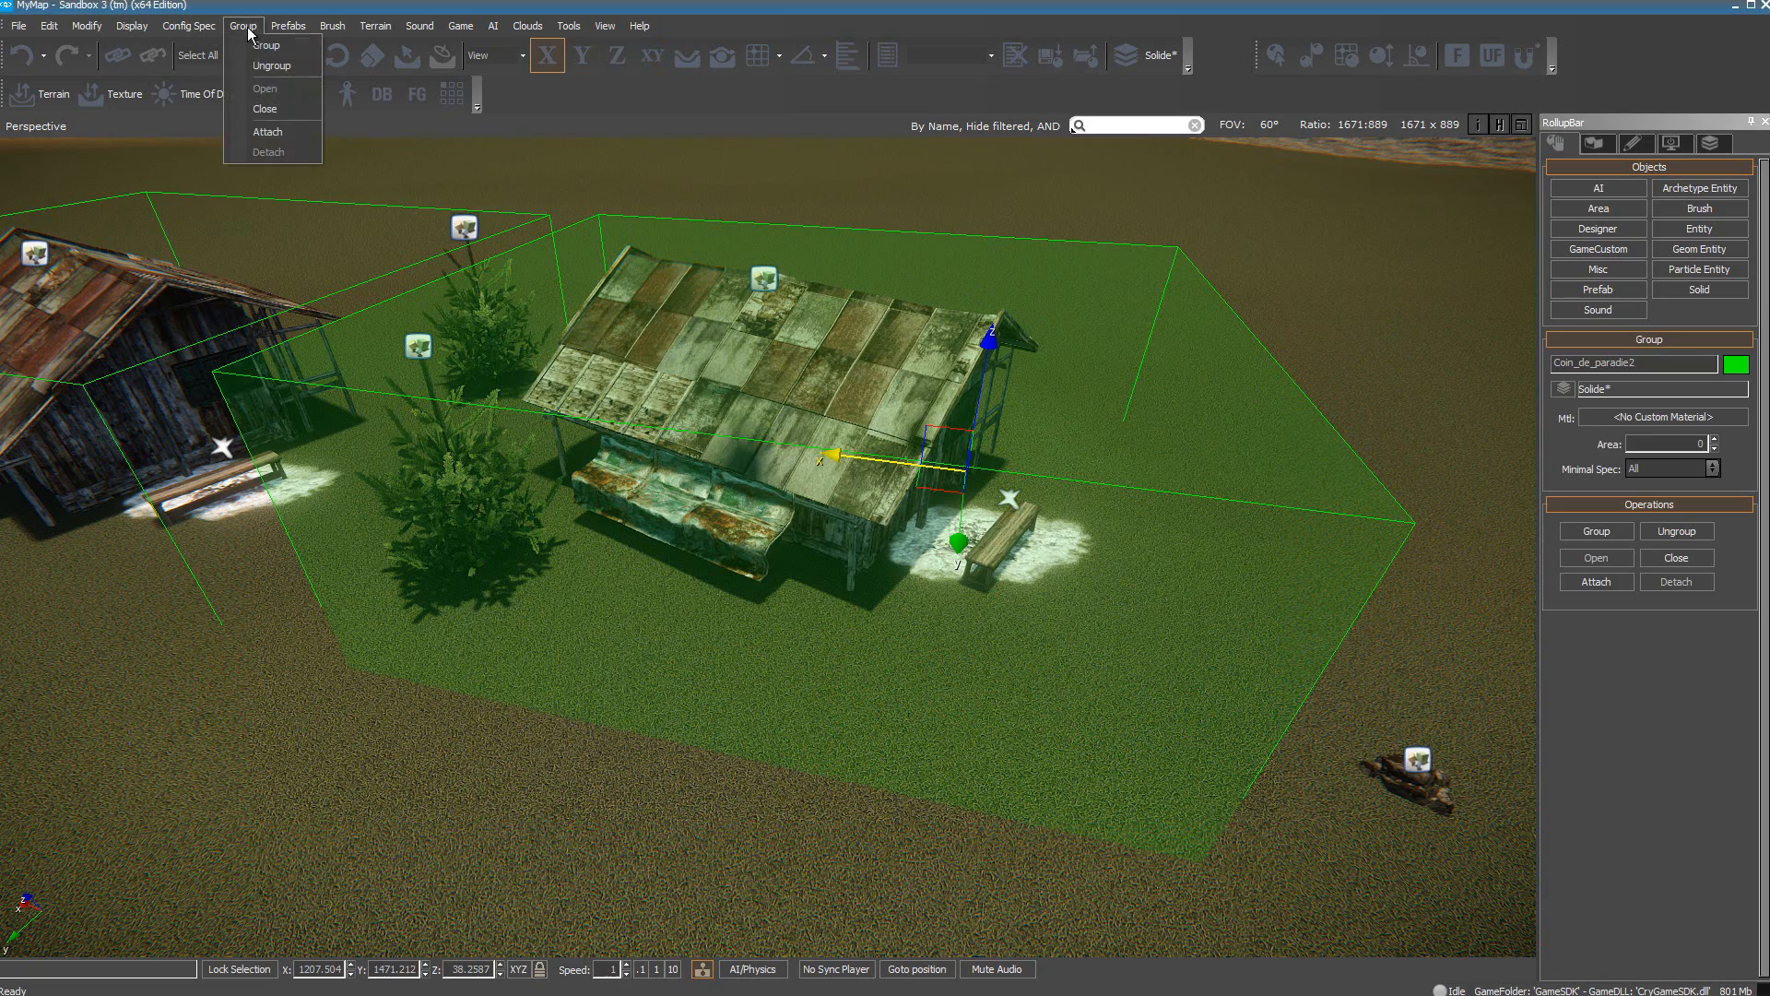
pyautogui.click(269, 67)
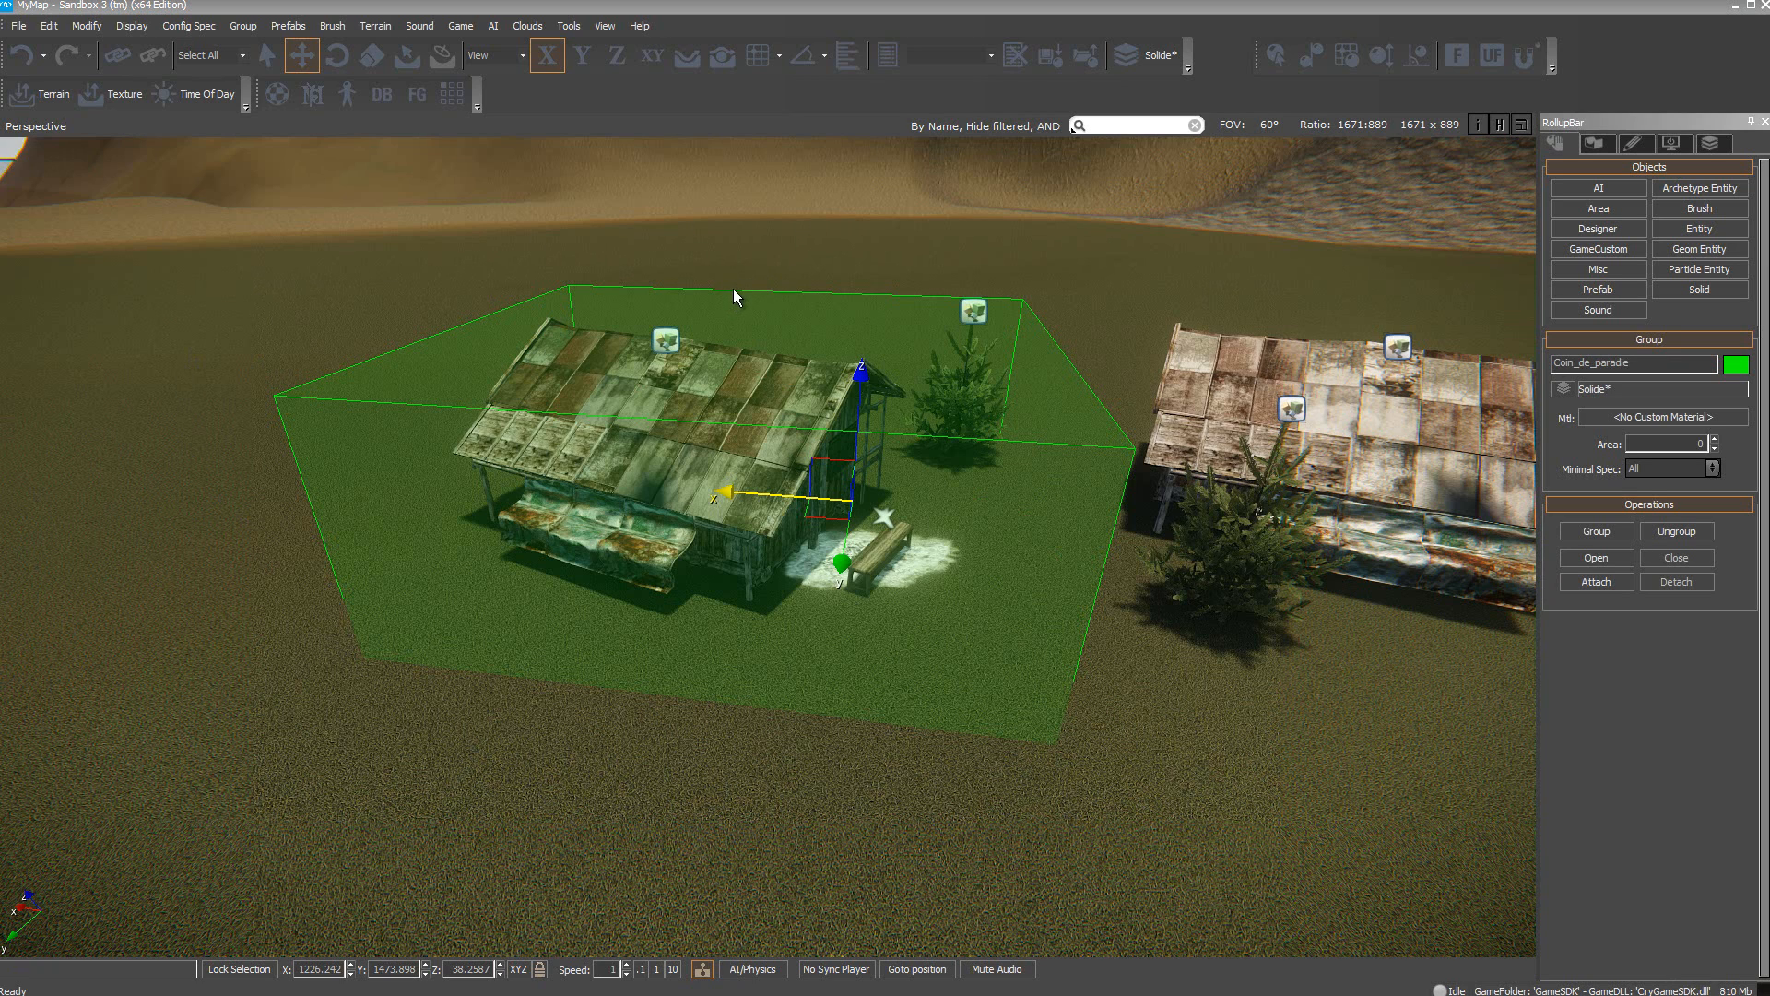
# Start saving the Coin_de_paradie group as an object file and create a folder named Objet_Group inside GameSDK as its destination
pyautogui.click(87, 25)
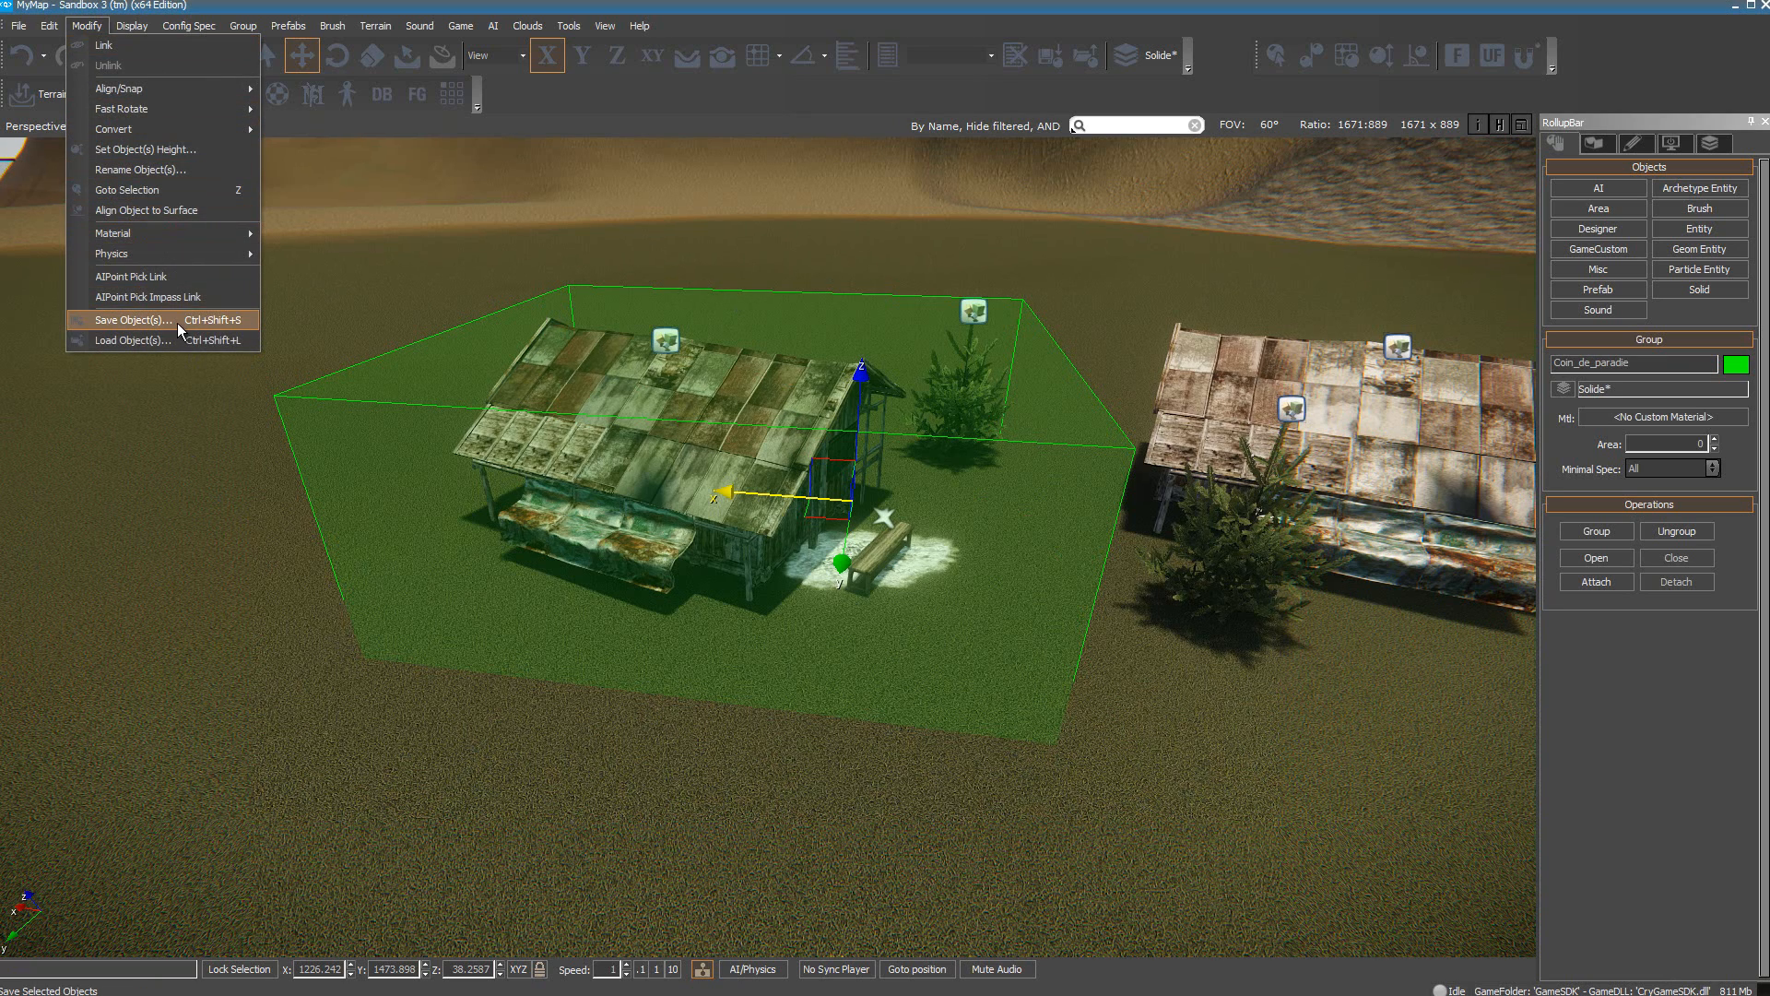
pyautogui.click(132, 319)
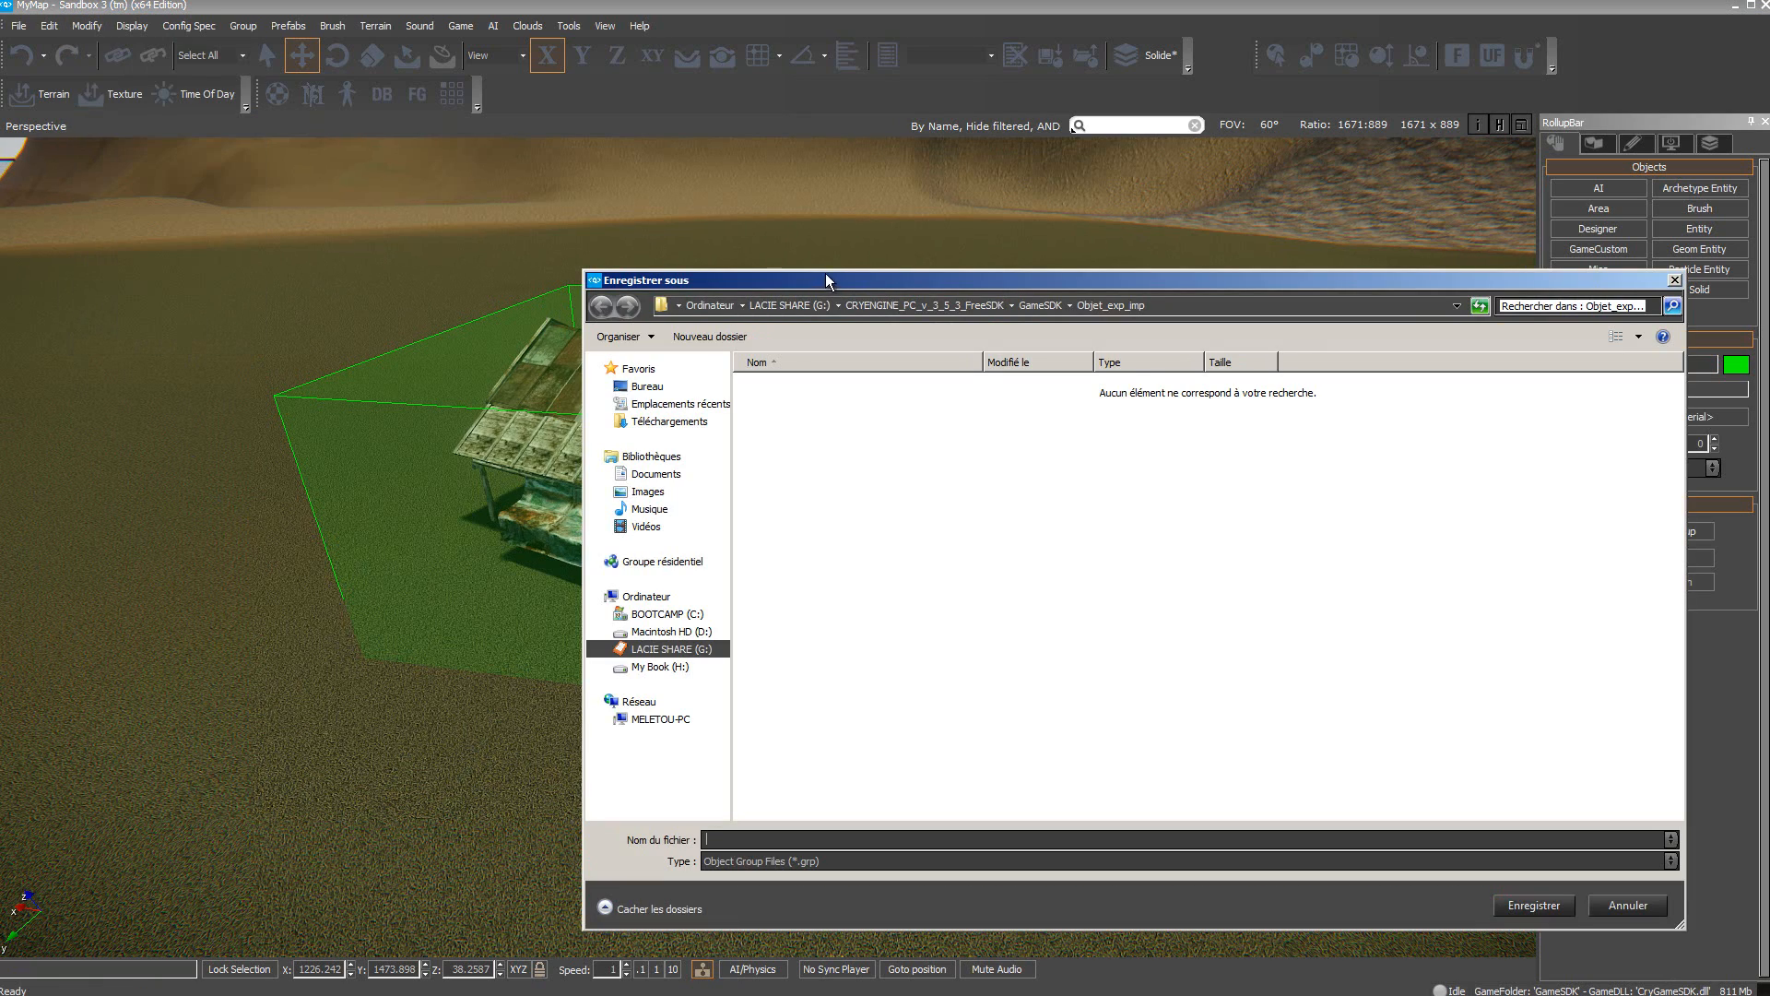
pyautogui.moveTo(860, 279); pyautogui.dragTo(745, 198)
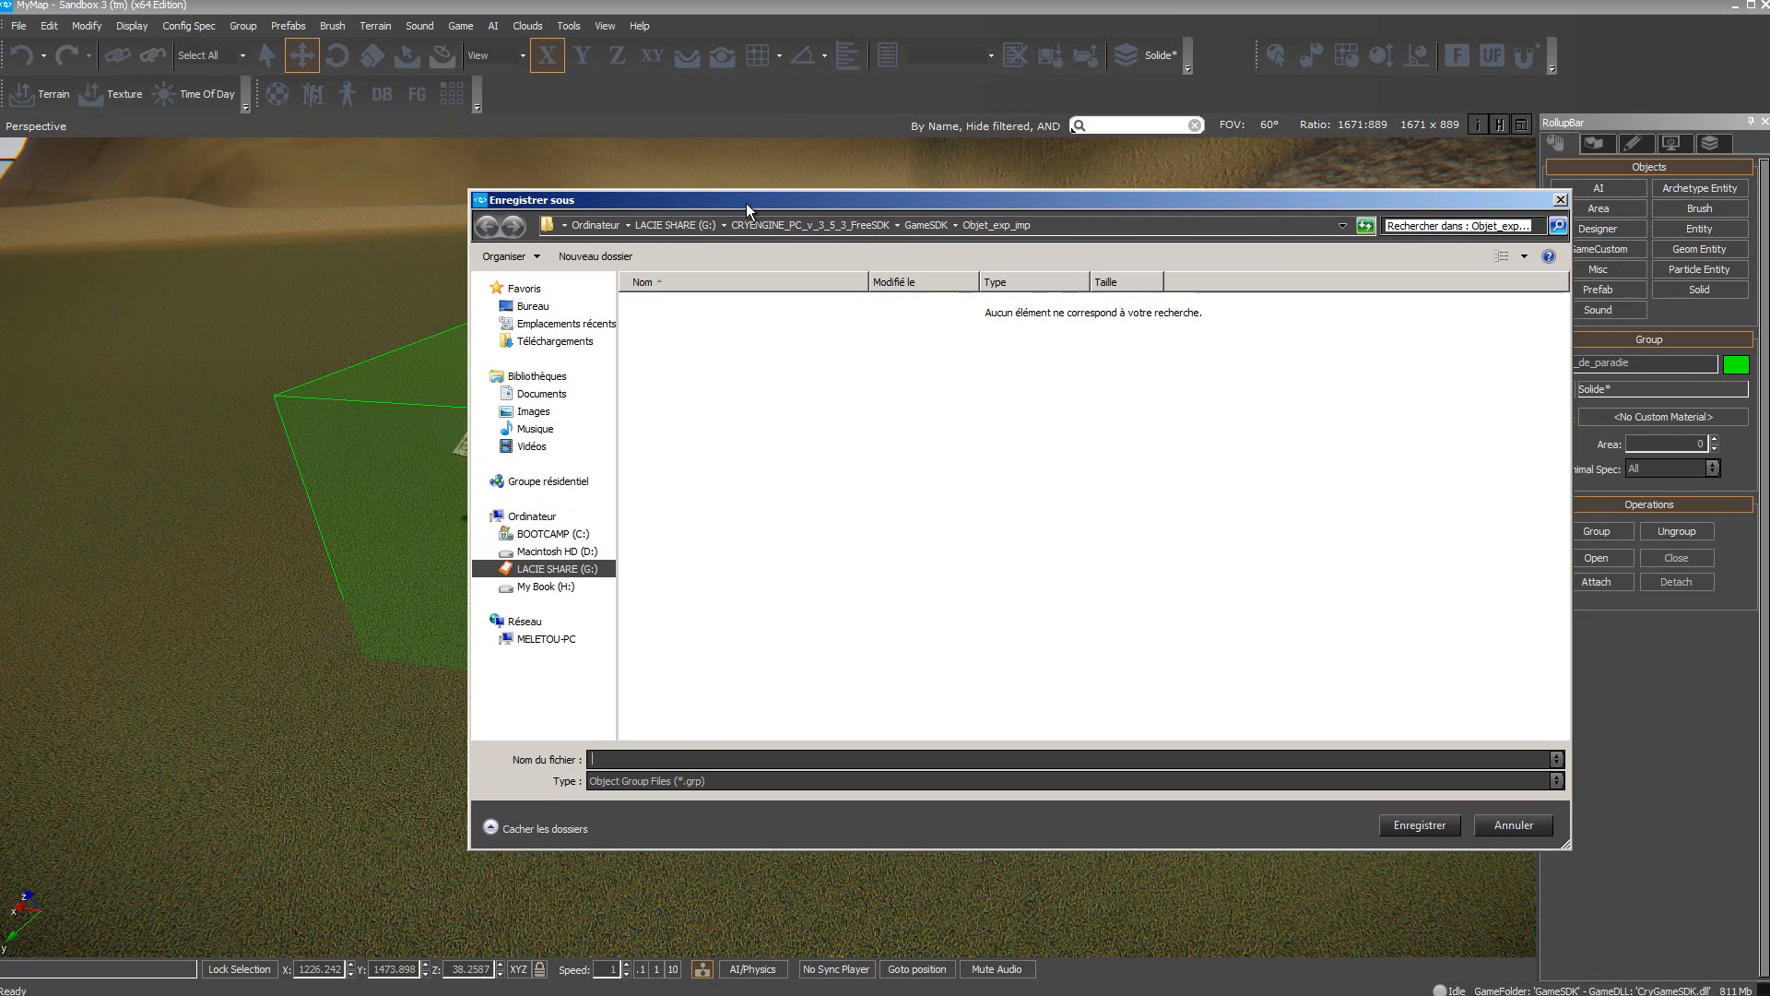
pyautogui.click(926, 225)
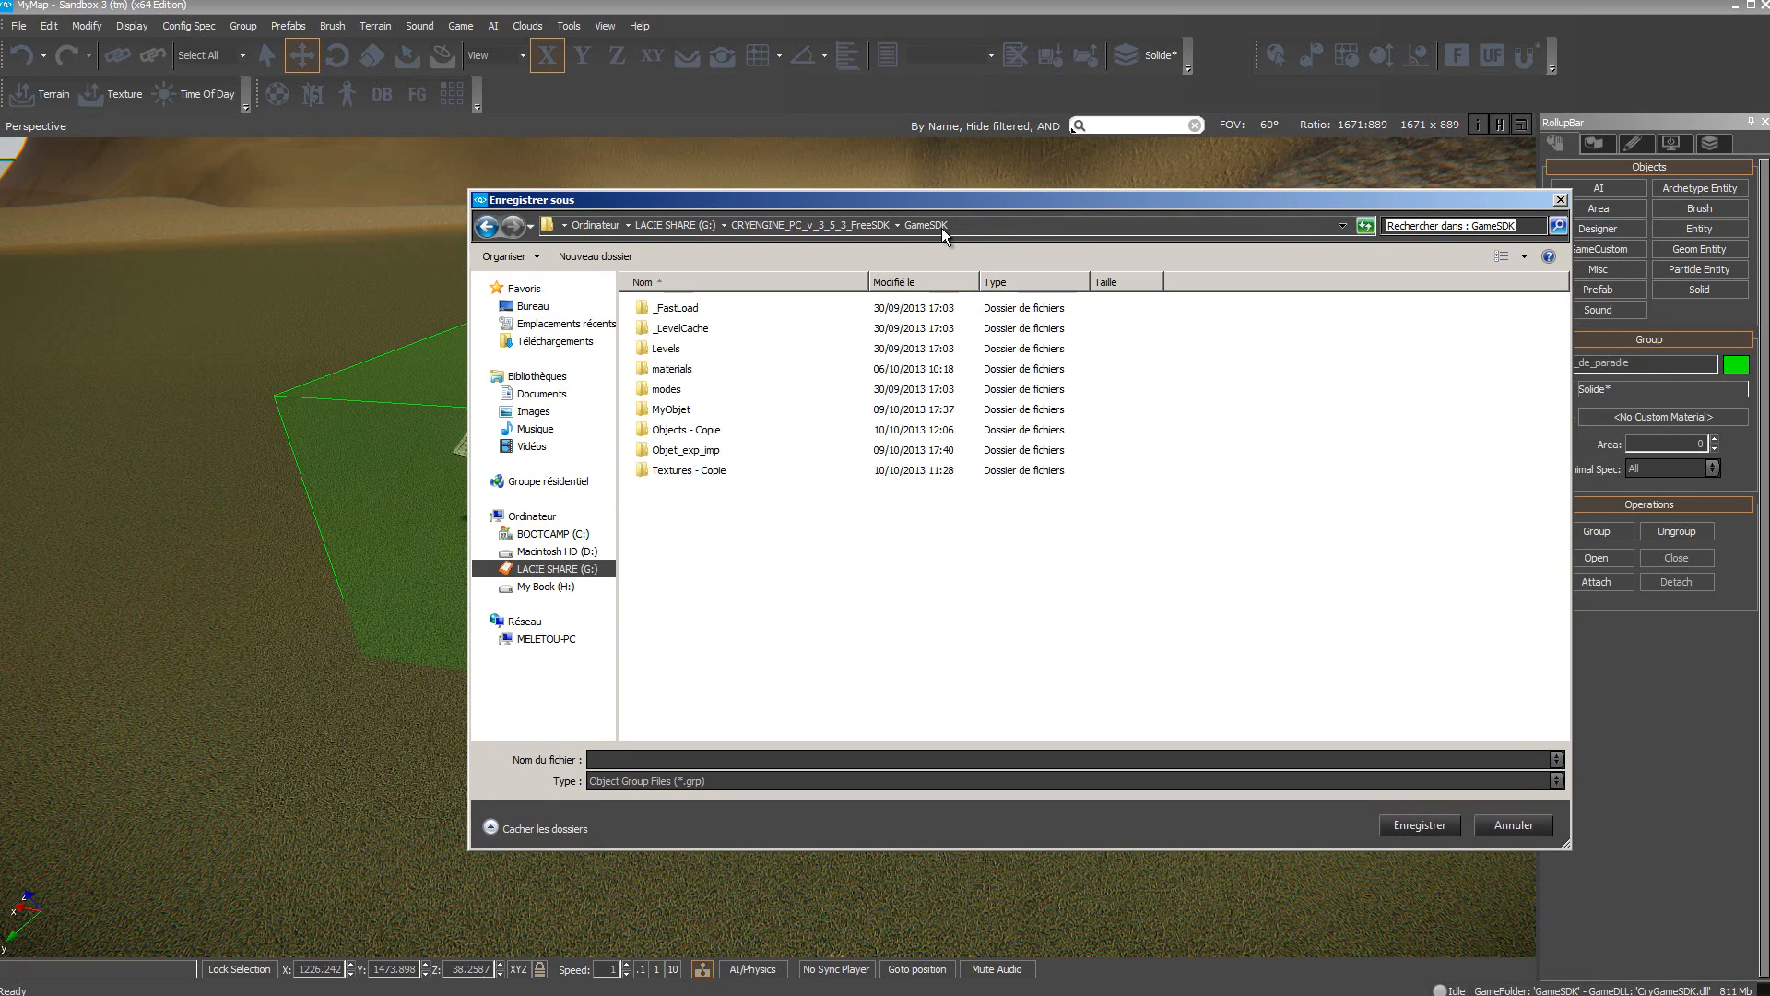
pyautogui.click(594, 259)
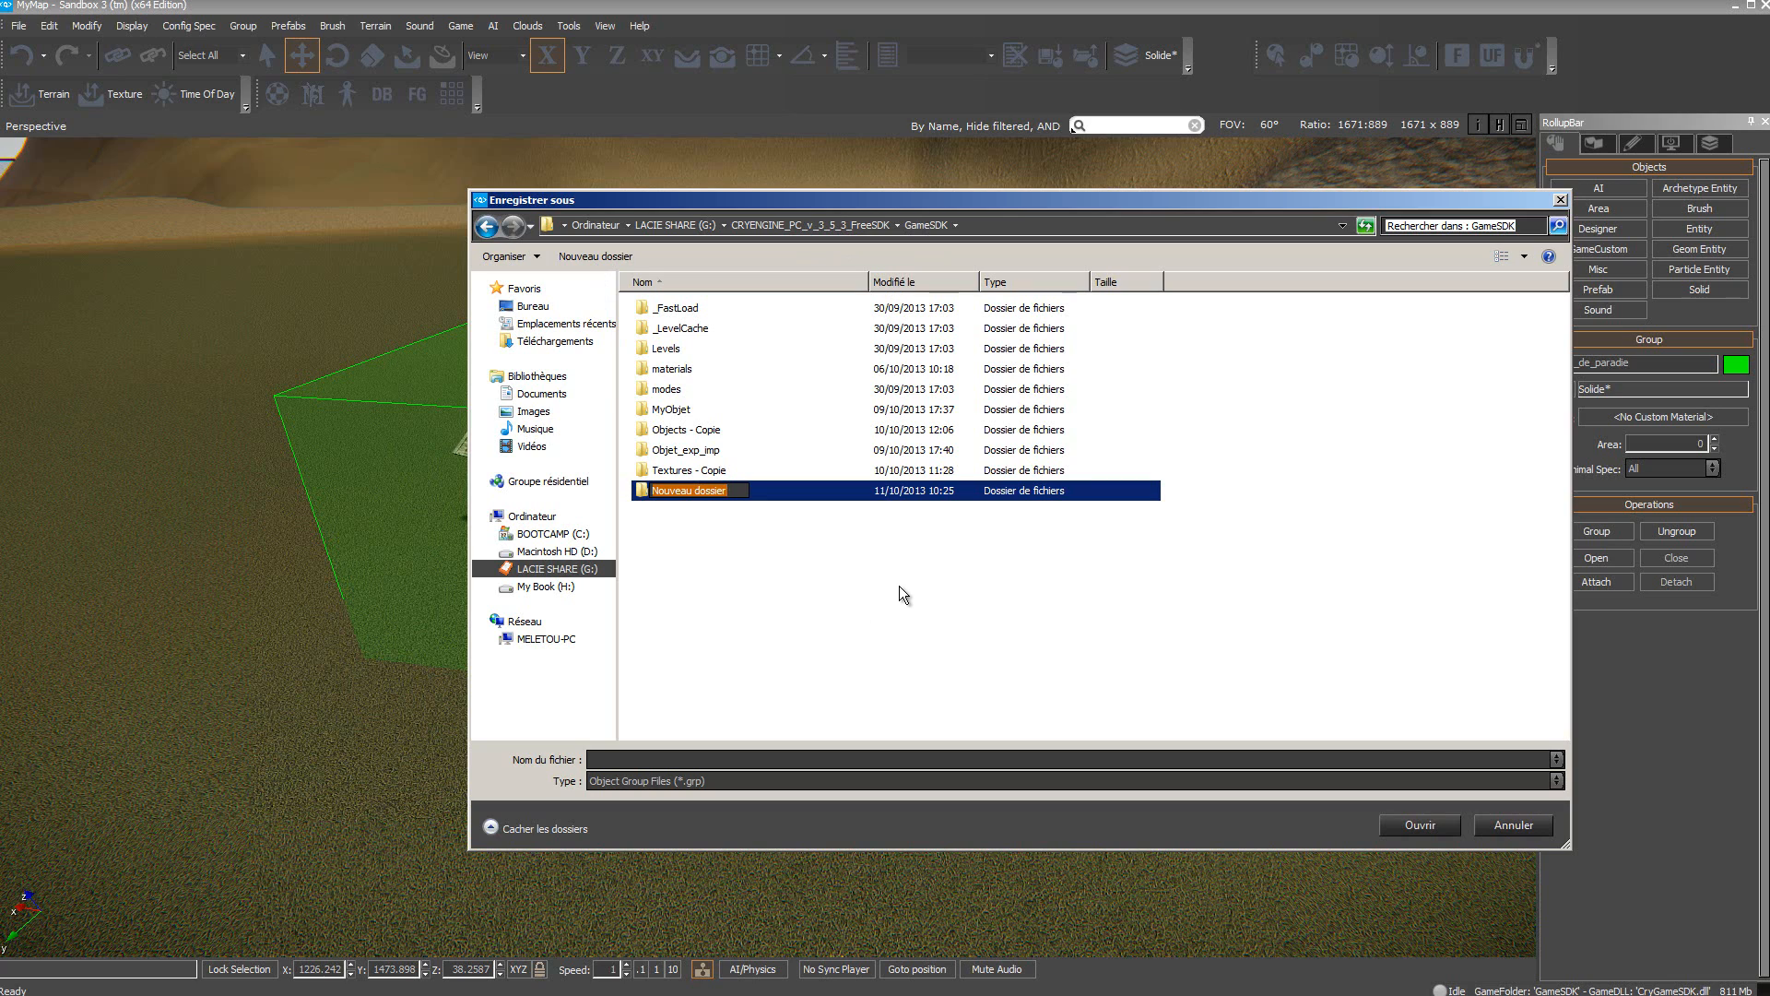
pyautogui.write('Objet_Group')
pyautogui.press('Return')
pyautogui.doubleClick(638, 489)
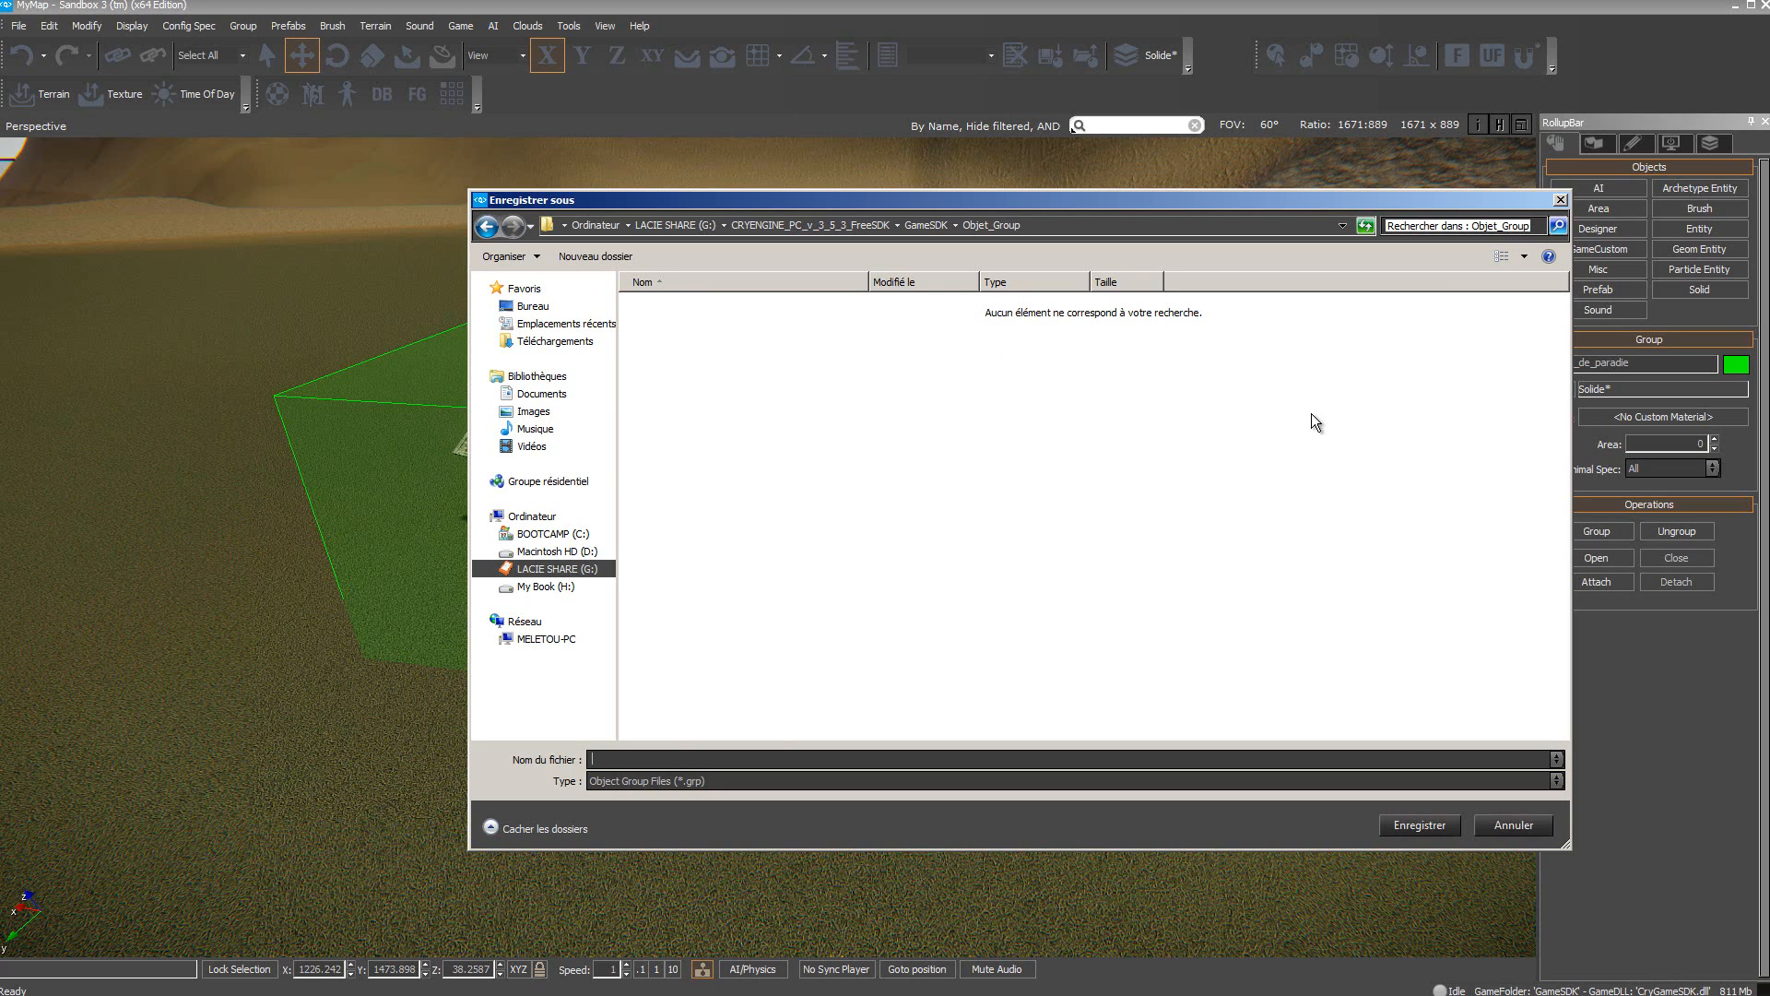
# Save the group's object file under the name MyGroup_paradie in the Objet_Group folder
pyautogui.write('MyG')
pyautogui.write('roup_paradie')
pyautogui.click(1426, 826)
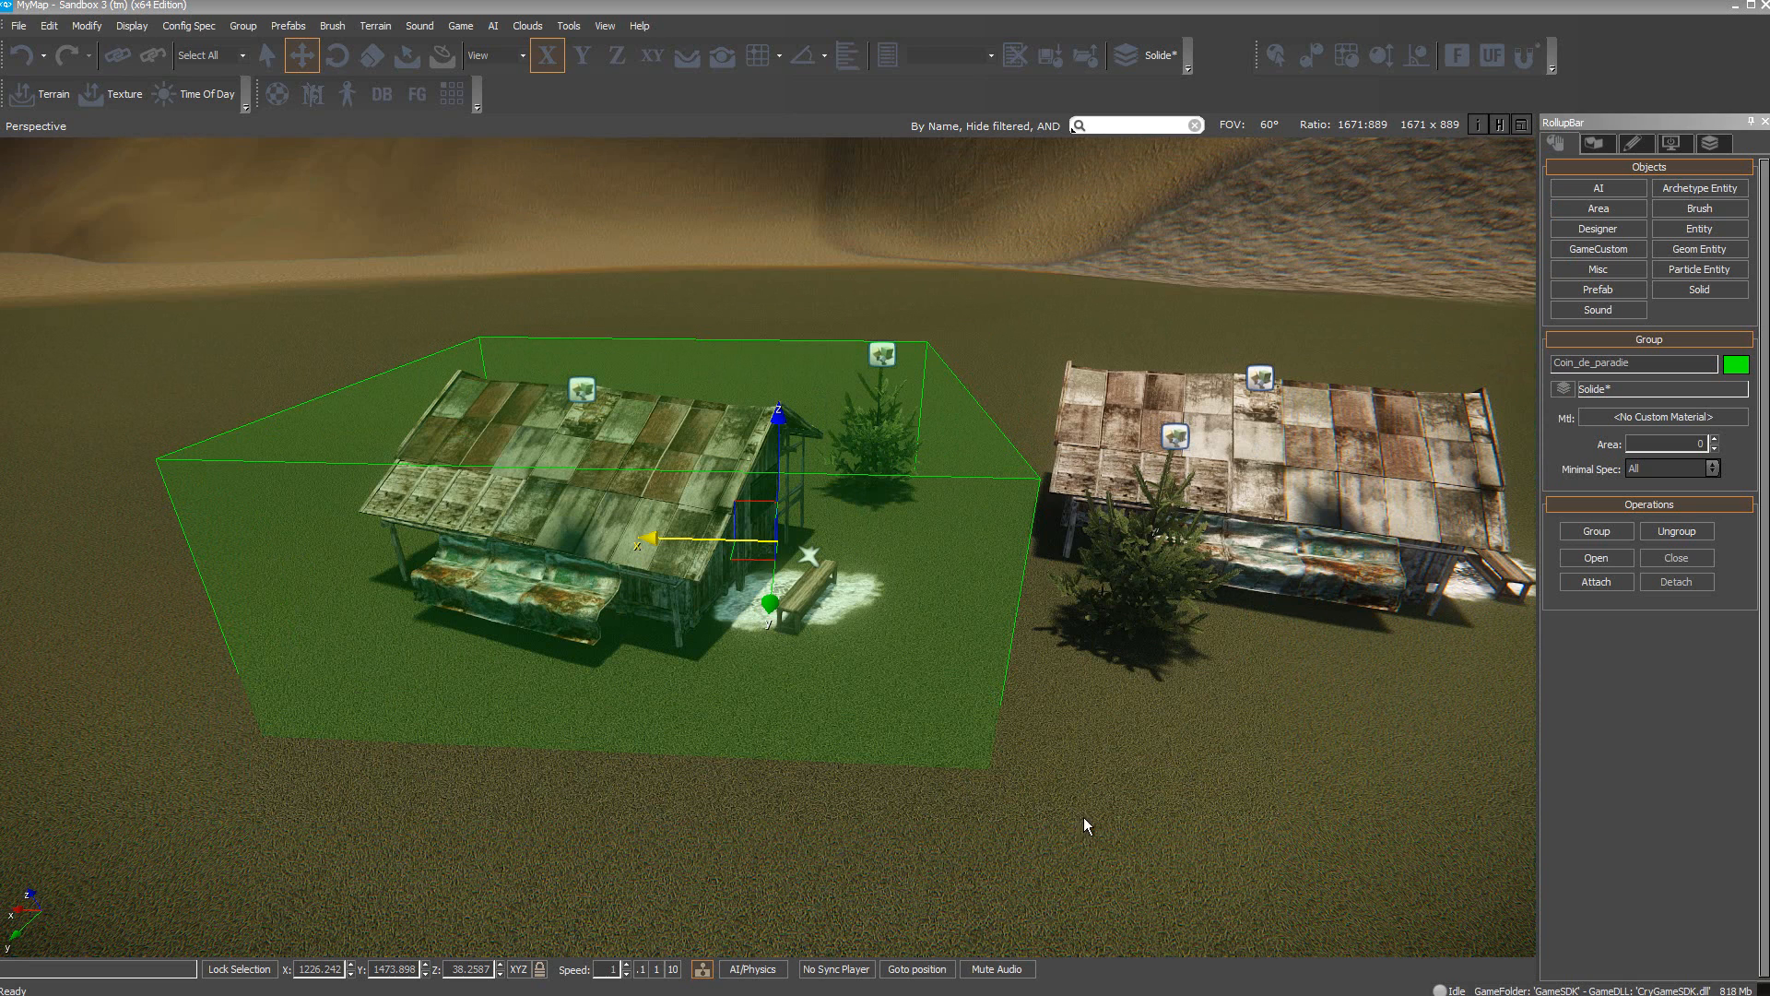
pyautogui.click(1091, 756)
pyautogui.press('Delete')
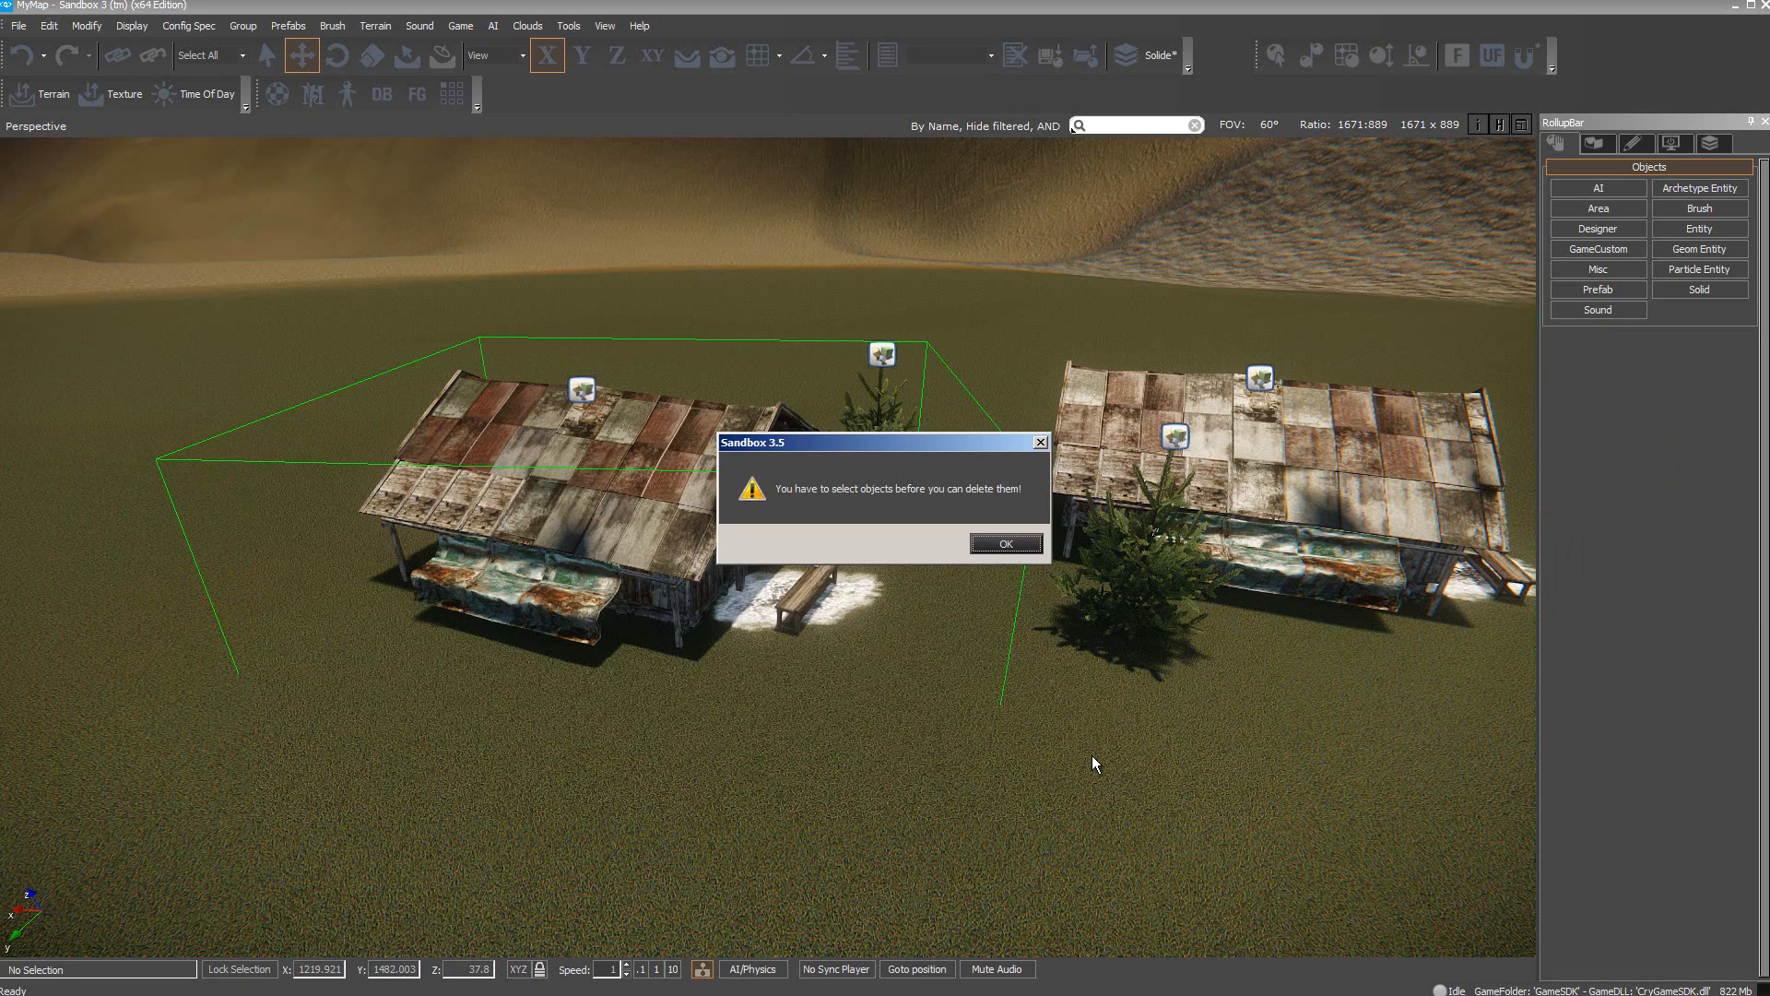
pyautogui.click(1008, 546)
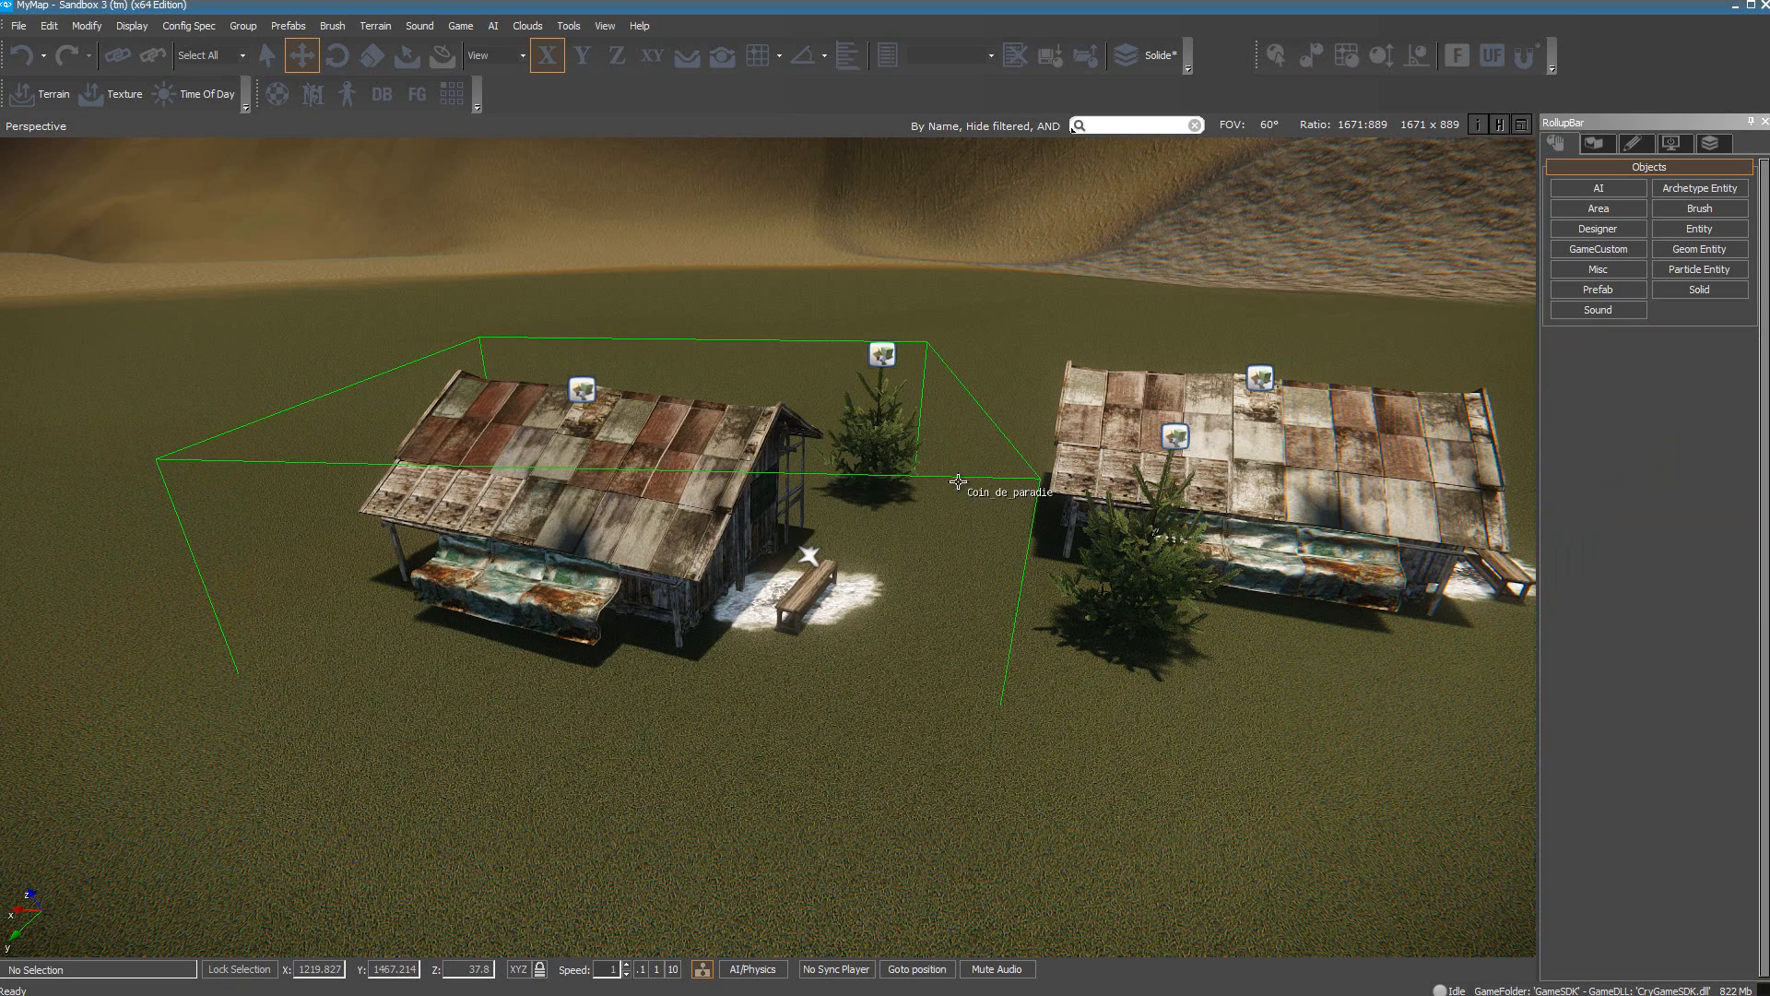
# Delete the whole Coin_de_paradie group from the level
pyautogui.click(959, 478)
pyautogui.press('Delete')
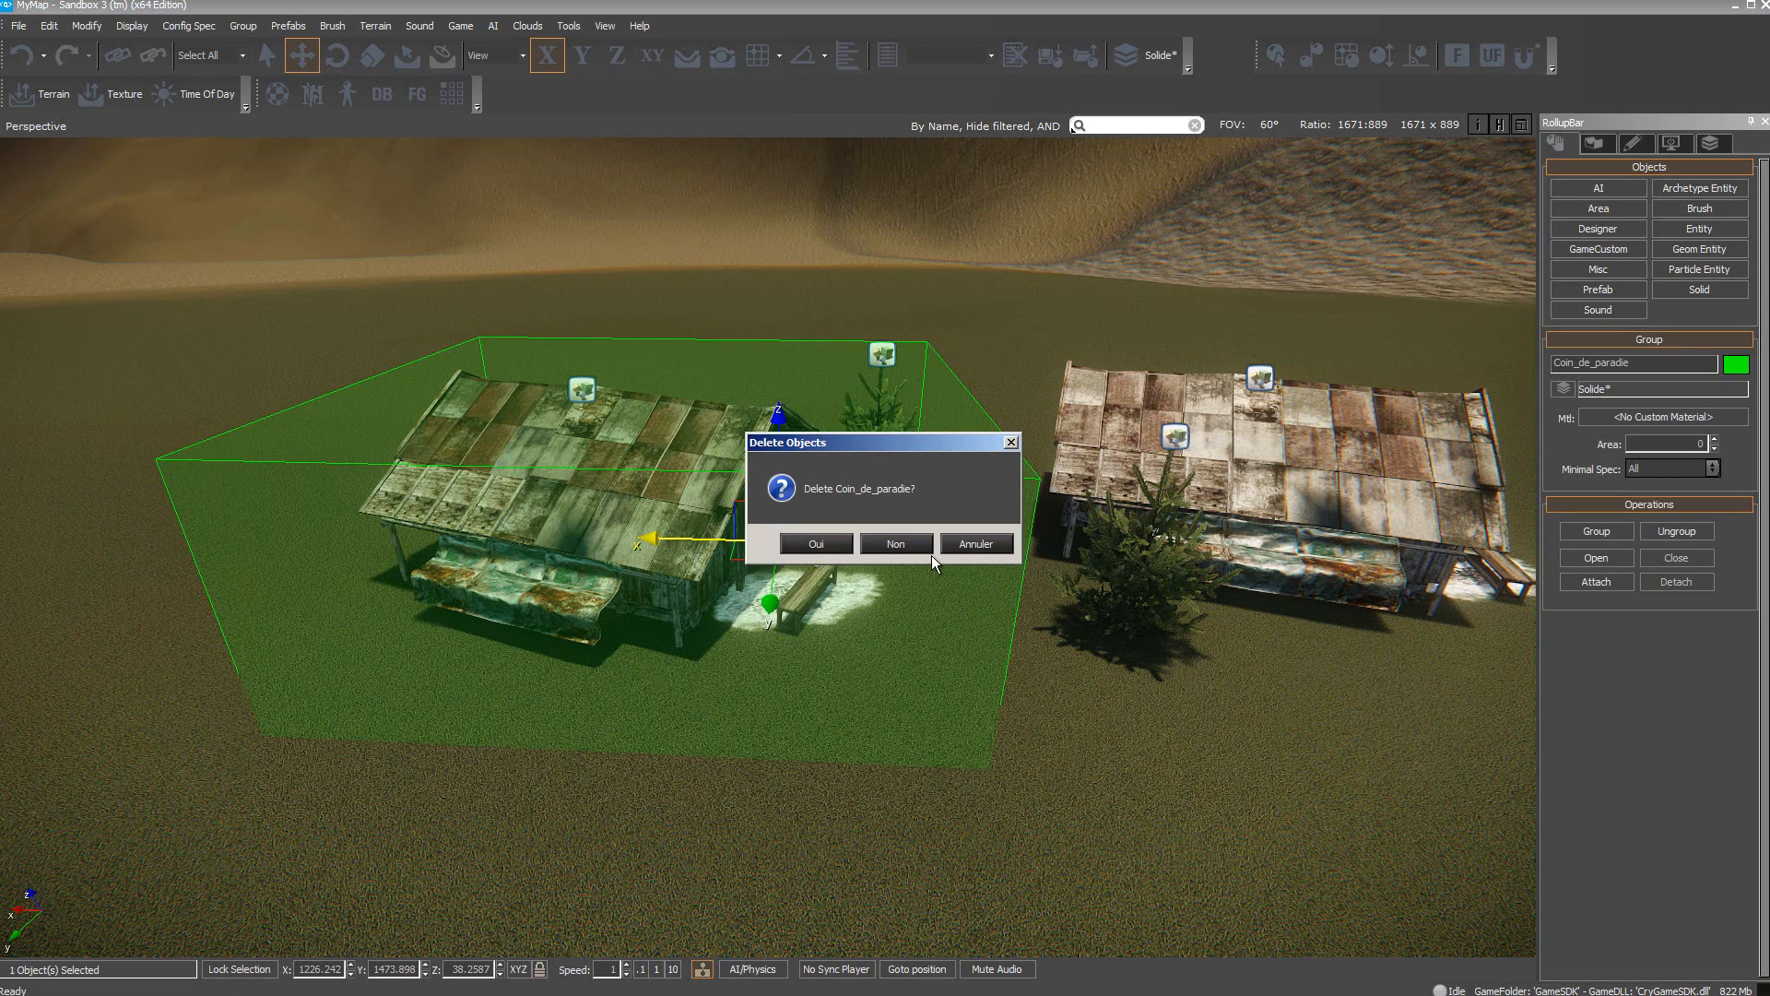
pyautogui.click(849, 539)
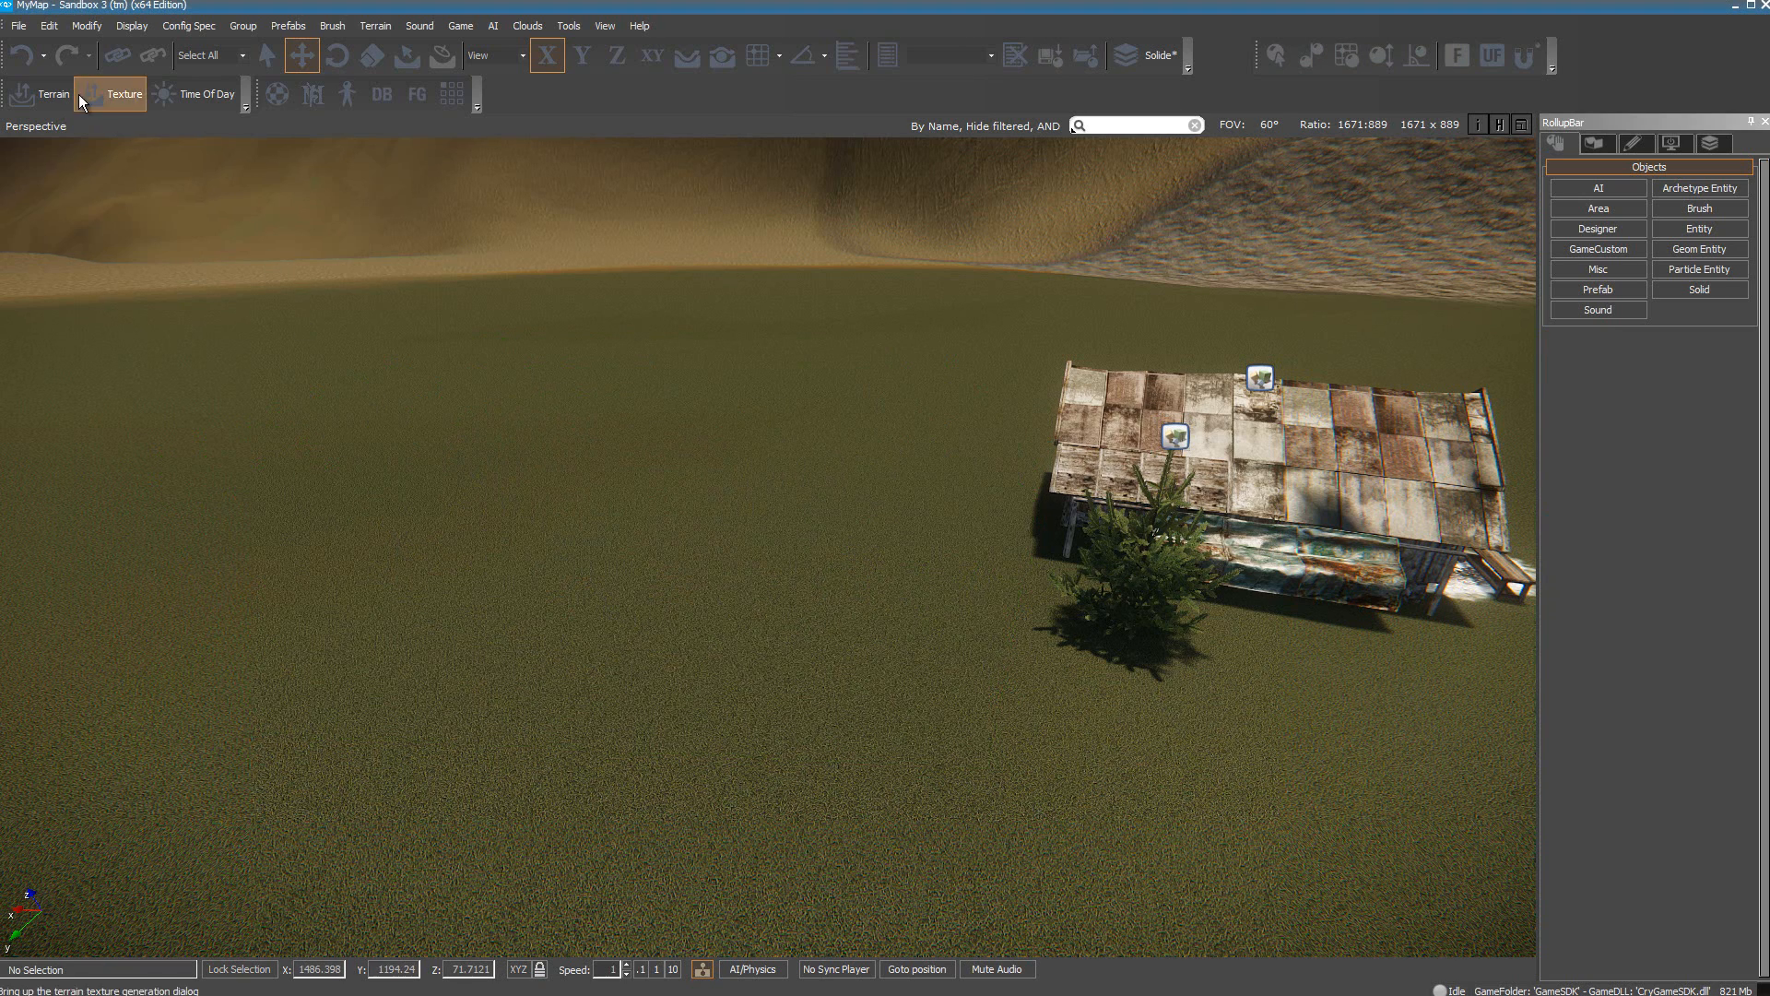
# Load the saved MyGroup_paradie object file from the Objet_Group folder back into the level
pyautogui.click(87, 25)
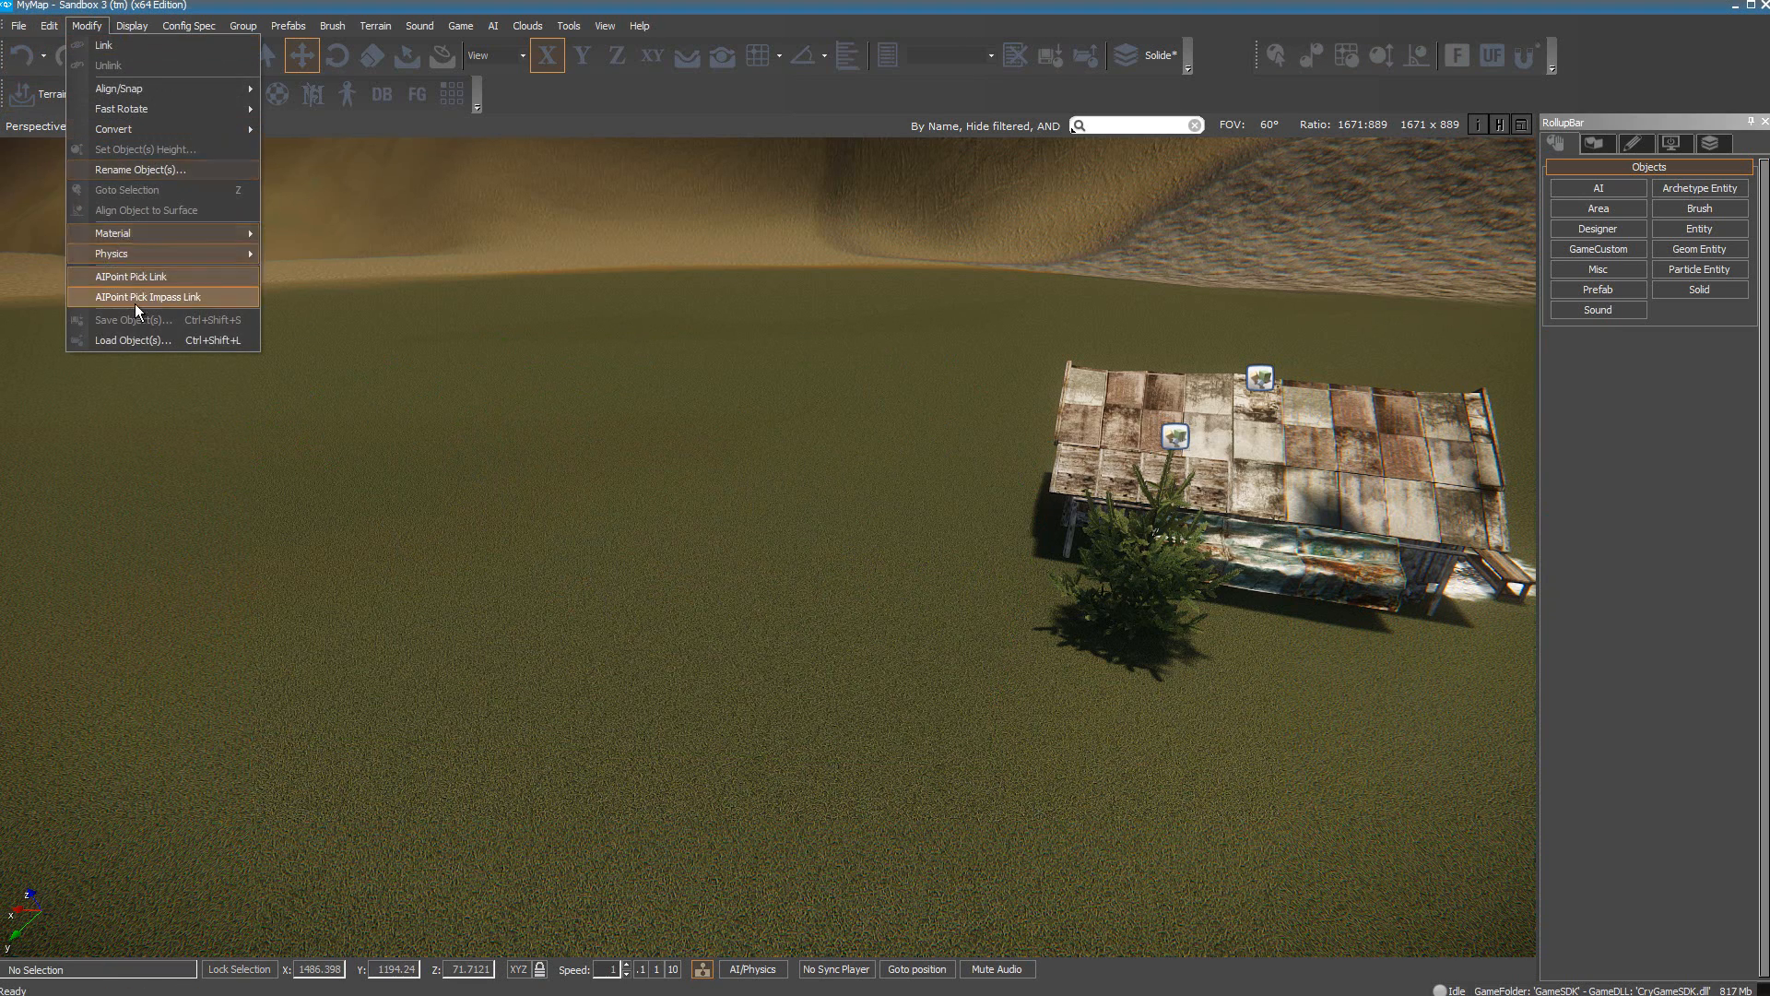
pyautogui.click(148, 336)
pyautogui.click(655, 313)
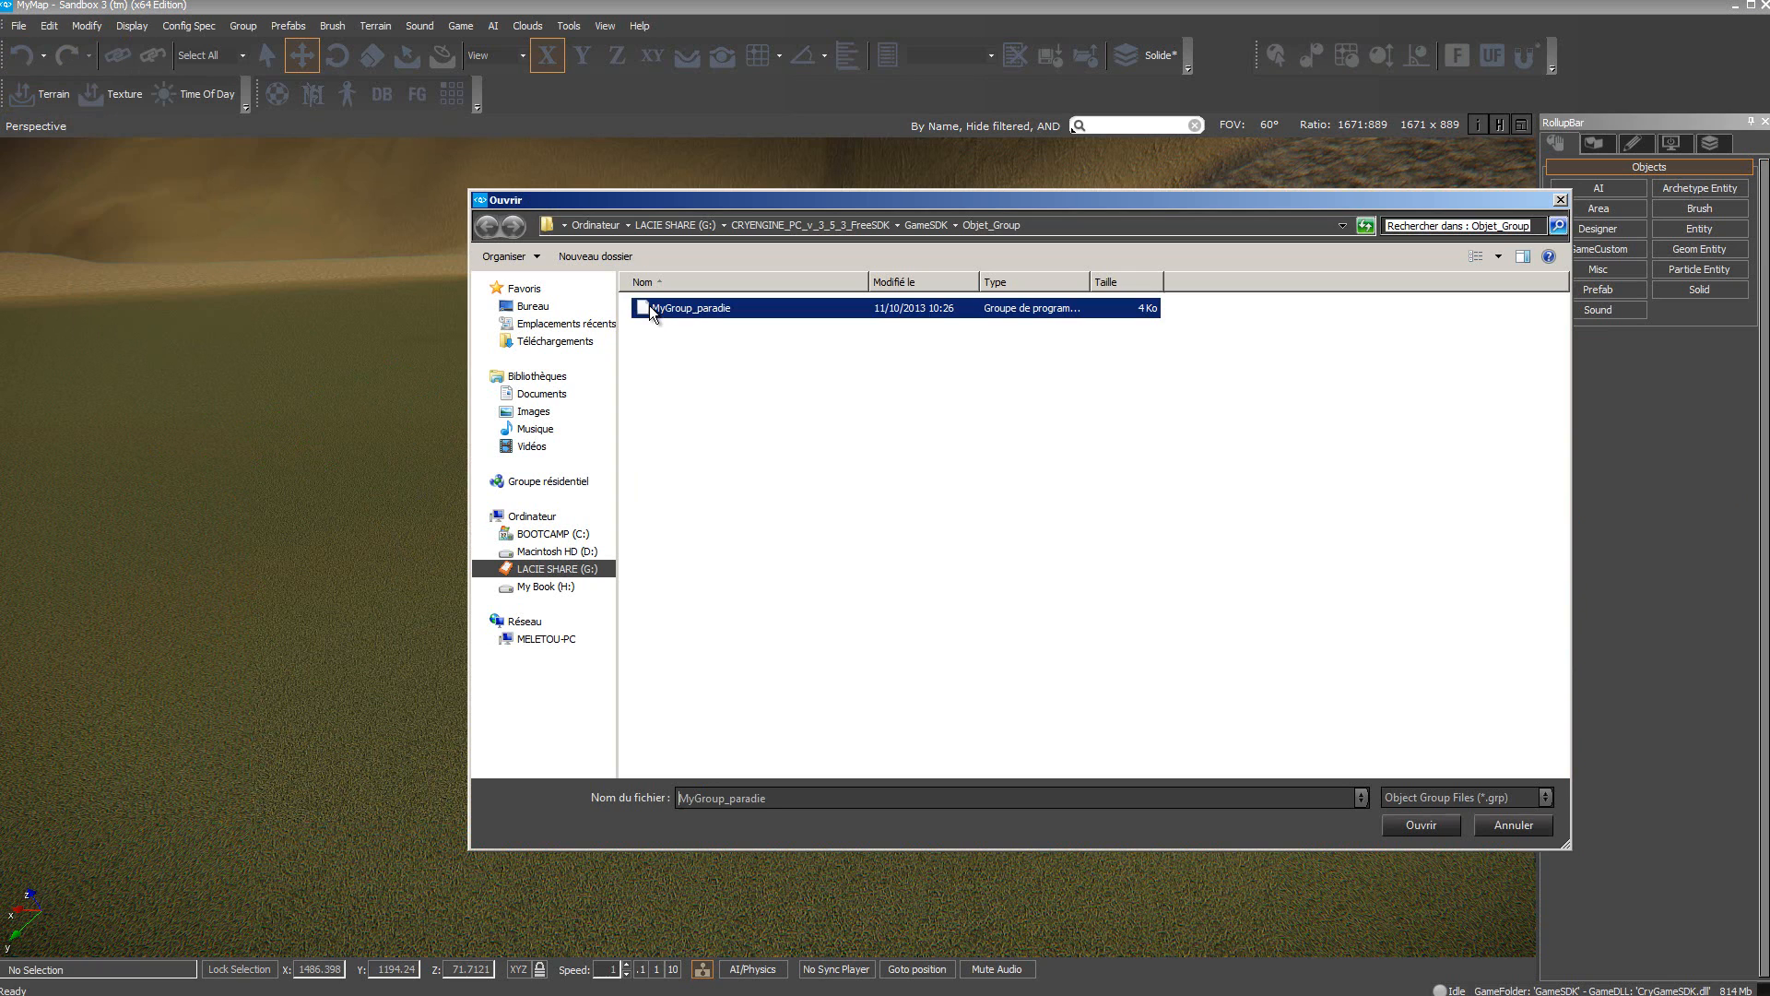
pyautogui.click(1419, 825)
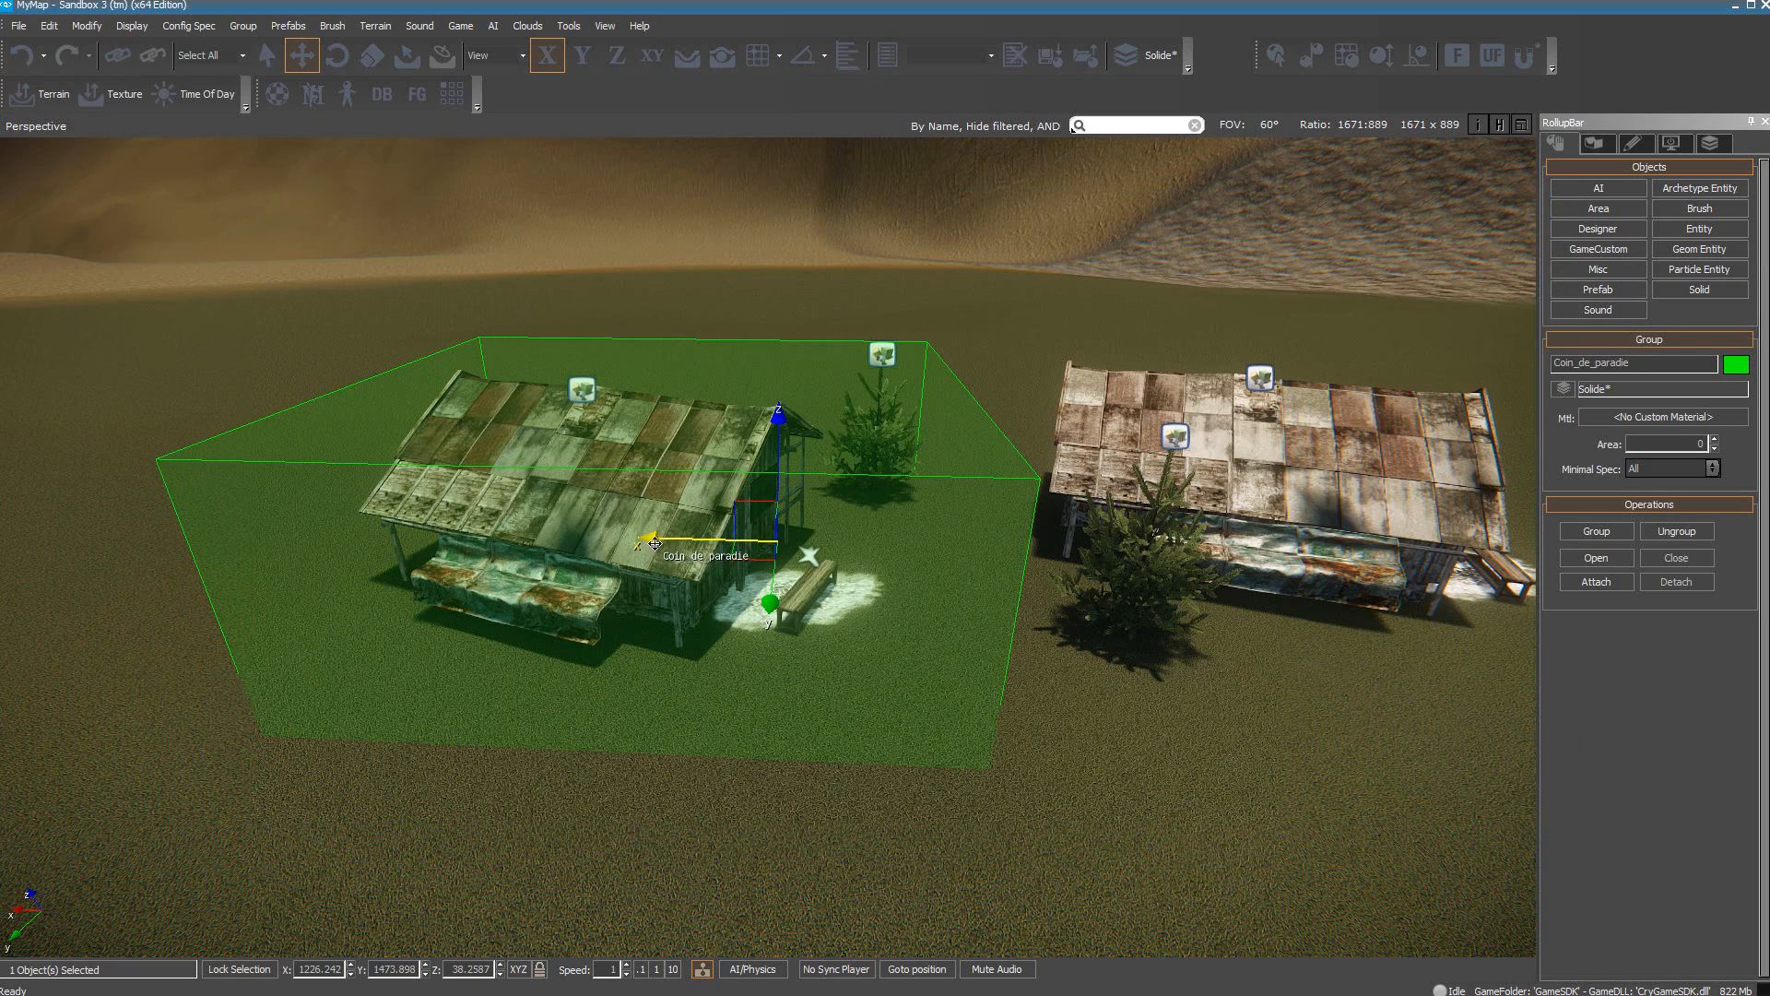
# Move the loaded Coin_de_paradie group along the X axis to about X 1227.0 and open it
pyautogui.moveTo(661, 538)
pyautogui.mouseDown()
pyautogui.moveTo(452, 534)
pyautogui.moveTo(649, 529)
pyautogui.mouseUp()
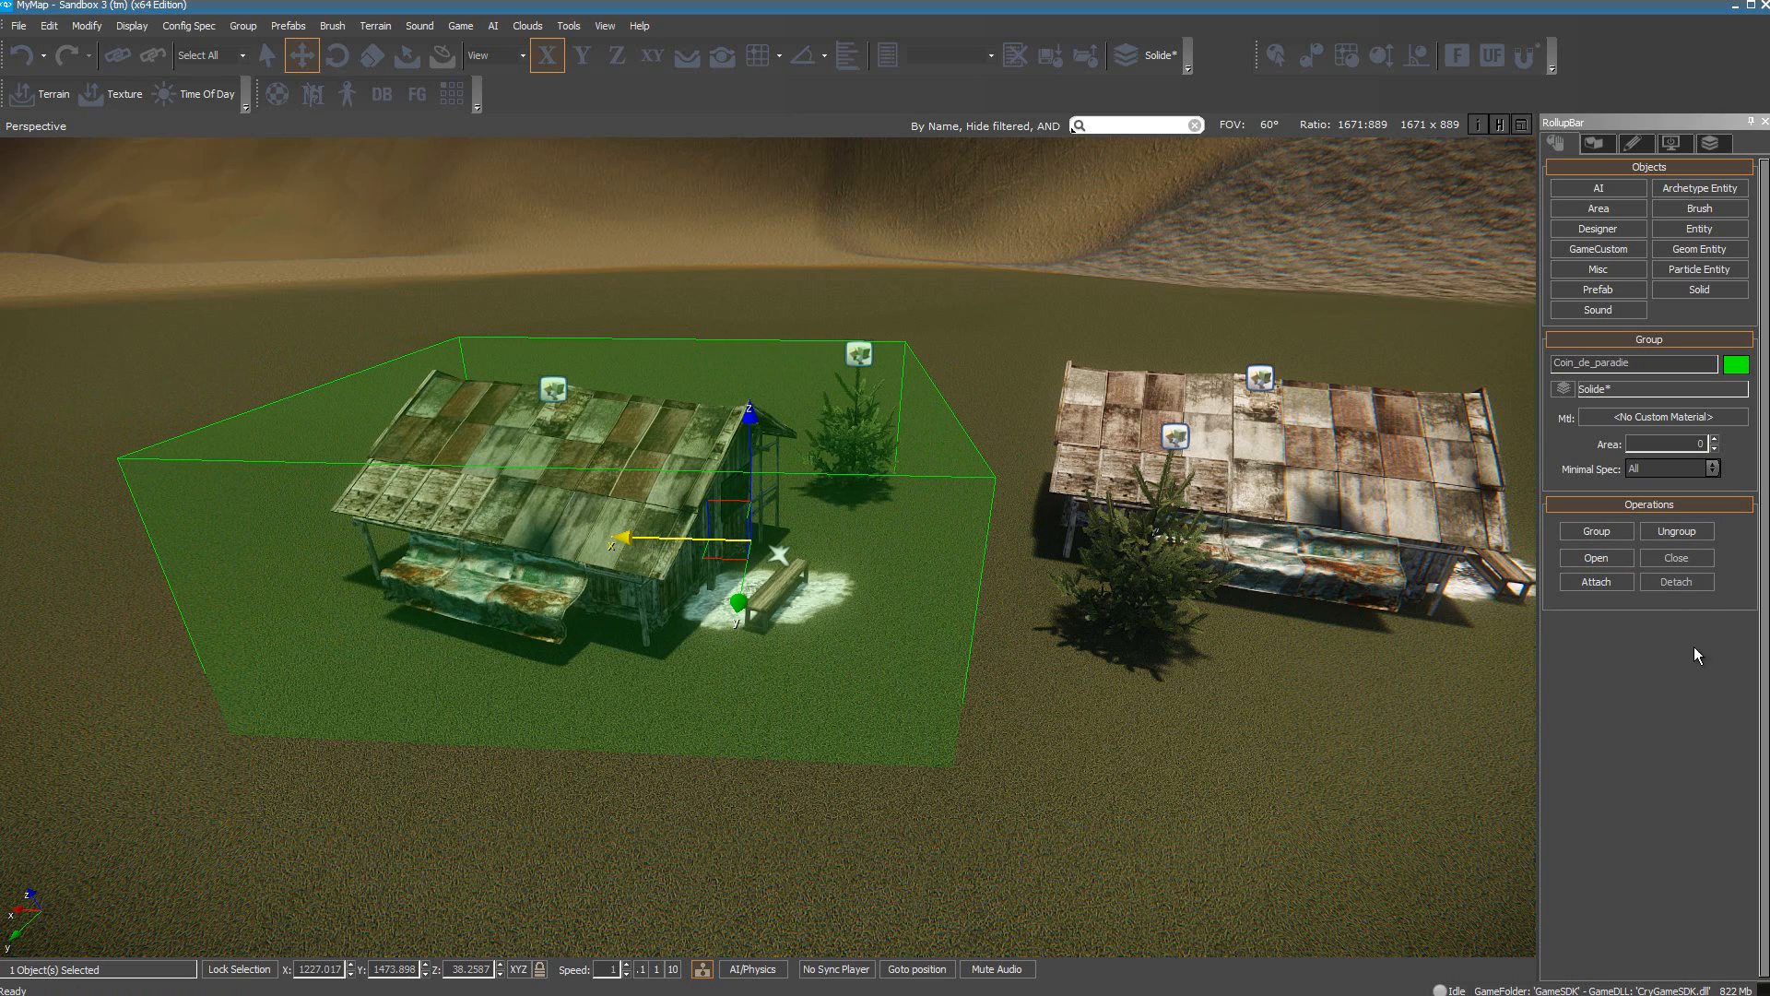
pyautogui.click(245, 31)
pyautogui.click(264, 88)
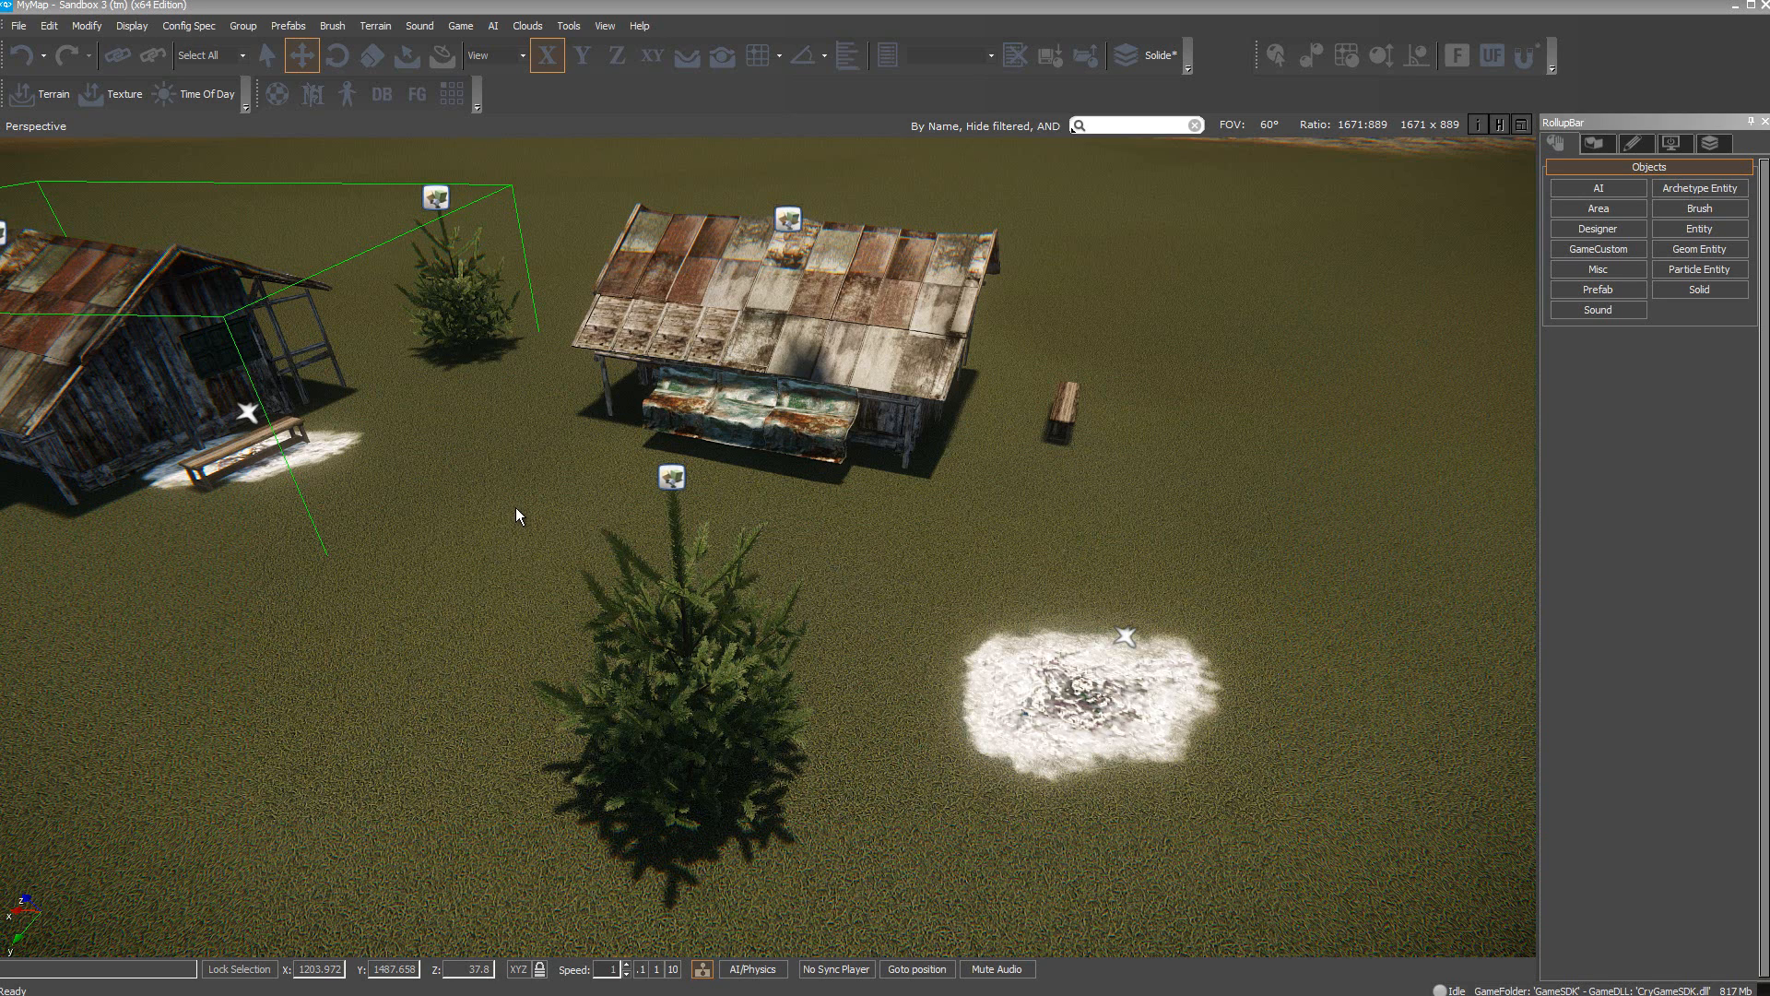
# Link the foreground pine tree (GeomEntity4) to the snow decal (Decal8) as its parent
pyautogui.click(117, 57)
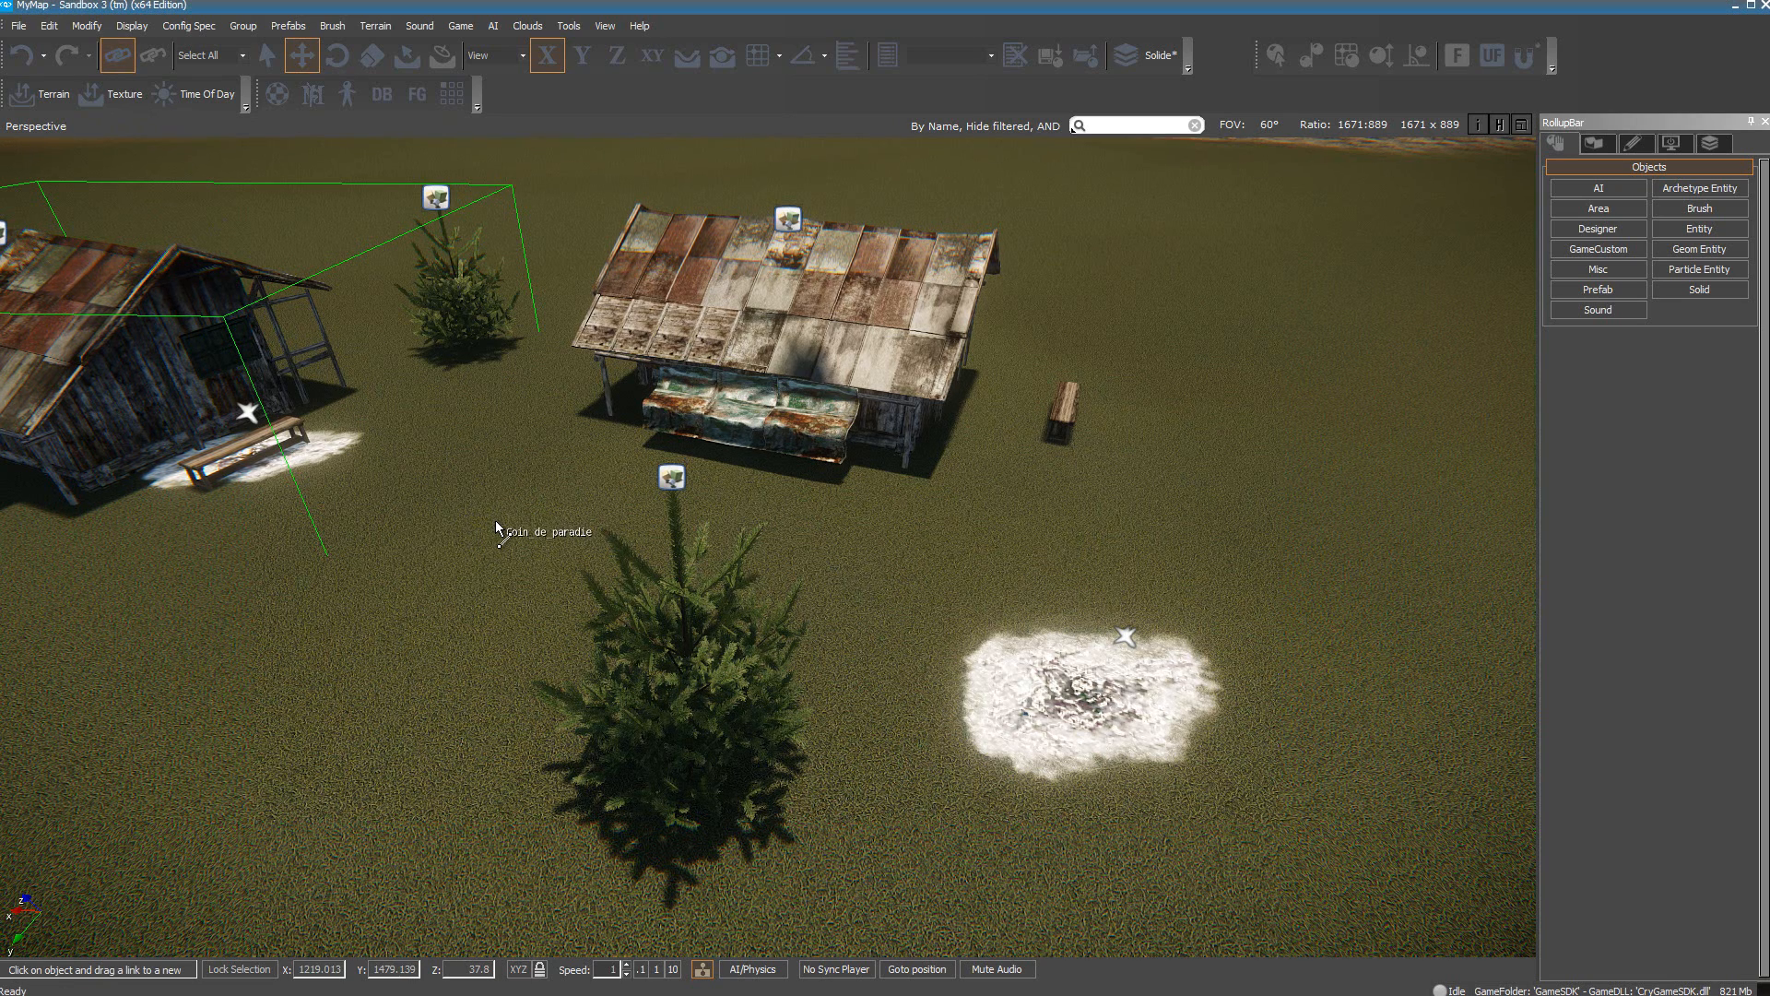
pyautogui.click(666, 476)
pyautogui.moveTo(667, 480); pyautogui.dragTo(1128, 635)
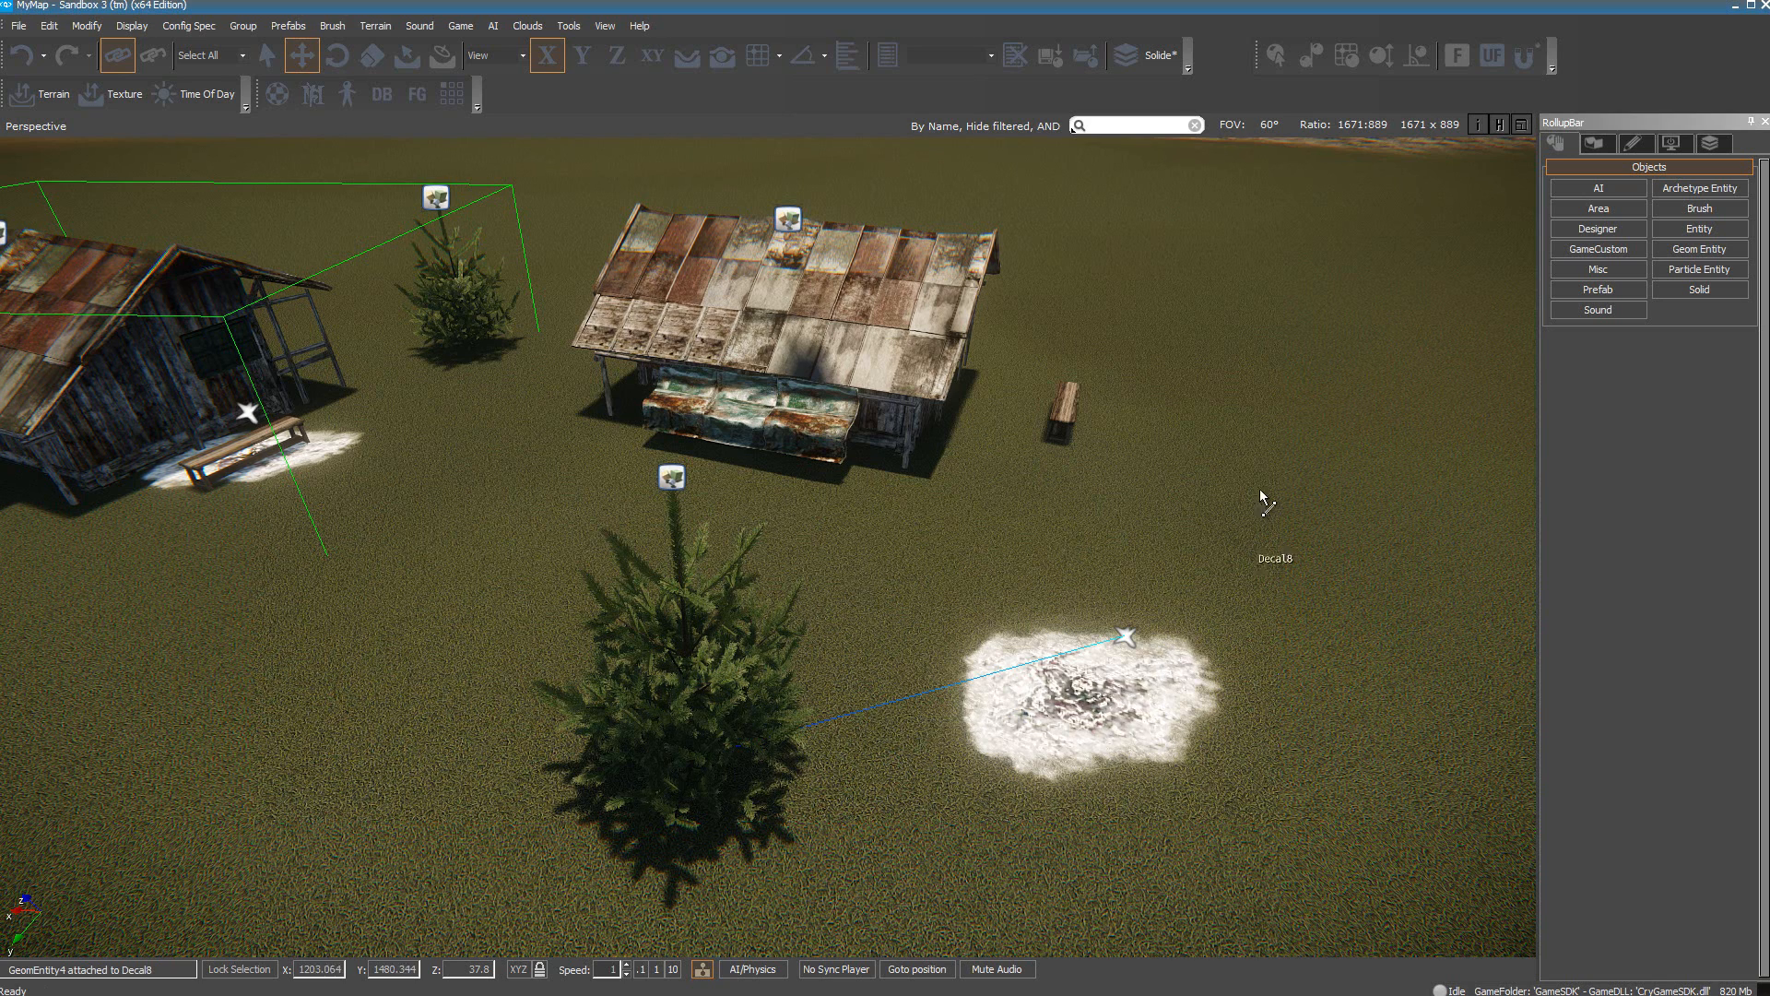
pyautogui.click(117, 54)
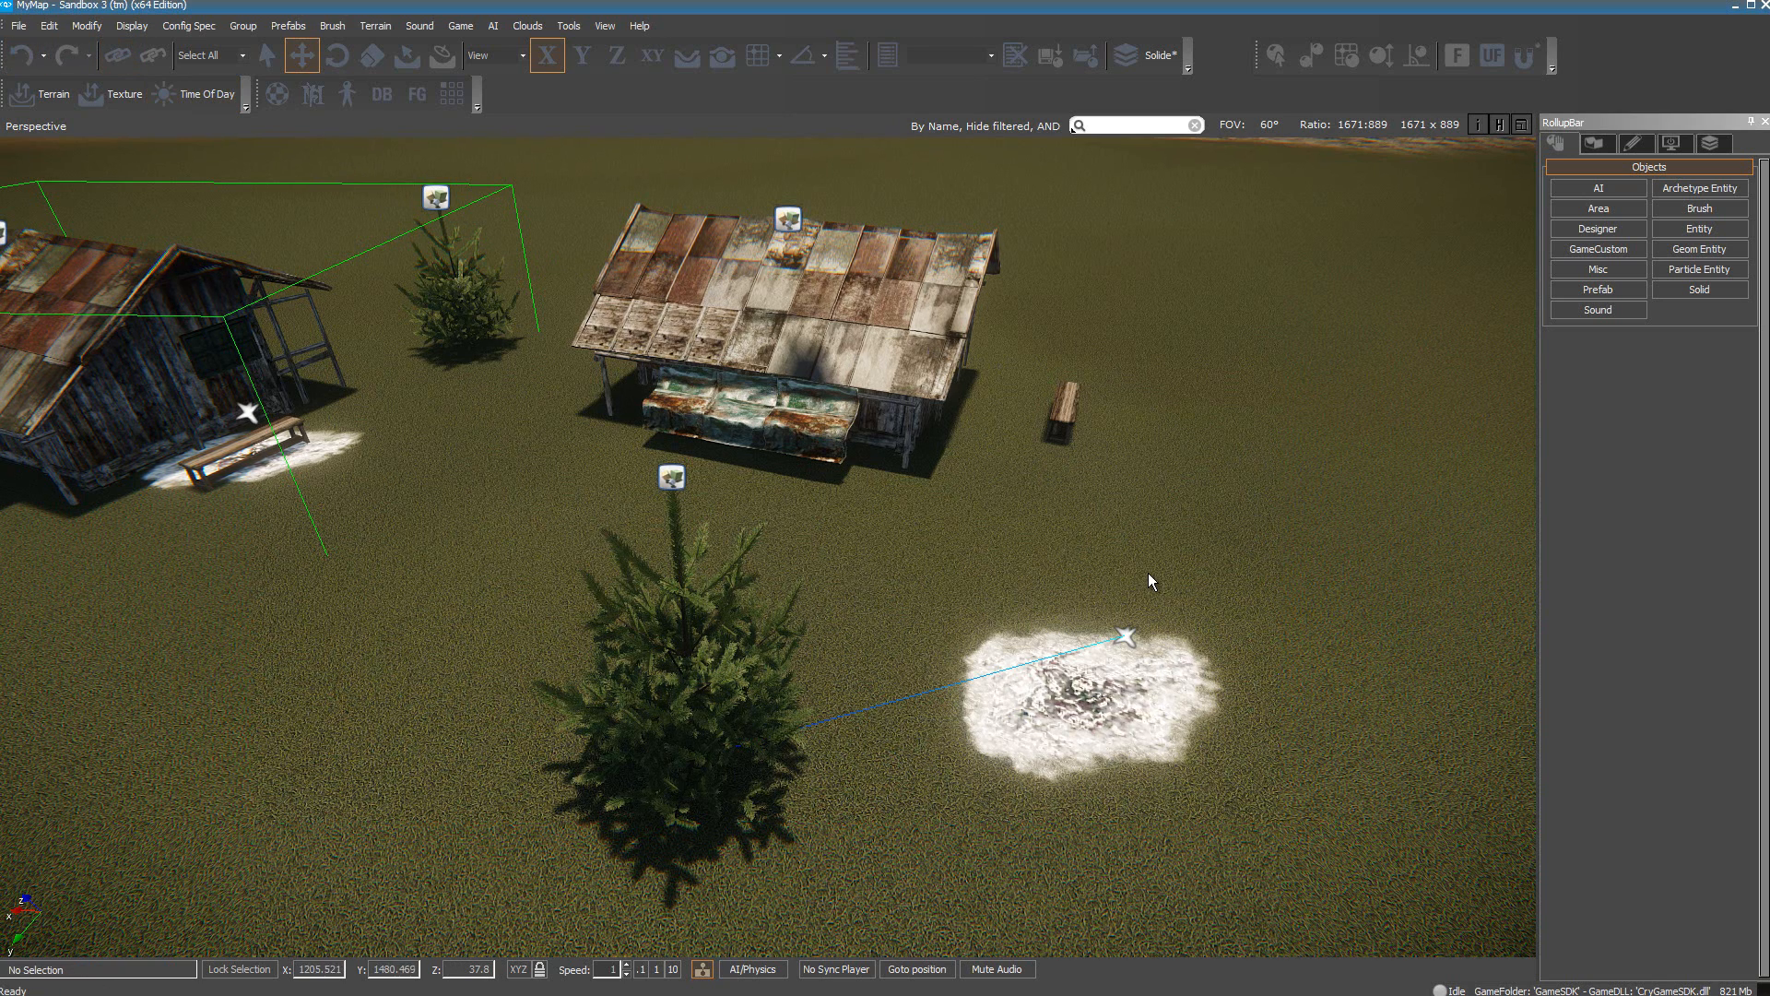
# Move the snow decal, together with its linked pine tree, along the X axis to about X 1207.5
pyautogui.click(302, 55)
pyautogui.click(1125, 637)
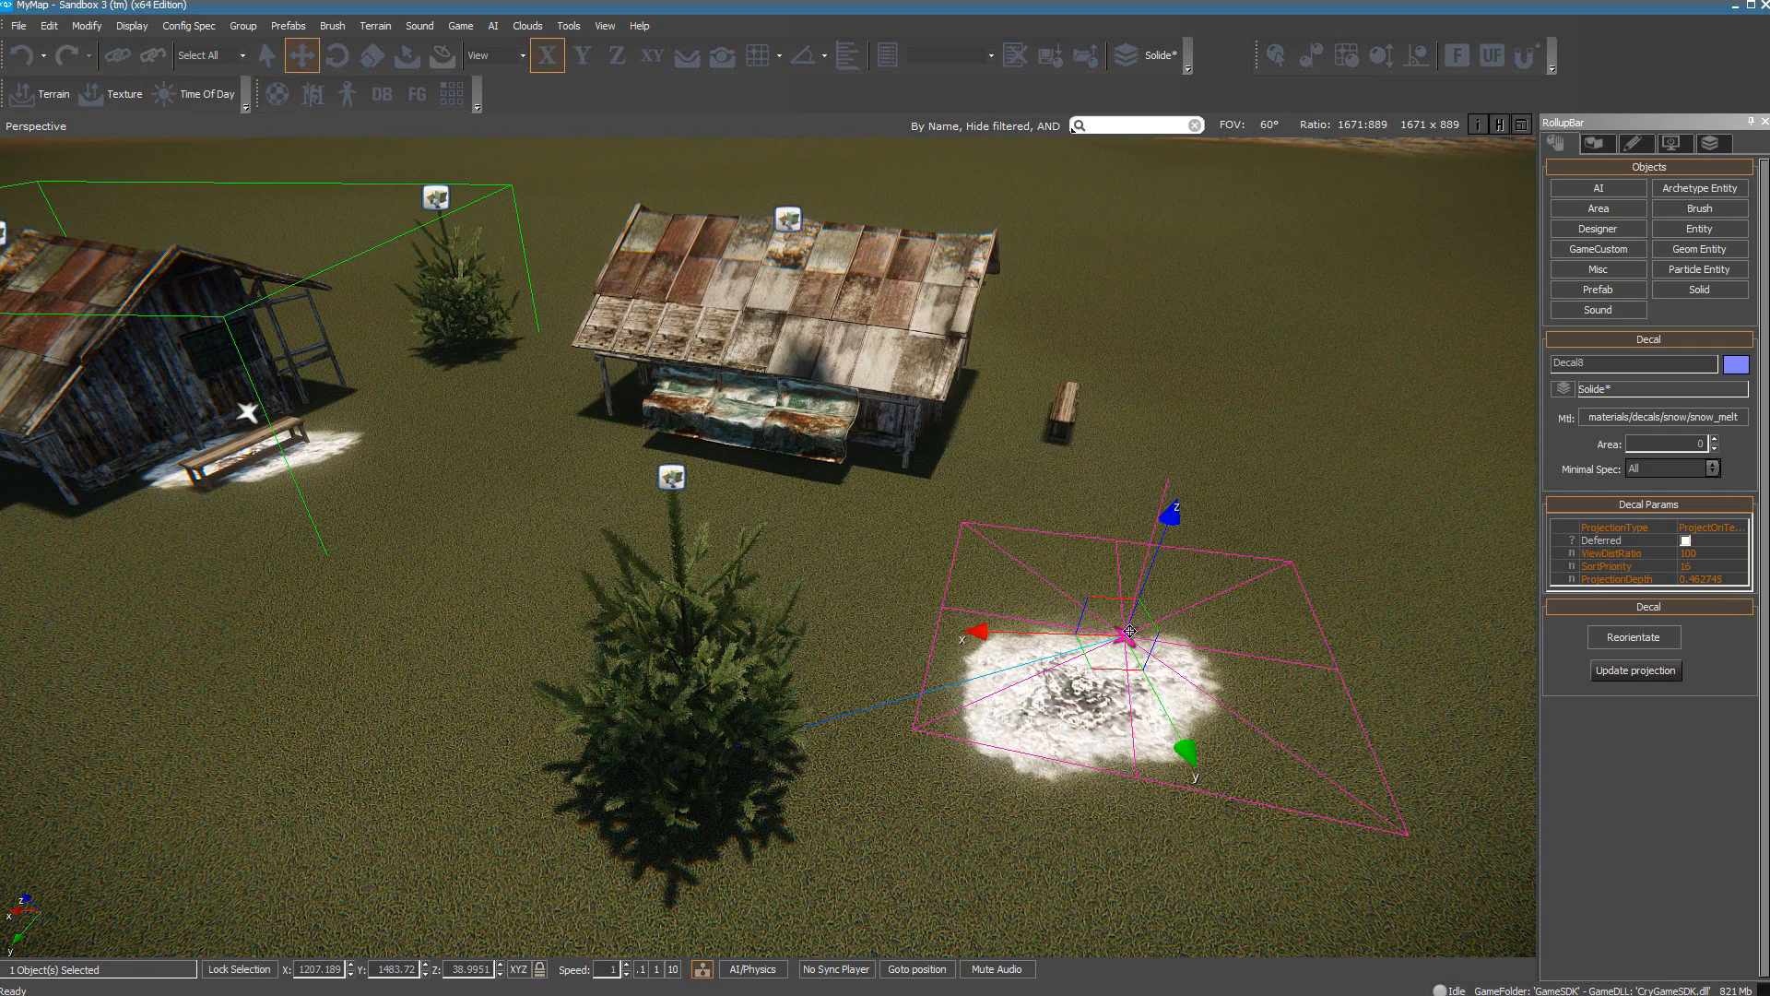
pyautogui.moveTo(978, 632)
pyautogui.mouseDown()
pyautogui.moveTo(1157, 631)
pyautogui.moveTo(900, 614)
pyautogui.moveTo(959, 633)
pyautogui.mouseUp()
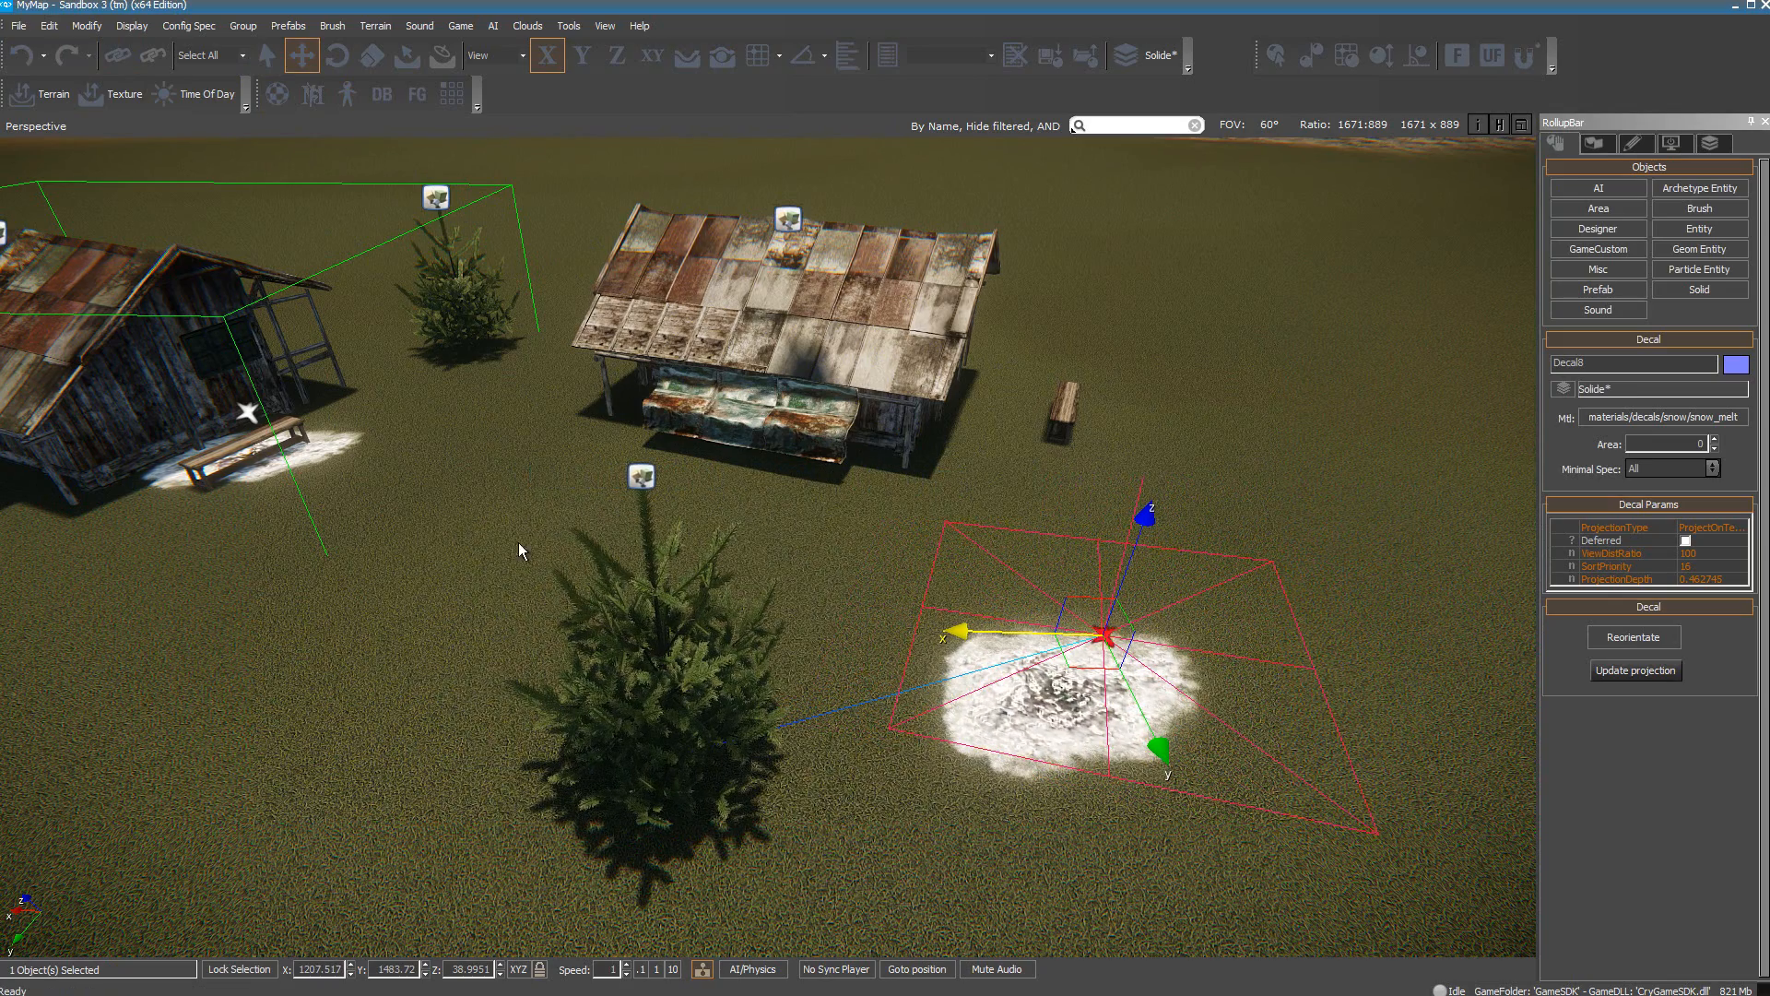
# Move the linked pine tree on its own along the X axis toward the decal, to about X 1.83 relative to it
pyautogui.click(644, 683)
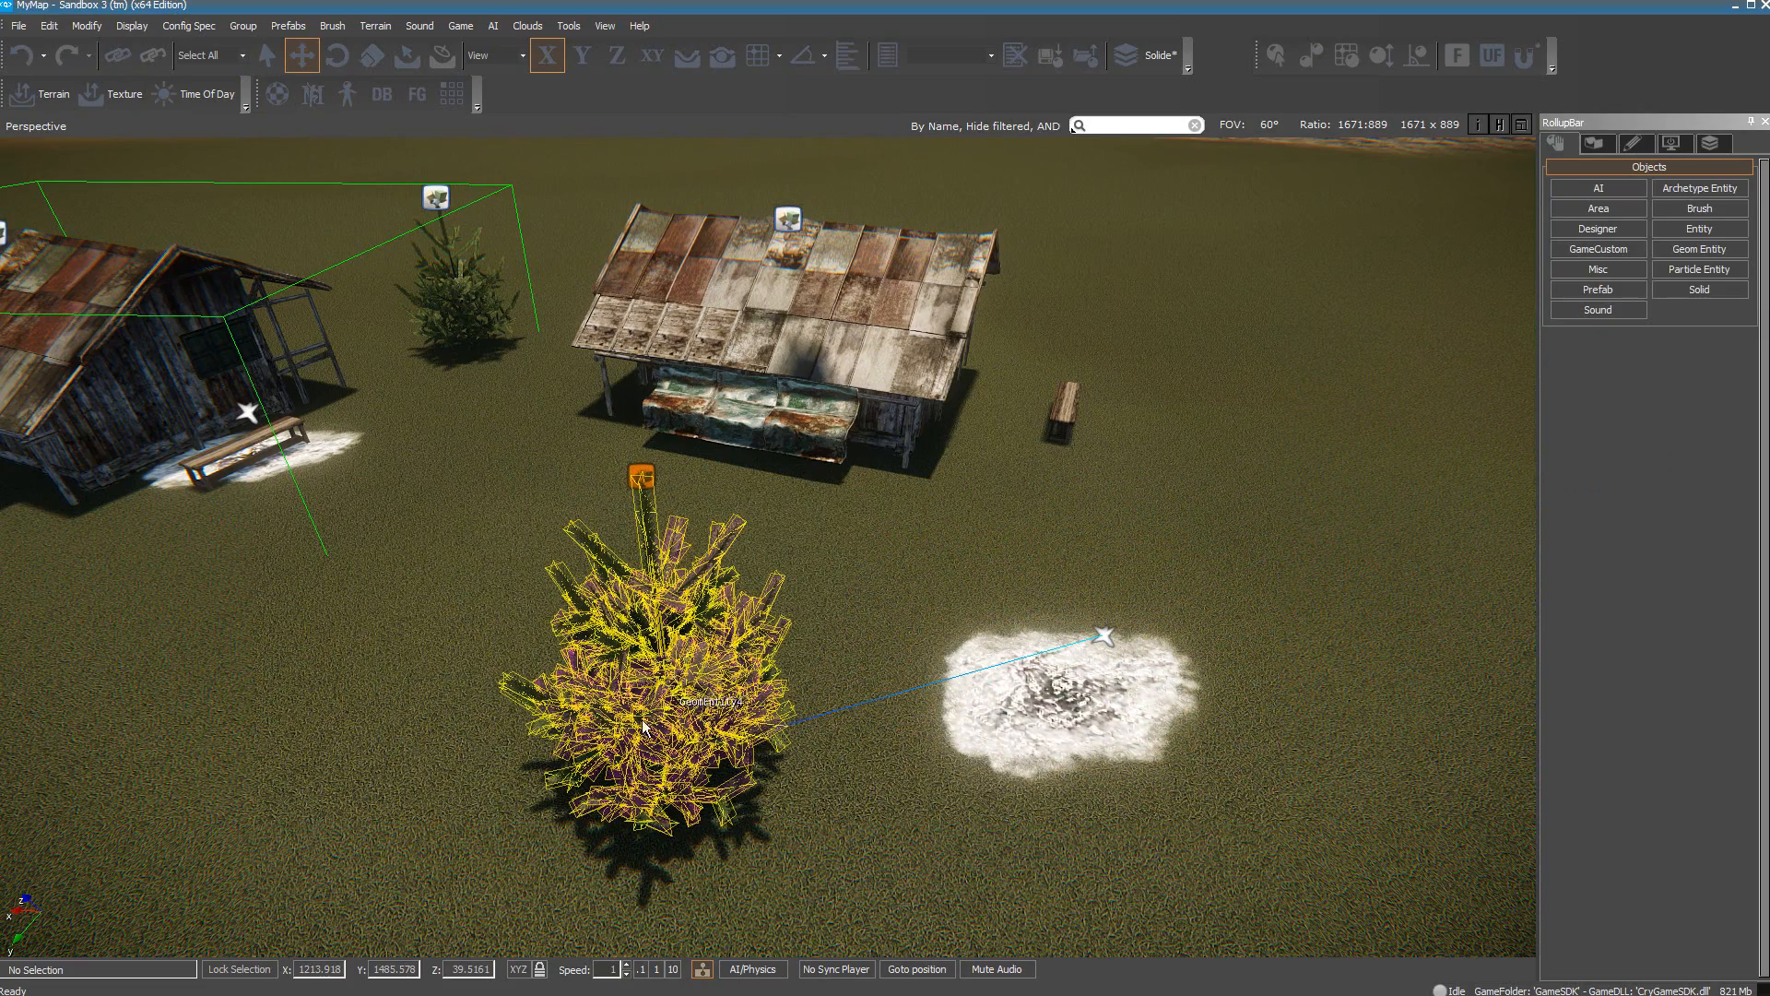
pyautogui.click(655, 679)
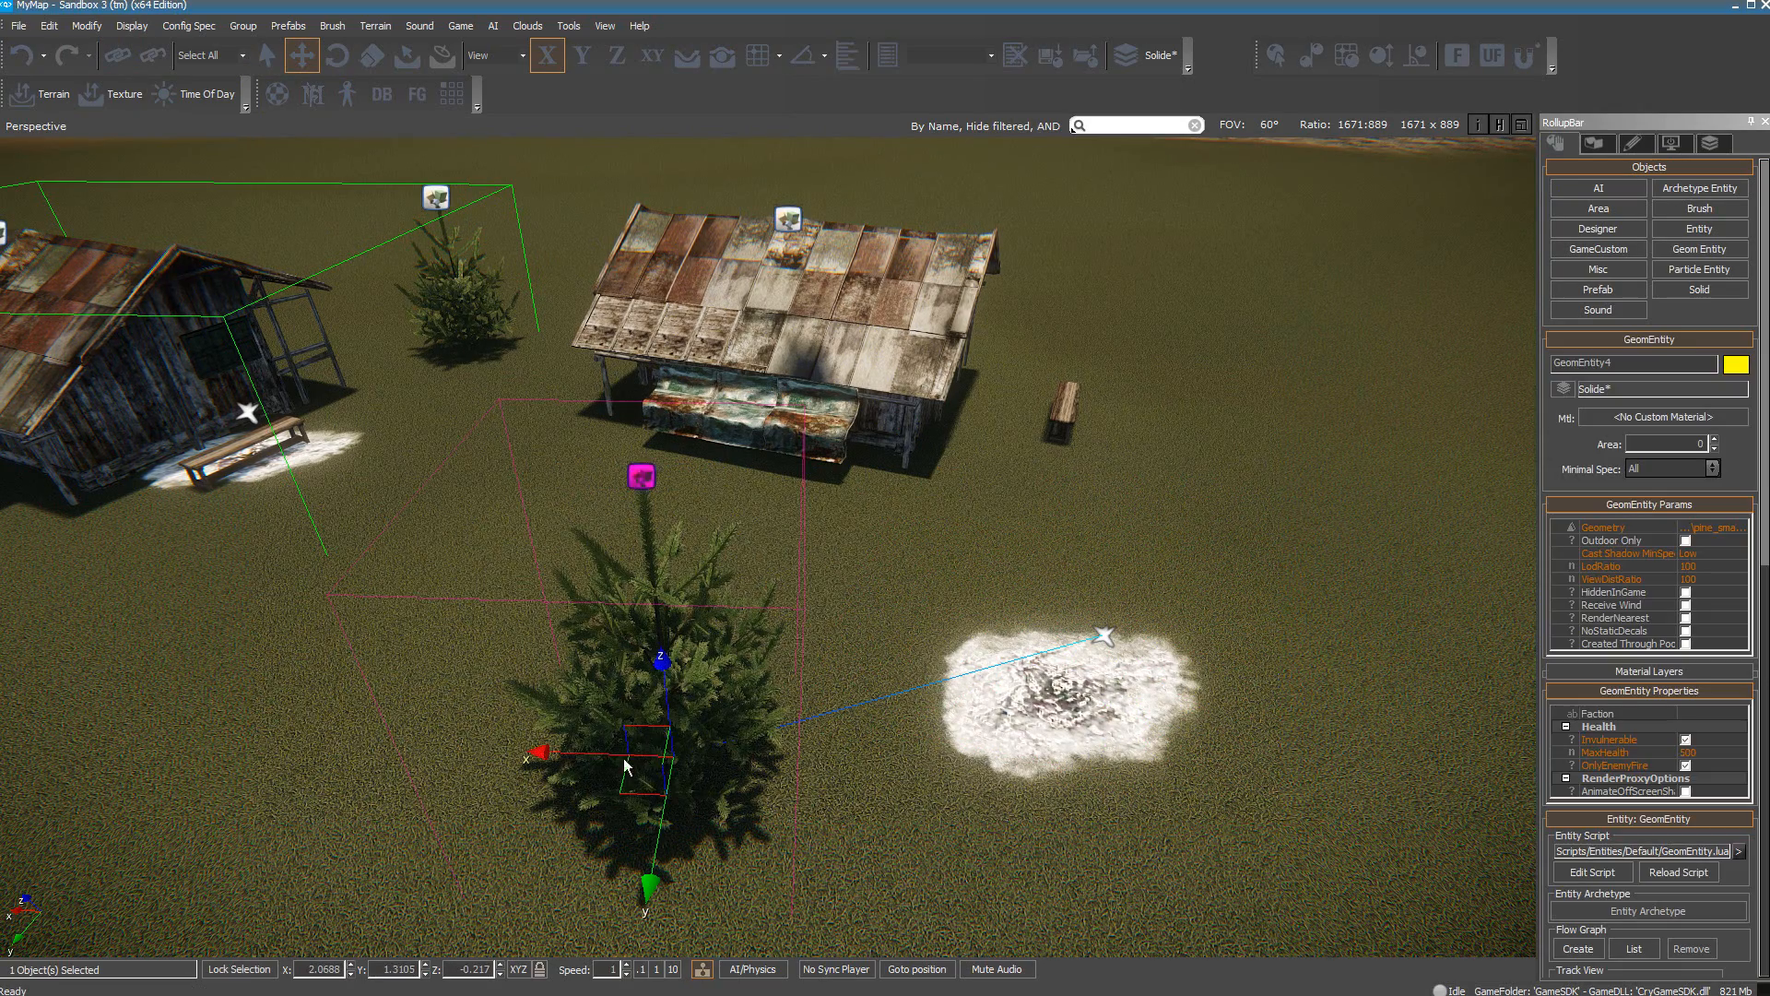
pyautogui.moveTo(535, 750); pyautogui.dragTo(578, 758)
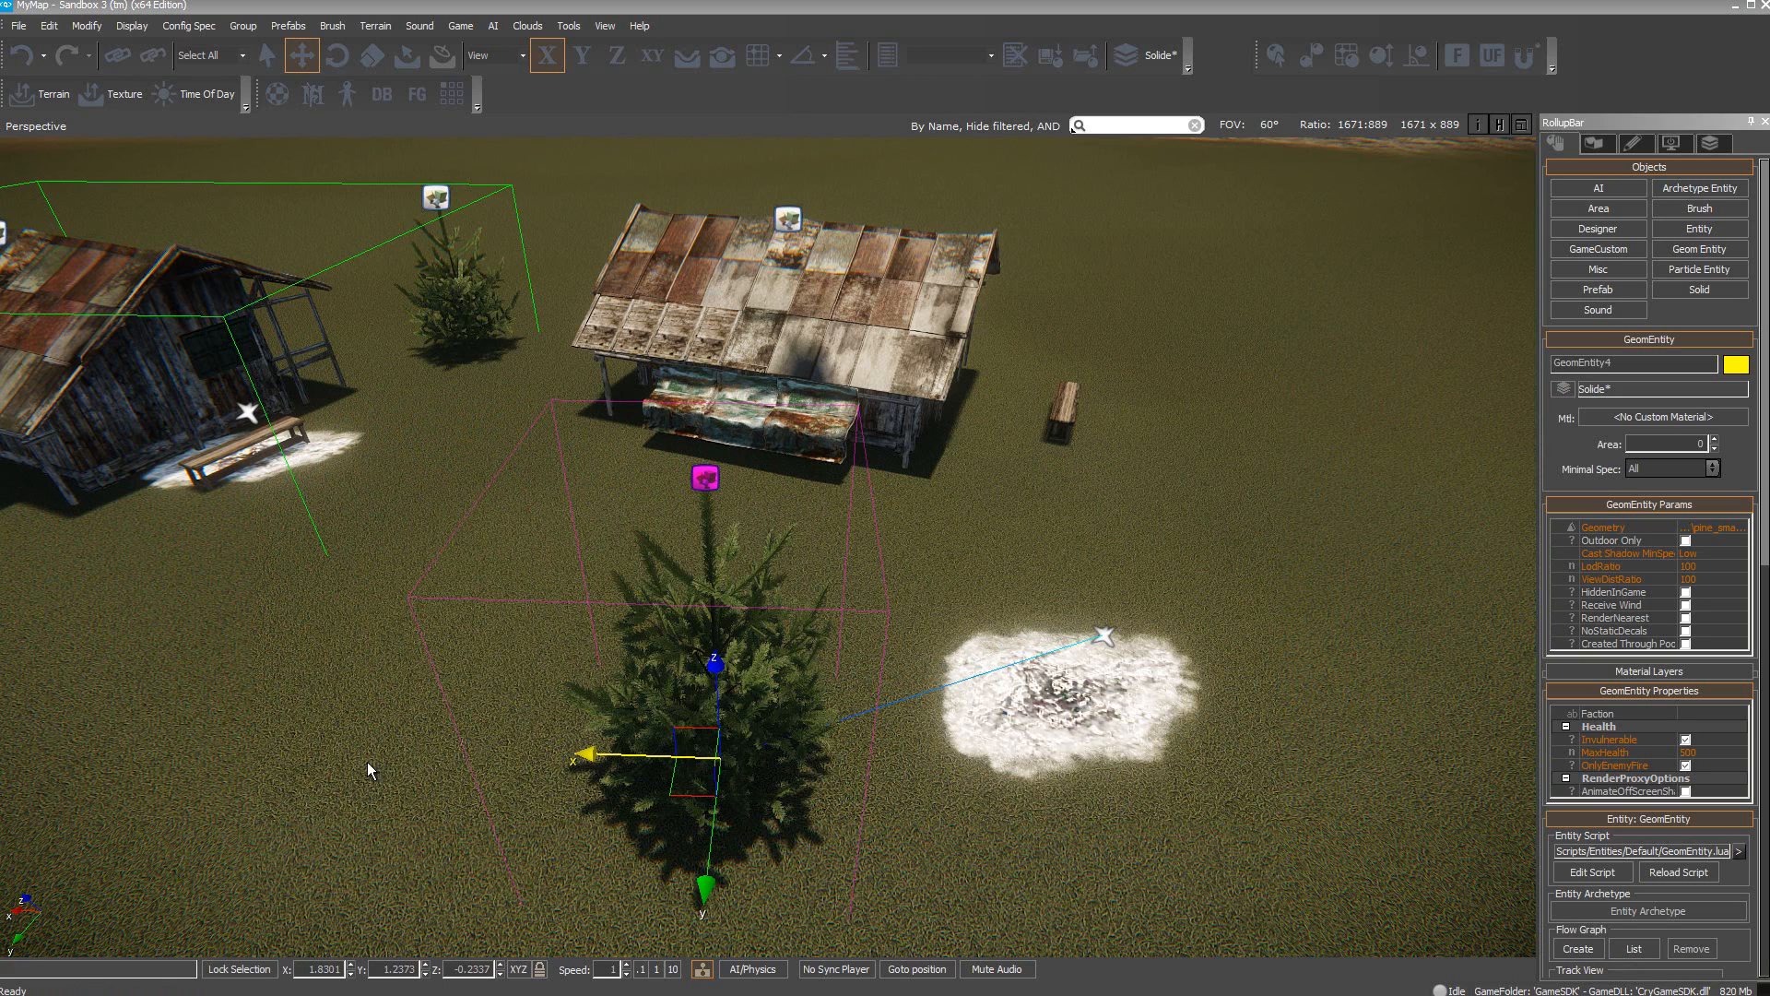
# Unlink the foreground pine tree from the snow decal (Decal8) and move the decal alone along the X axis to about X 1207.6
pyautogui.click(159, 58)
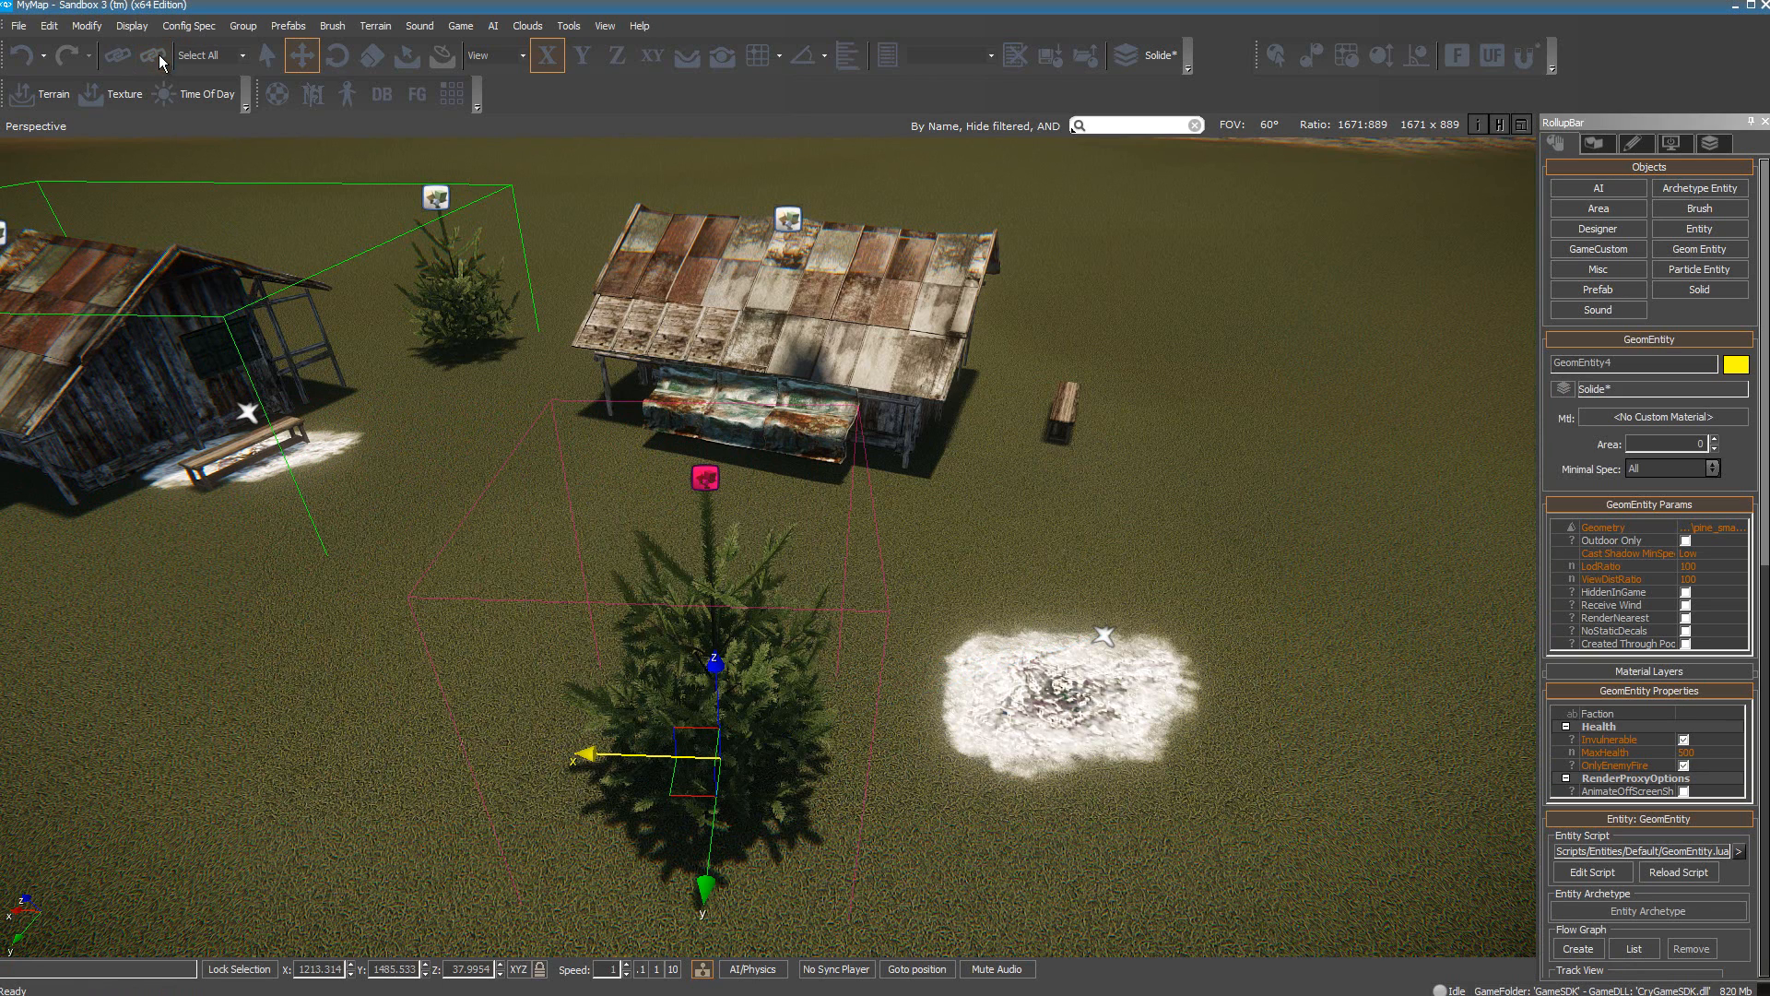
pyautogui.click(1104, 636)
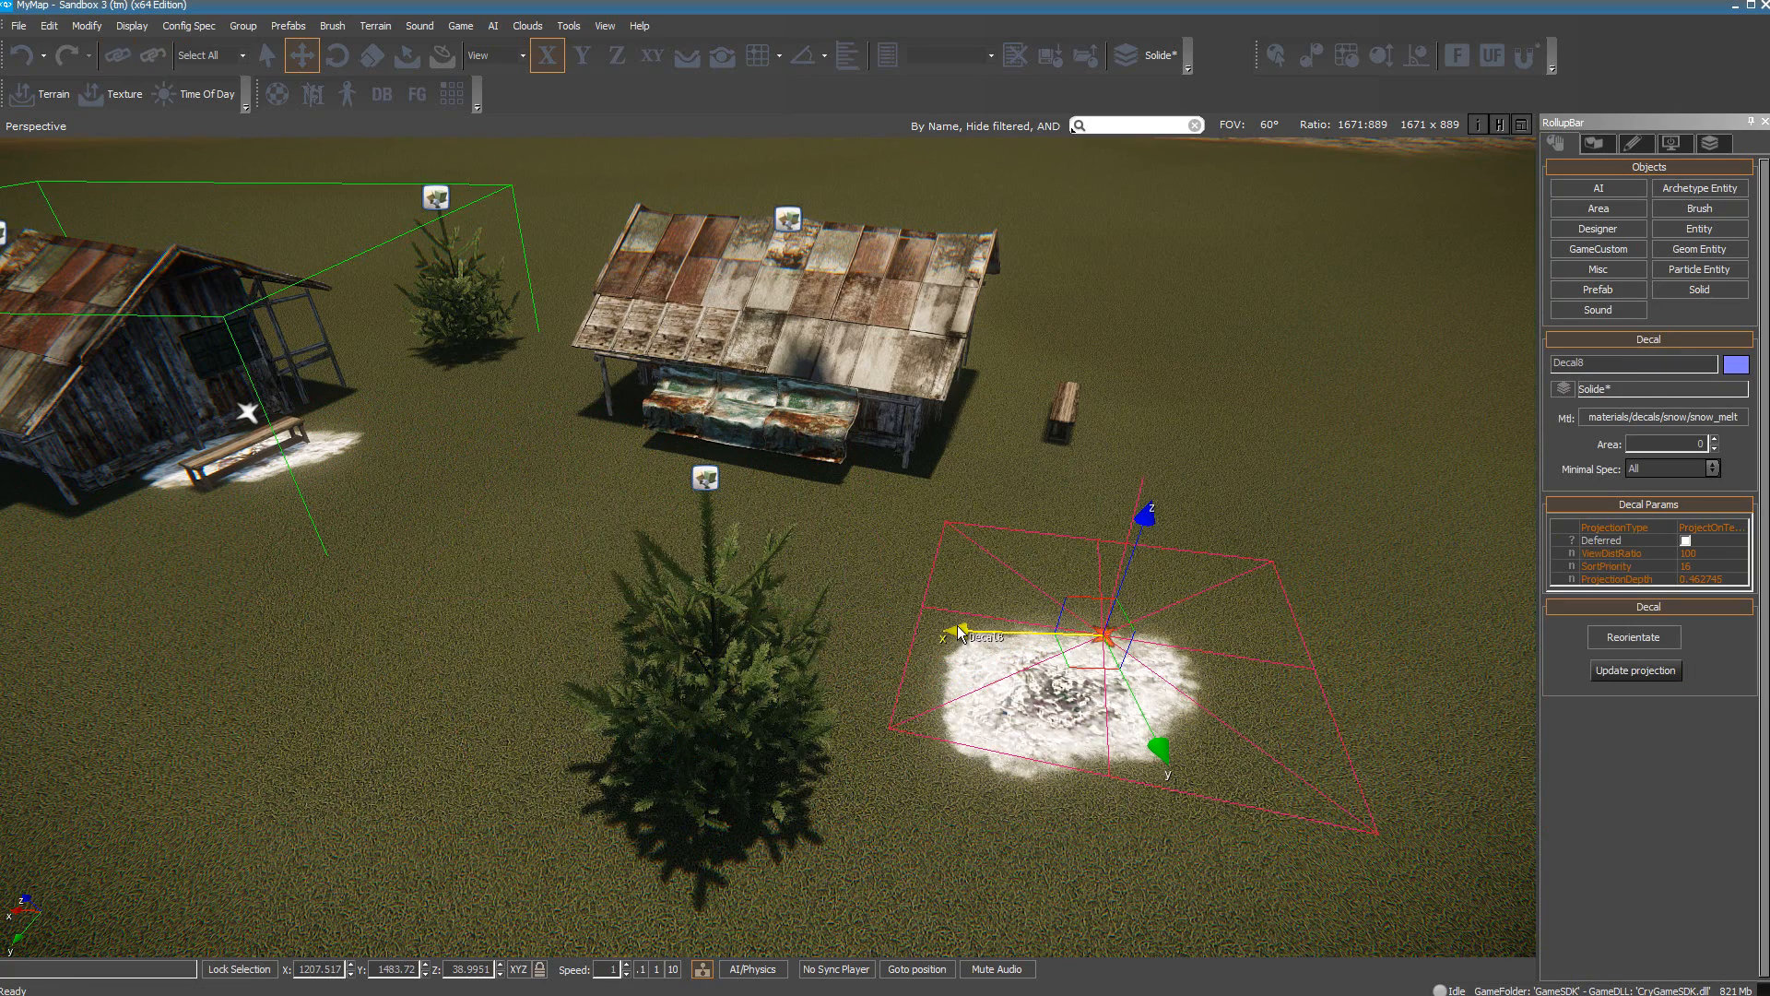
pyautogui.moveTo(956, 628)
pyautogui.mouseDown()
pyautogui.moveTo(1092, 625)
pyautogui.moveTo(949, 627)
pyautogui.mouseUp()
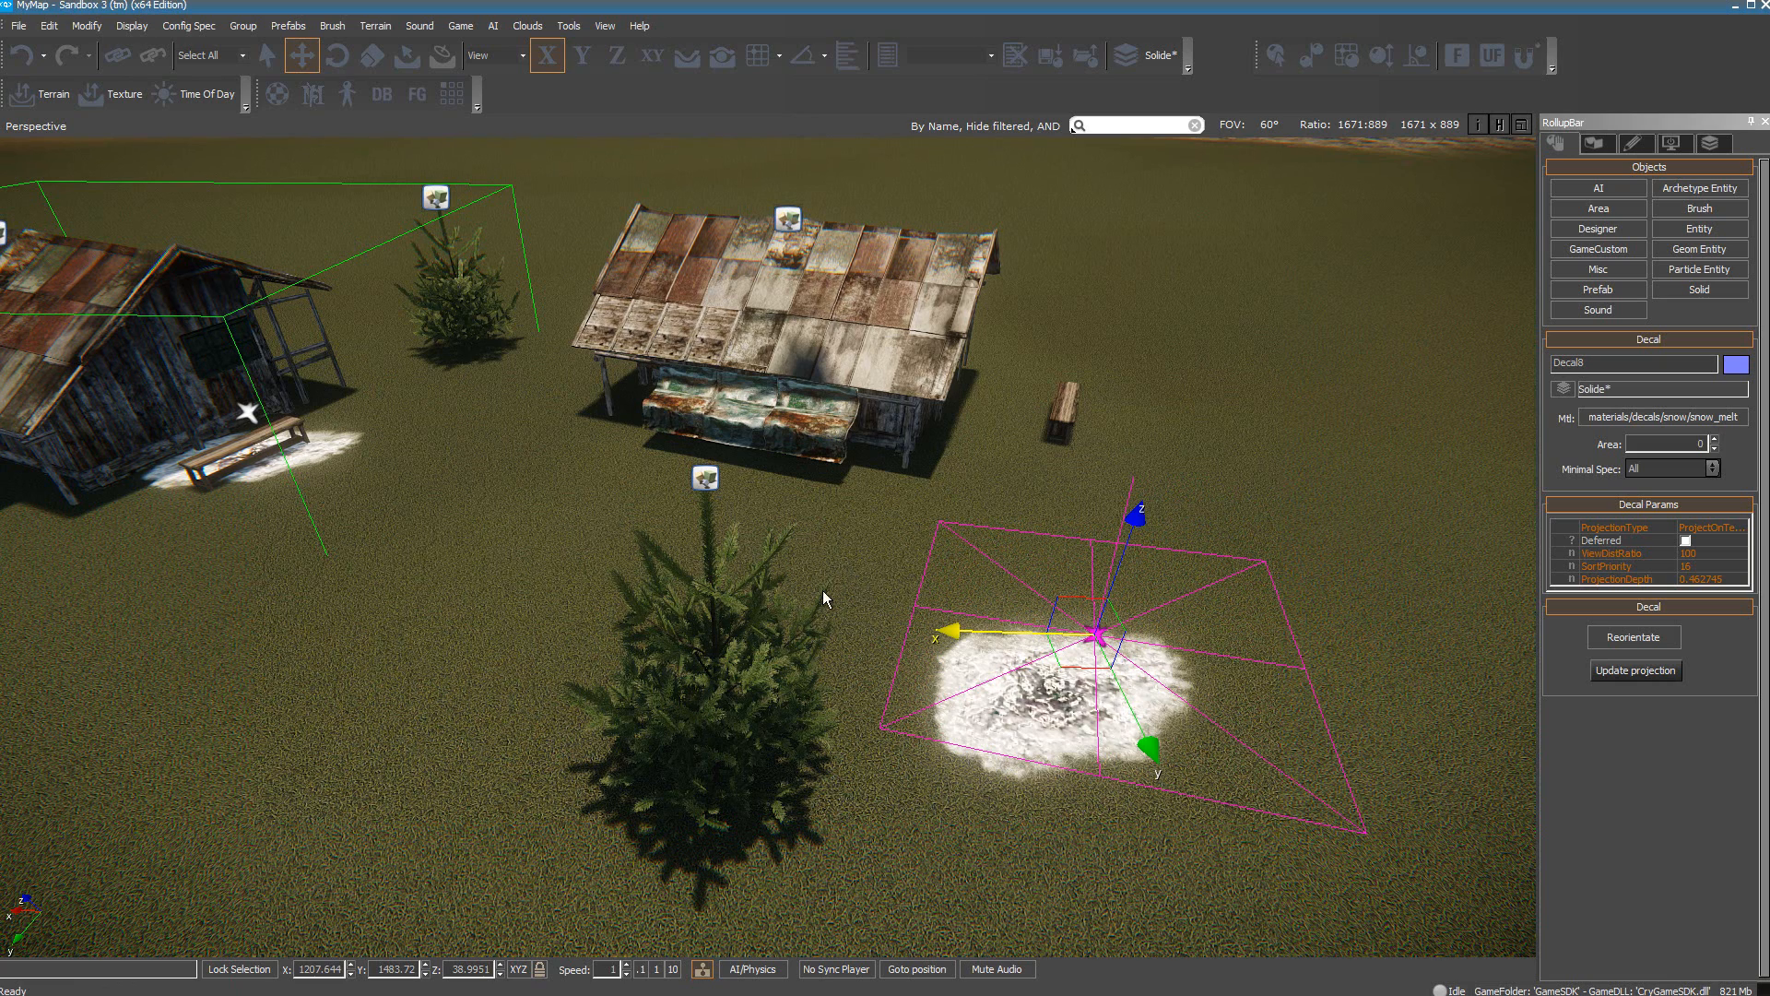
# Link the foreground pine tree and the cabin (GeomEntity5) to the snow decal, and move the decal along the X axis to about X 1208.6
pyautogui.click(117, 56)
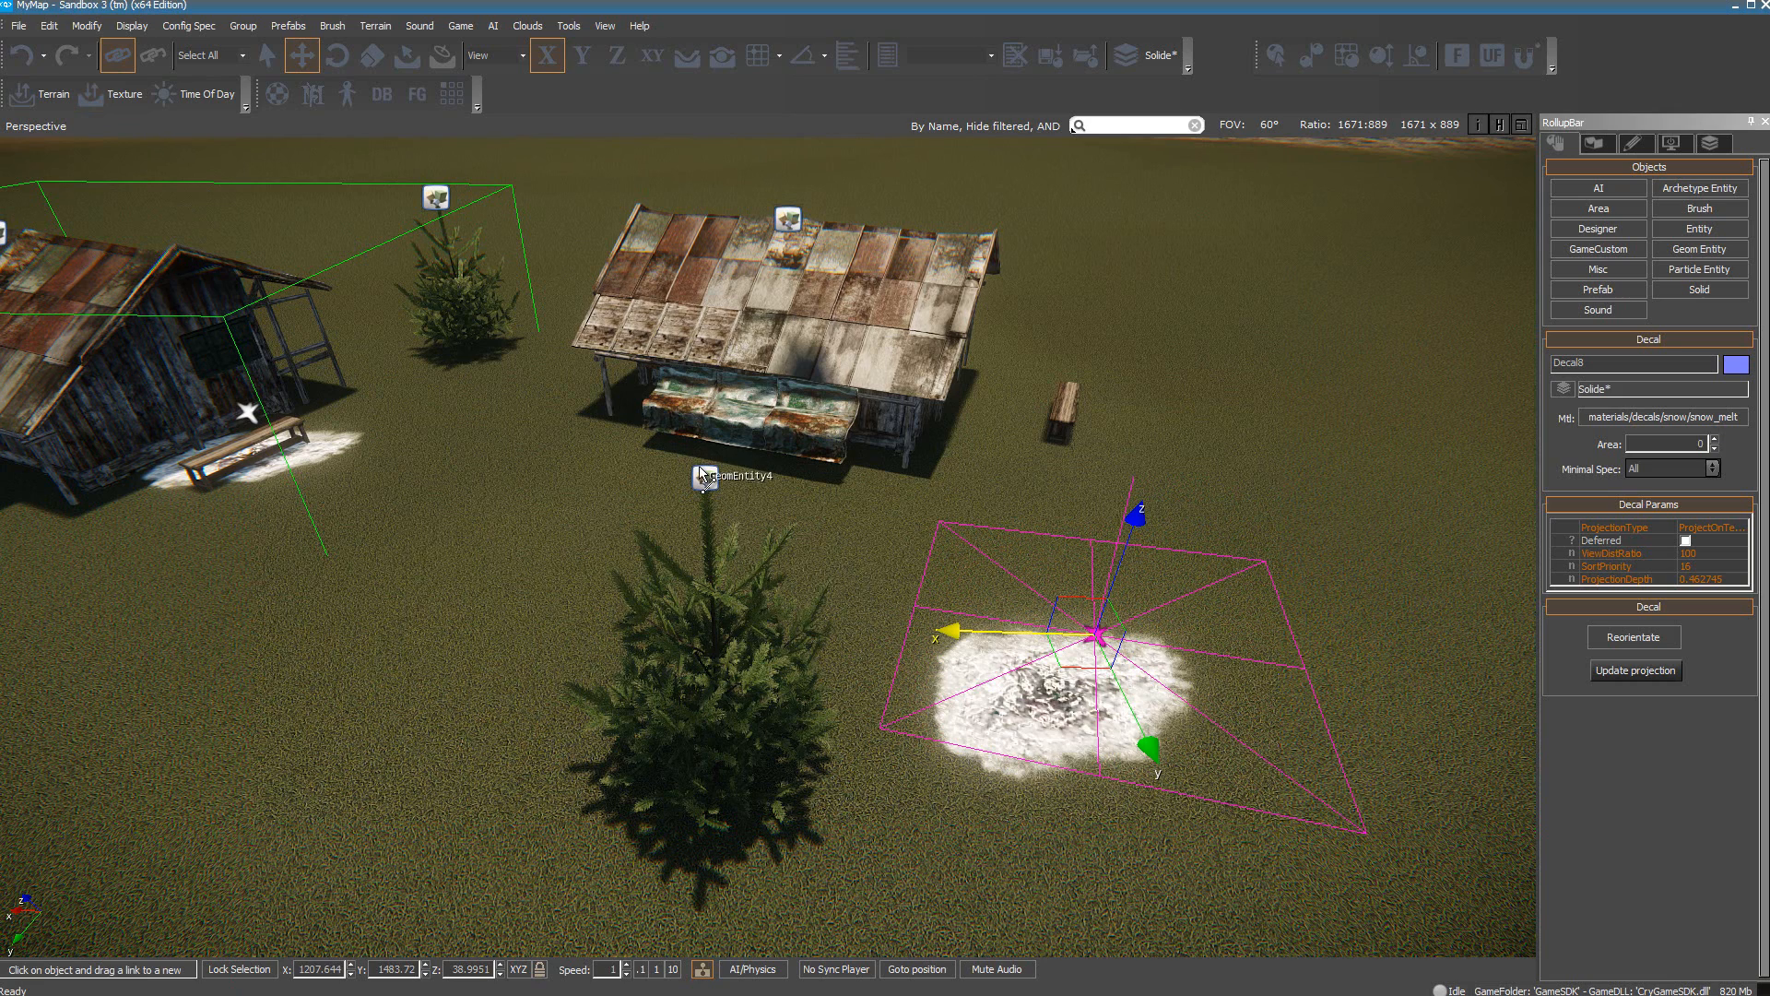
pyautogui.moveTo(704, 479); pyautogui.dragTo(1099, 643)
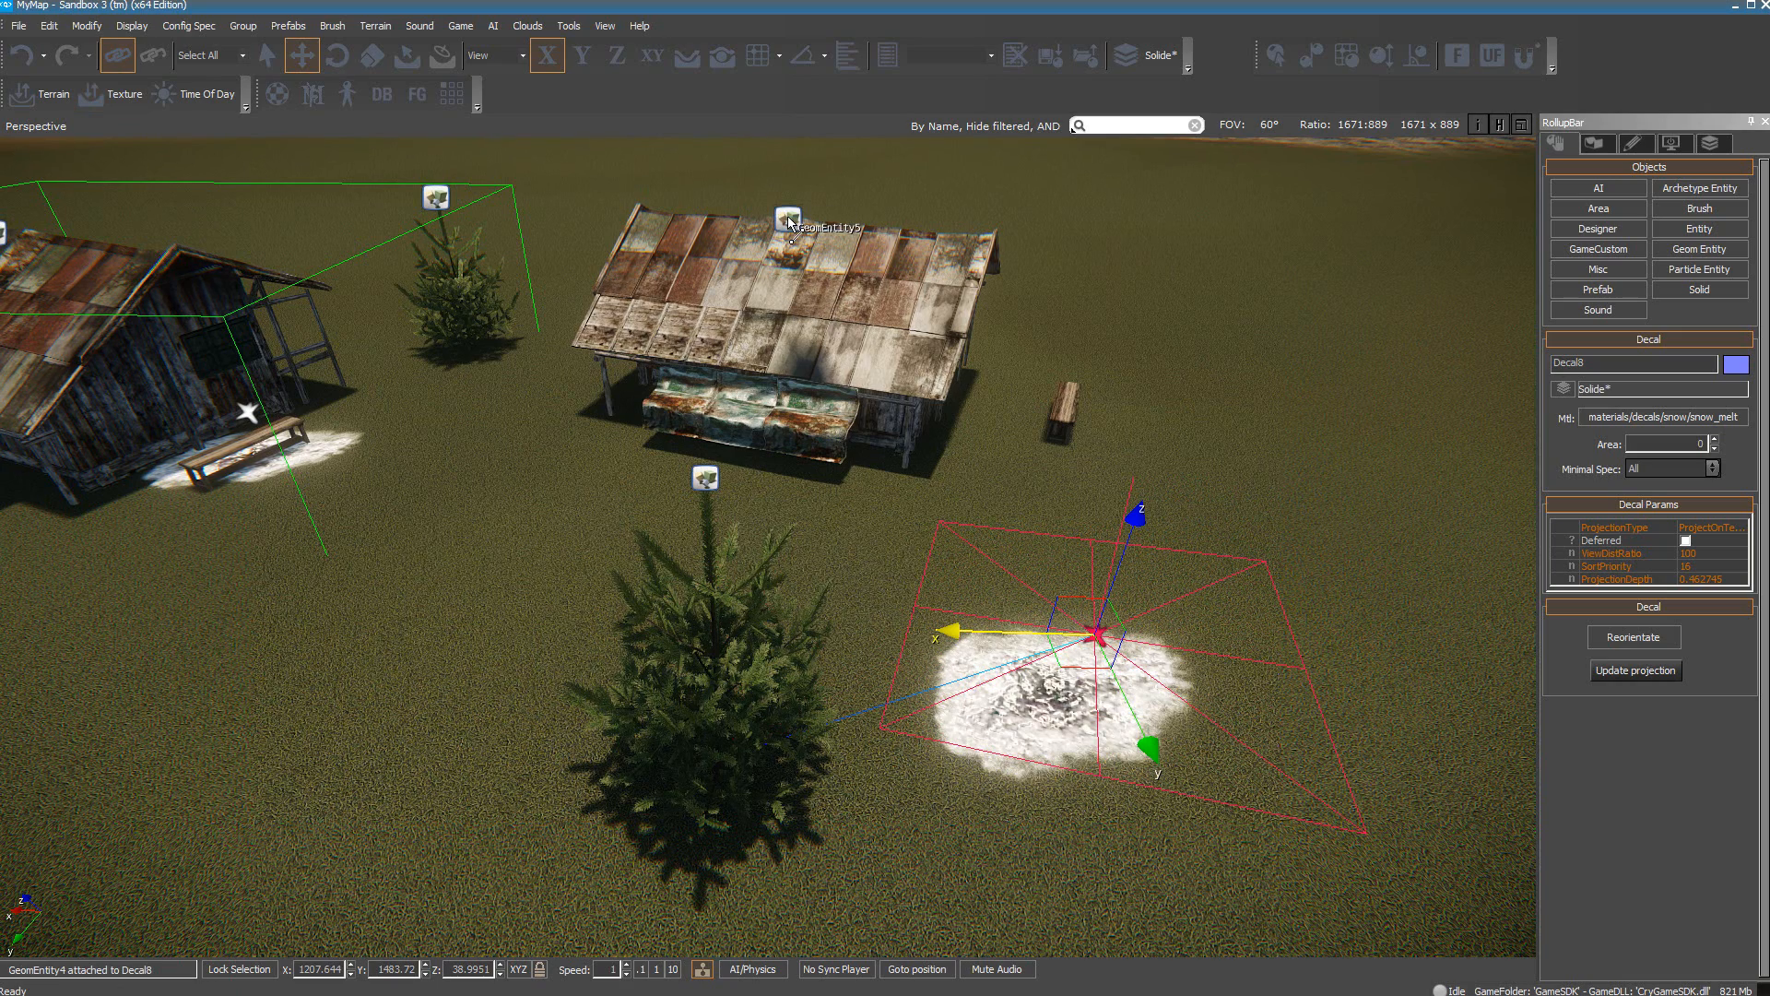
pyautogui.moveTo(788, 221); pyautogui.dragTo(1100, 639)
pyautogui.click(308, 61)
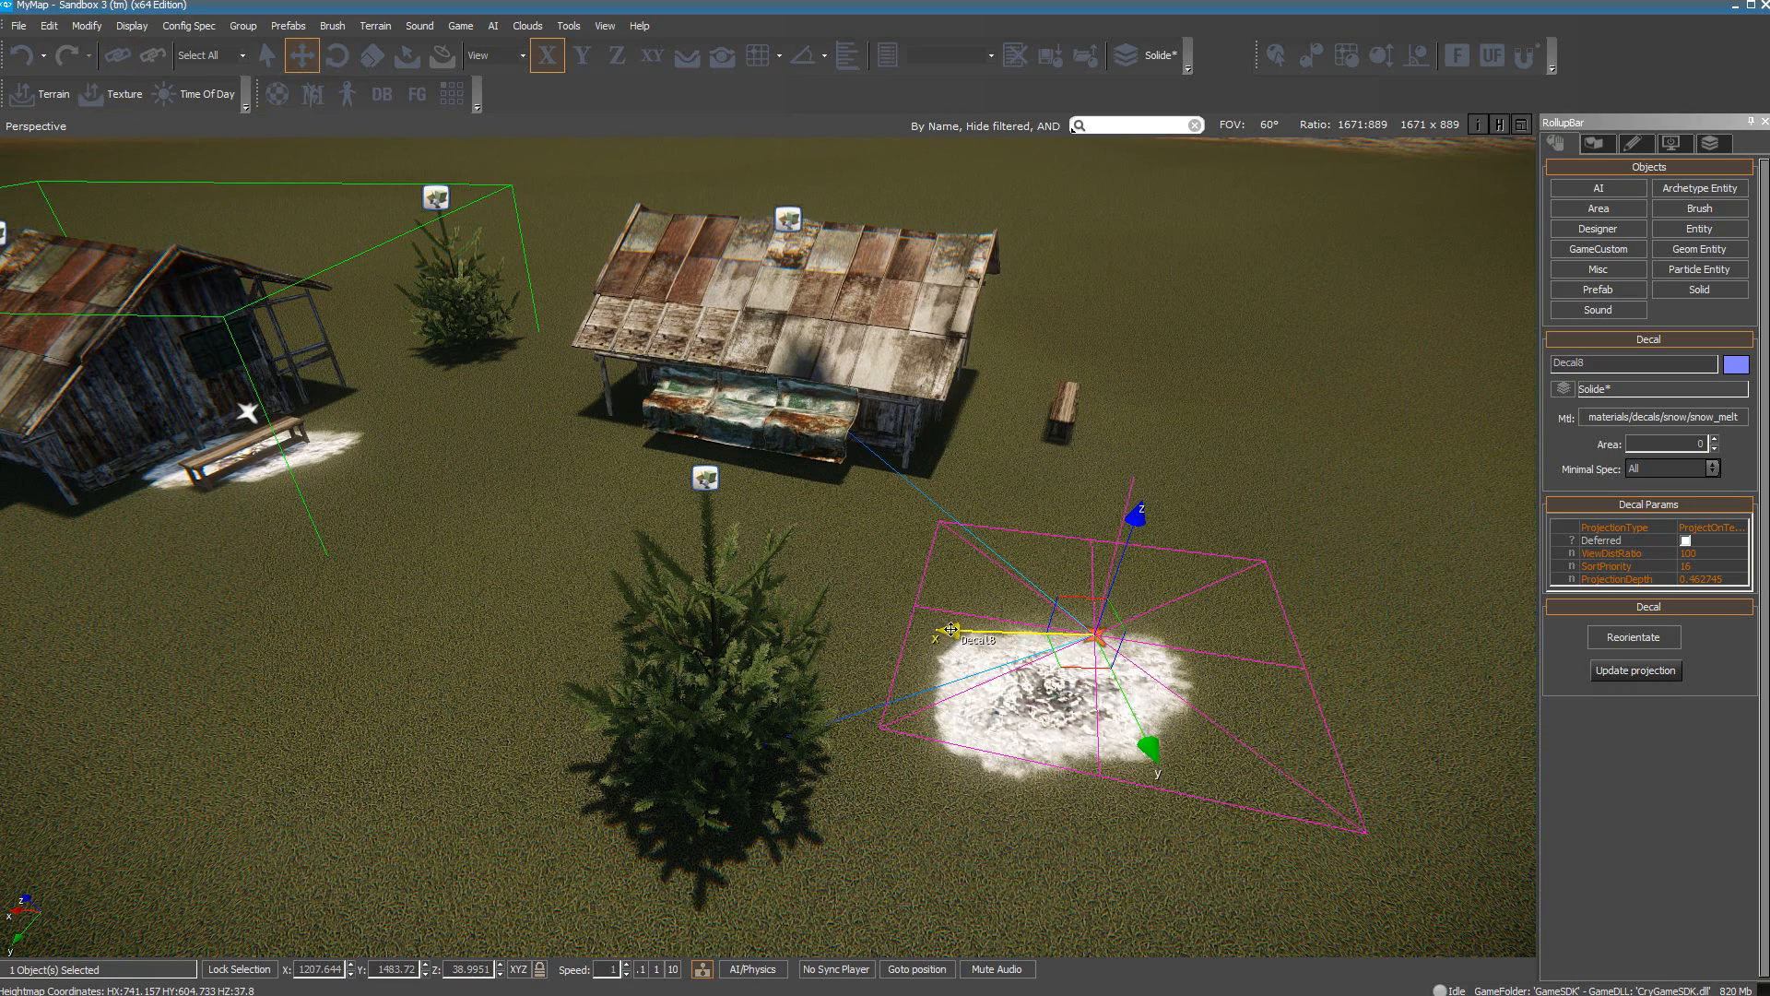
pyautogui.moveTo(964, 633); pyautogui.dragTo(897, 684)
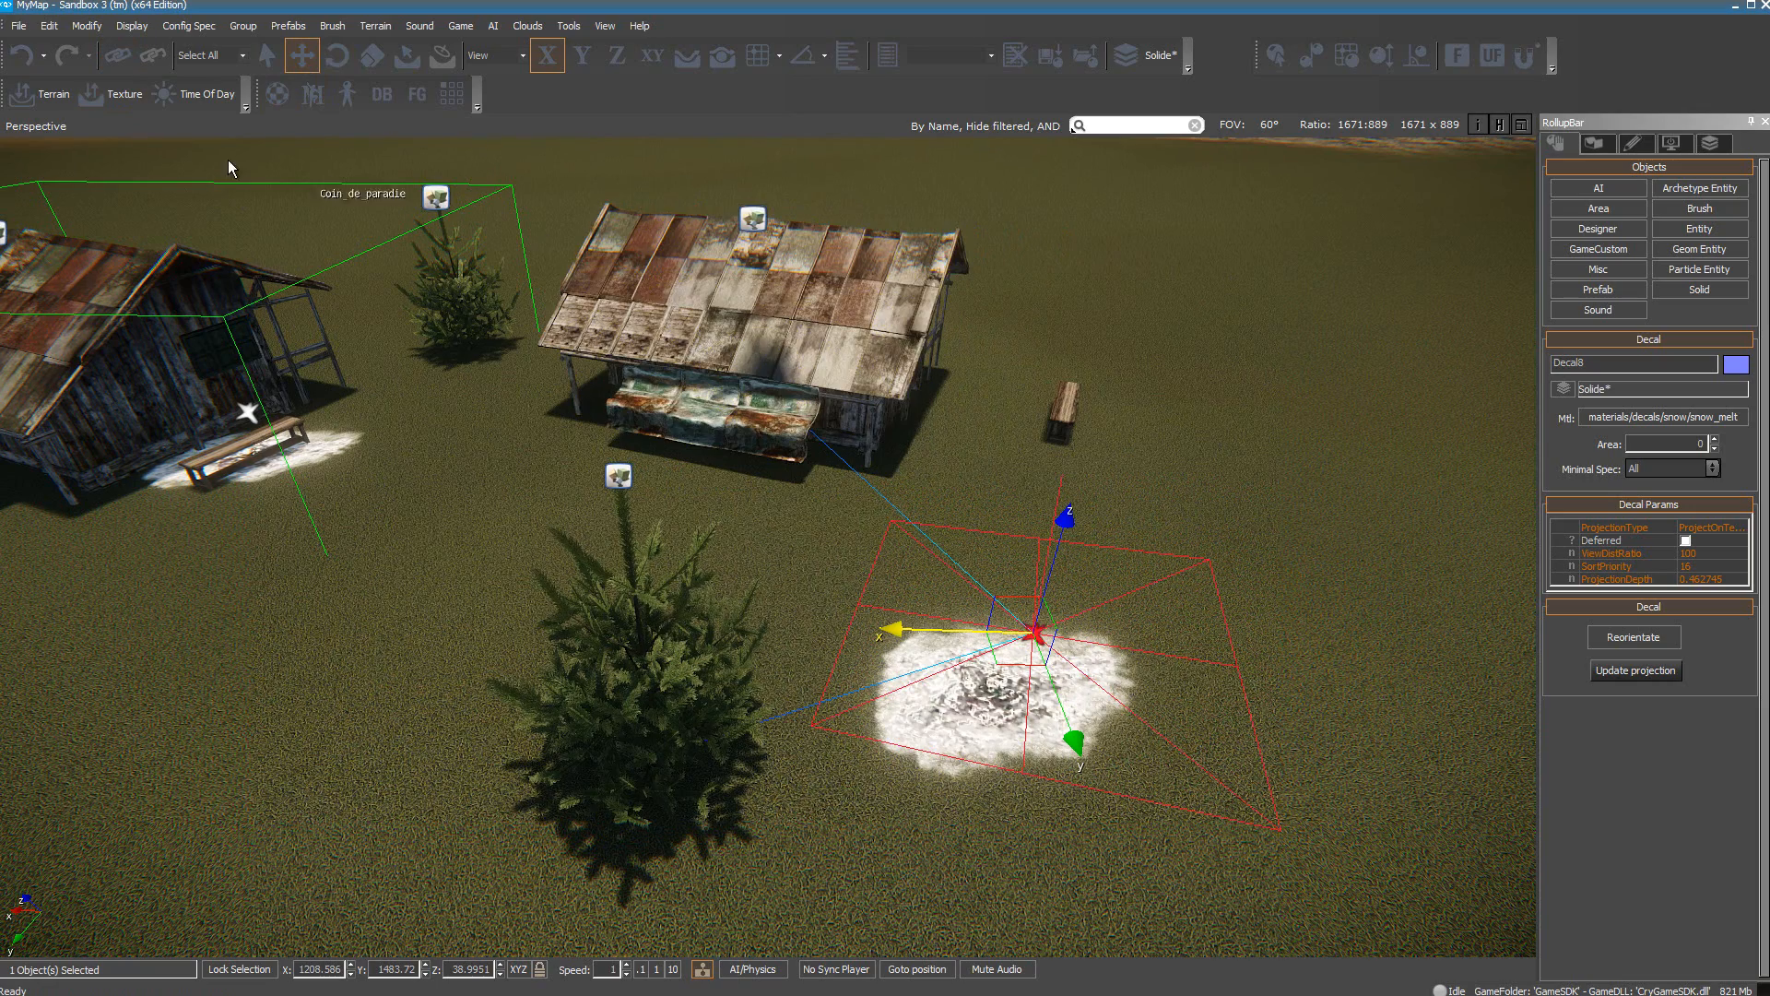
# Link the wooden bench beside the cabin to the cabin as its parent, and move the snow decal along the X axis to about X 1208.1
pyautogui.click(122, 61)
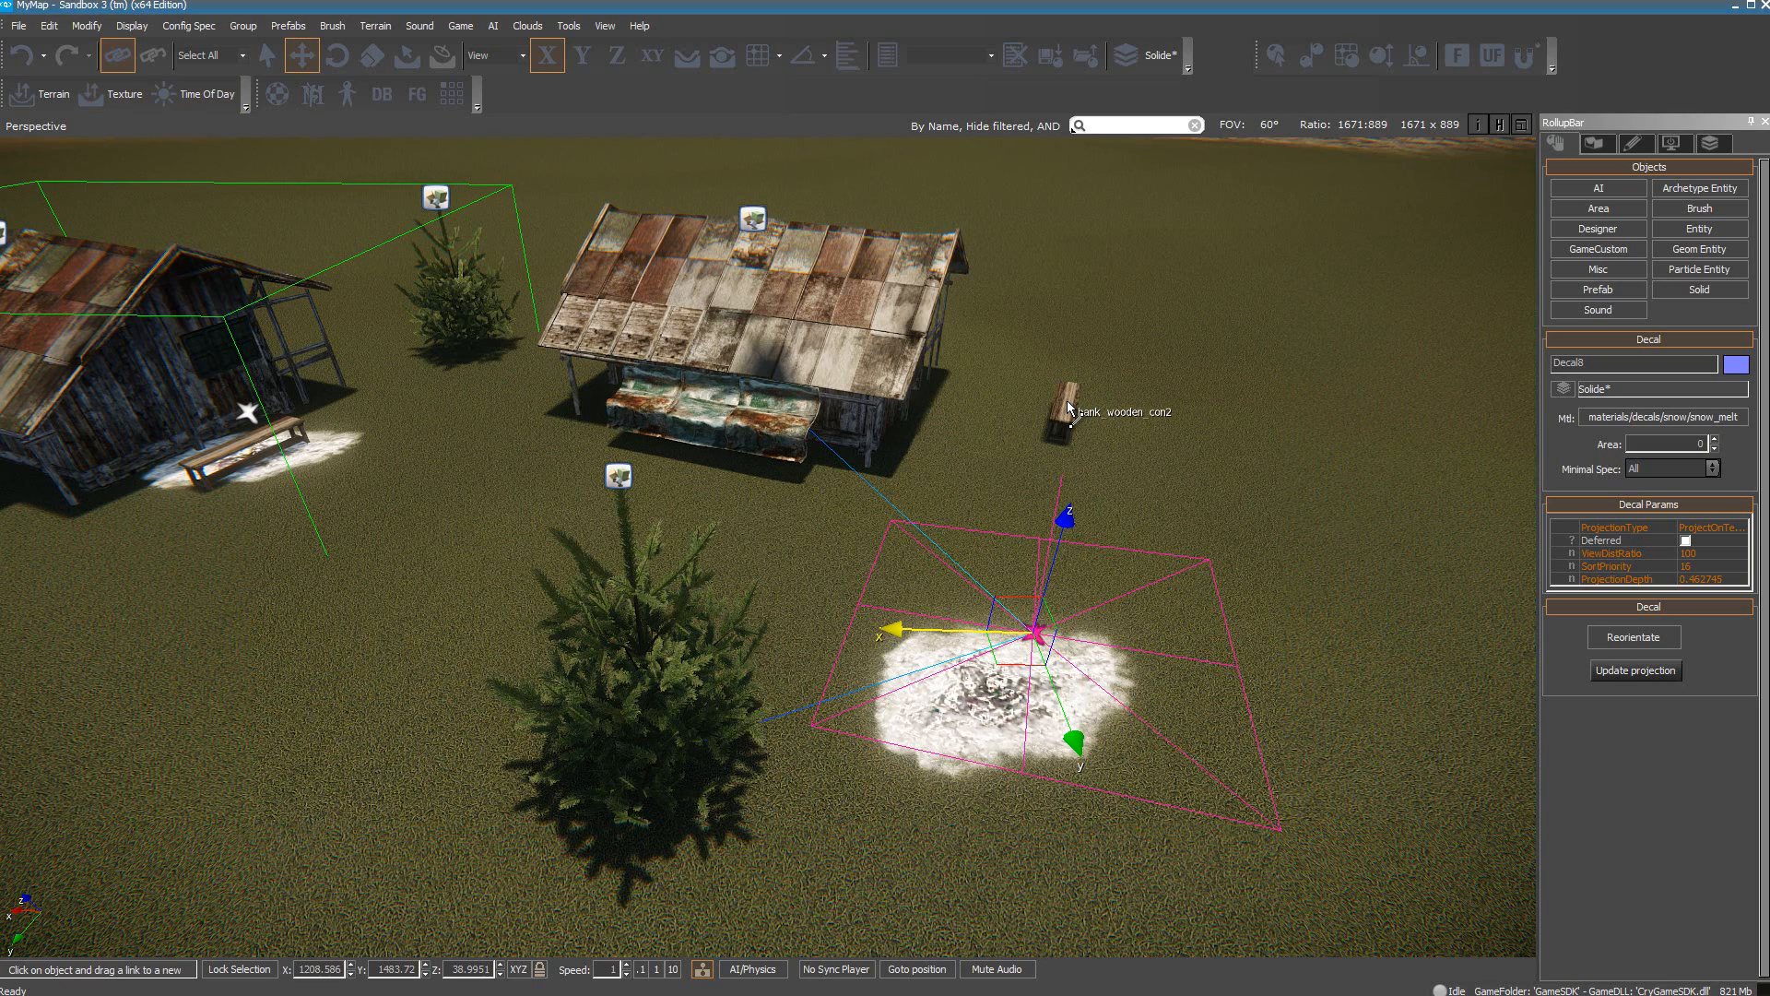
pyautogui.moveTo(1068, 406); pyautogui.dragTo(759, 230)
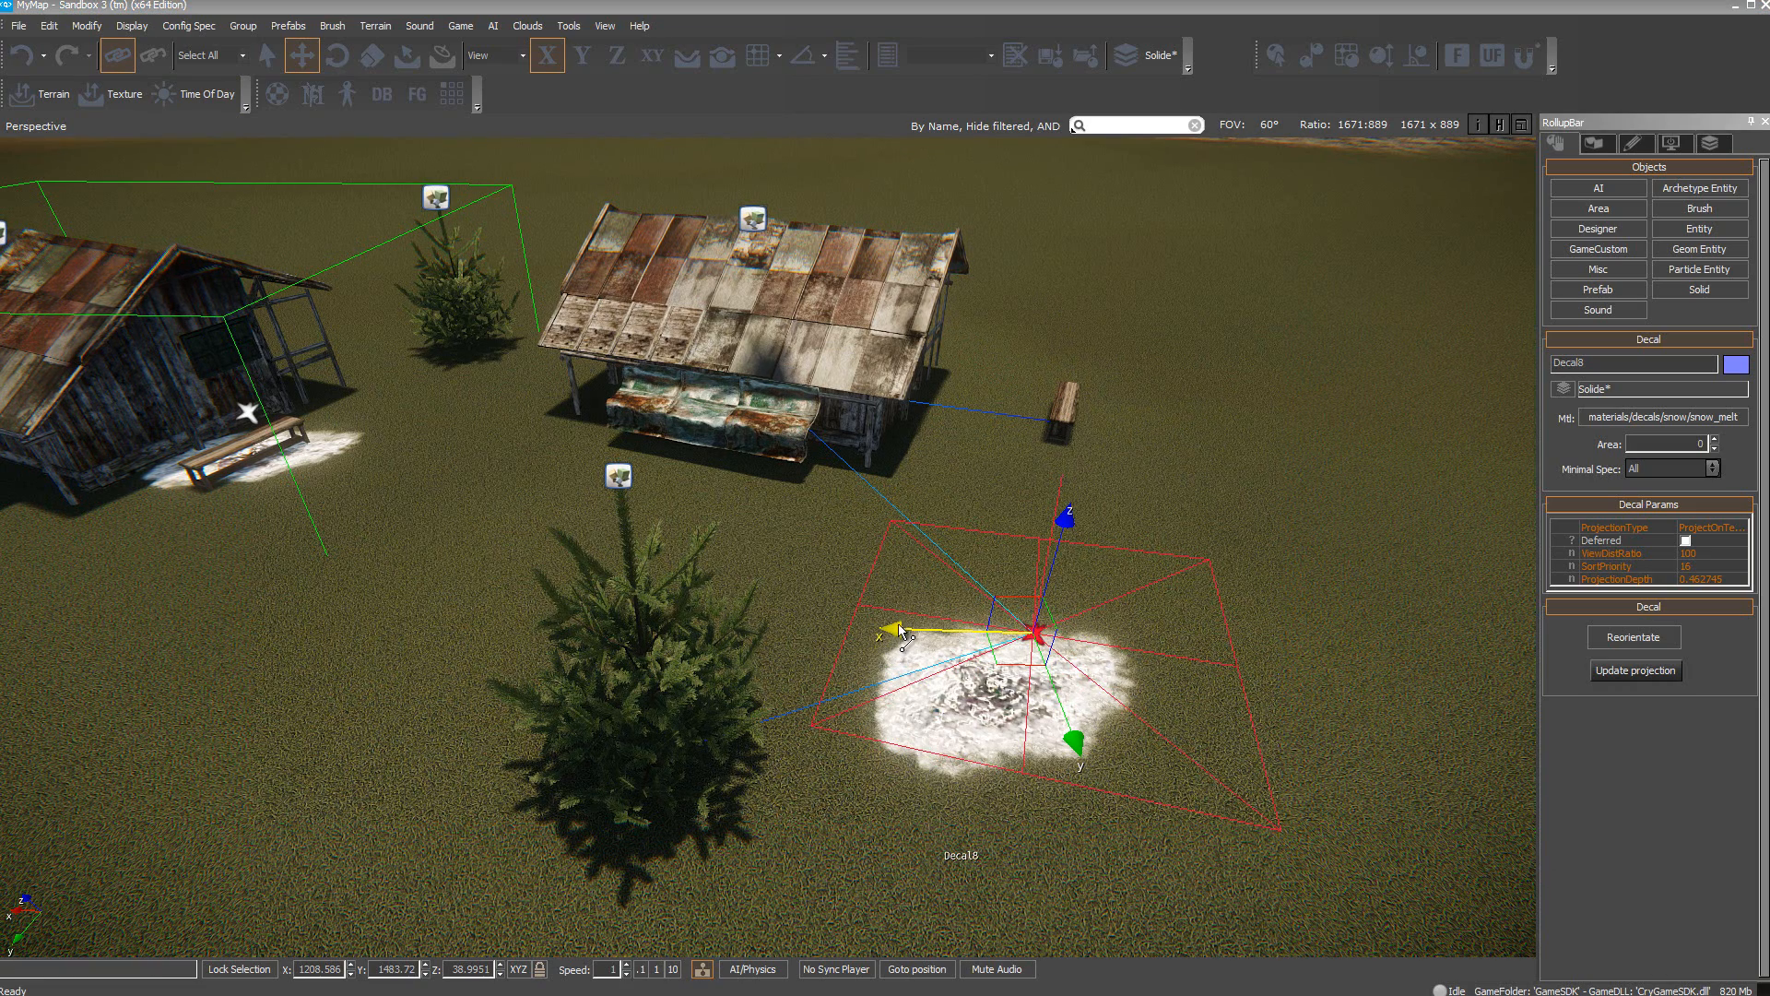
pyautogui.click(115, 61)
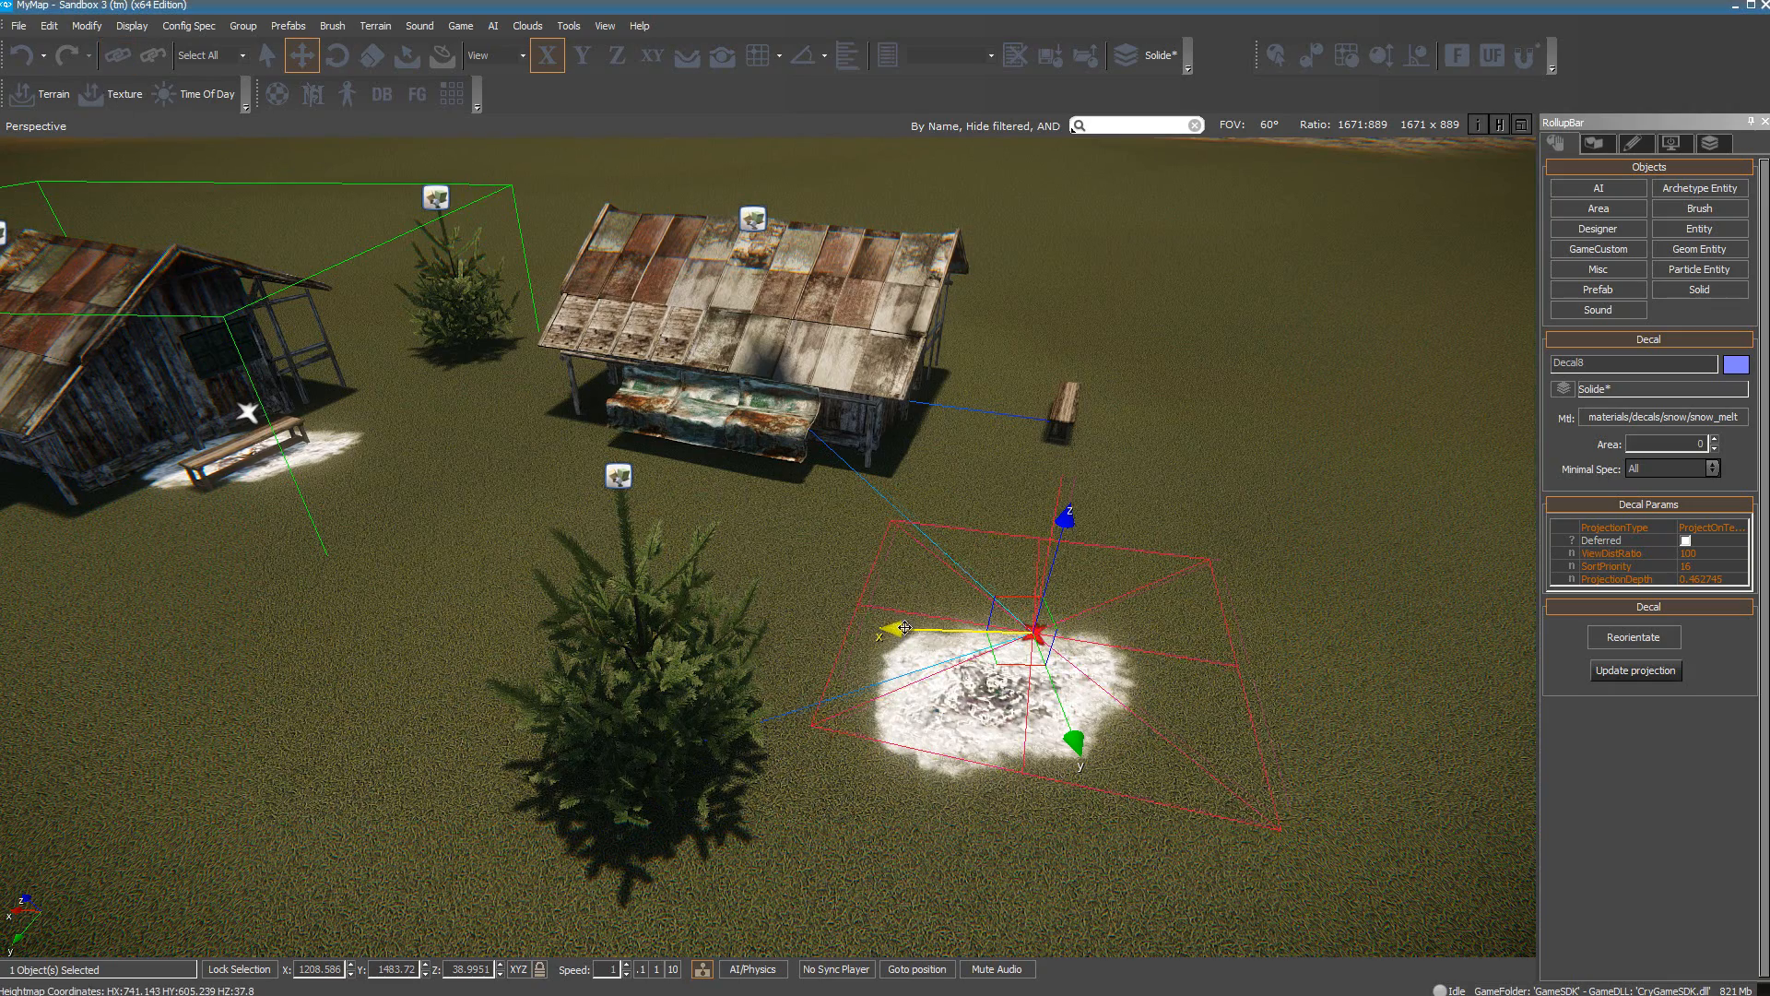
pyautogui.moveTo(901, 631)
pyautogui.mouseDown()
pyautogui.moveTo(1007, 632)
pyautogui.moveTo(866, 633)
pyautogui.moveTo(919, 645)
pyautogui.mouseUp()
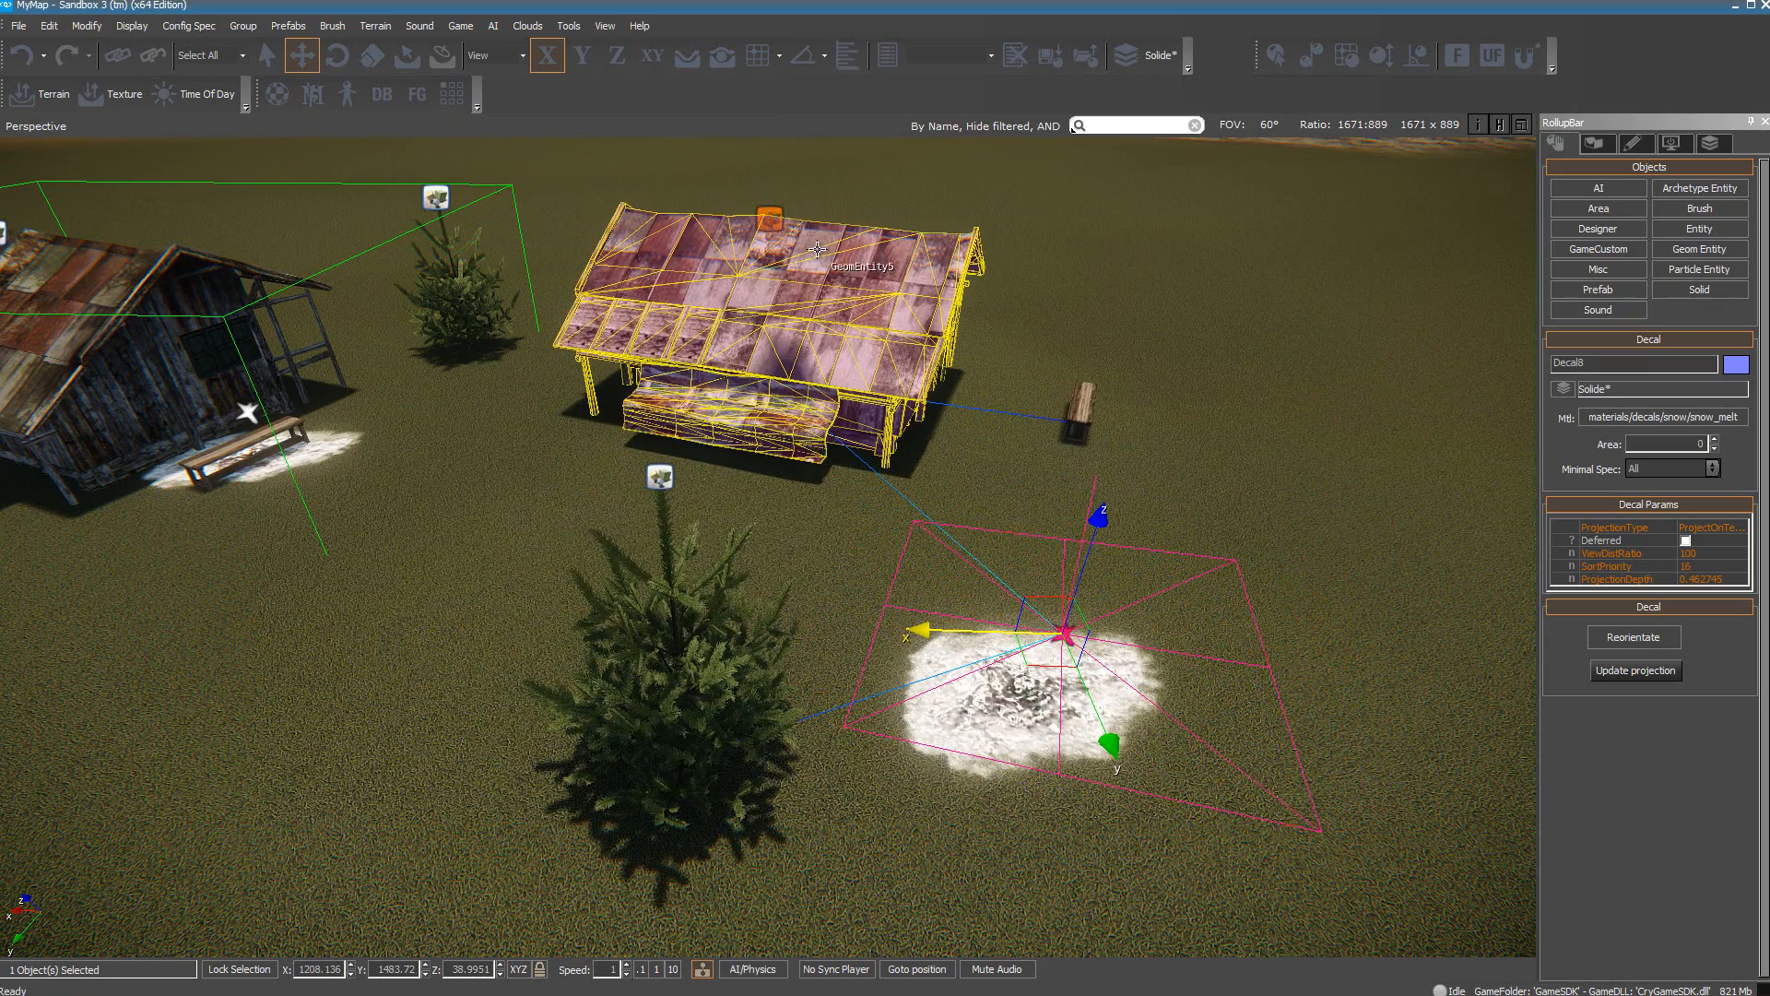
# Move the linked cabin along the X axis to about X 1.29 relative to the snow decal, and move the decal to about X 1209.3
pyautogui.click(779, 222)
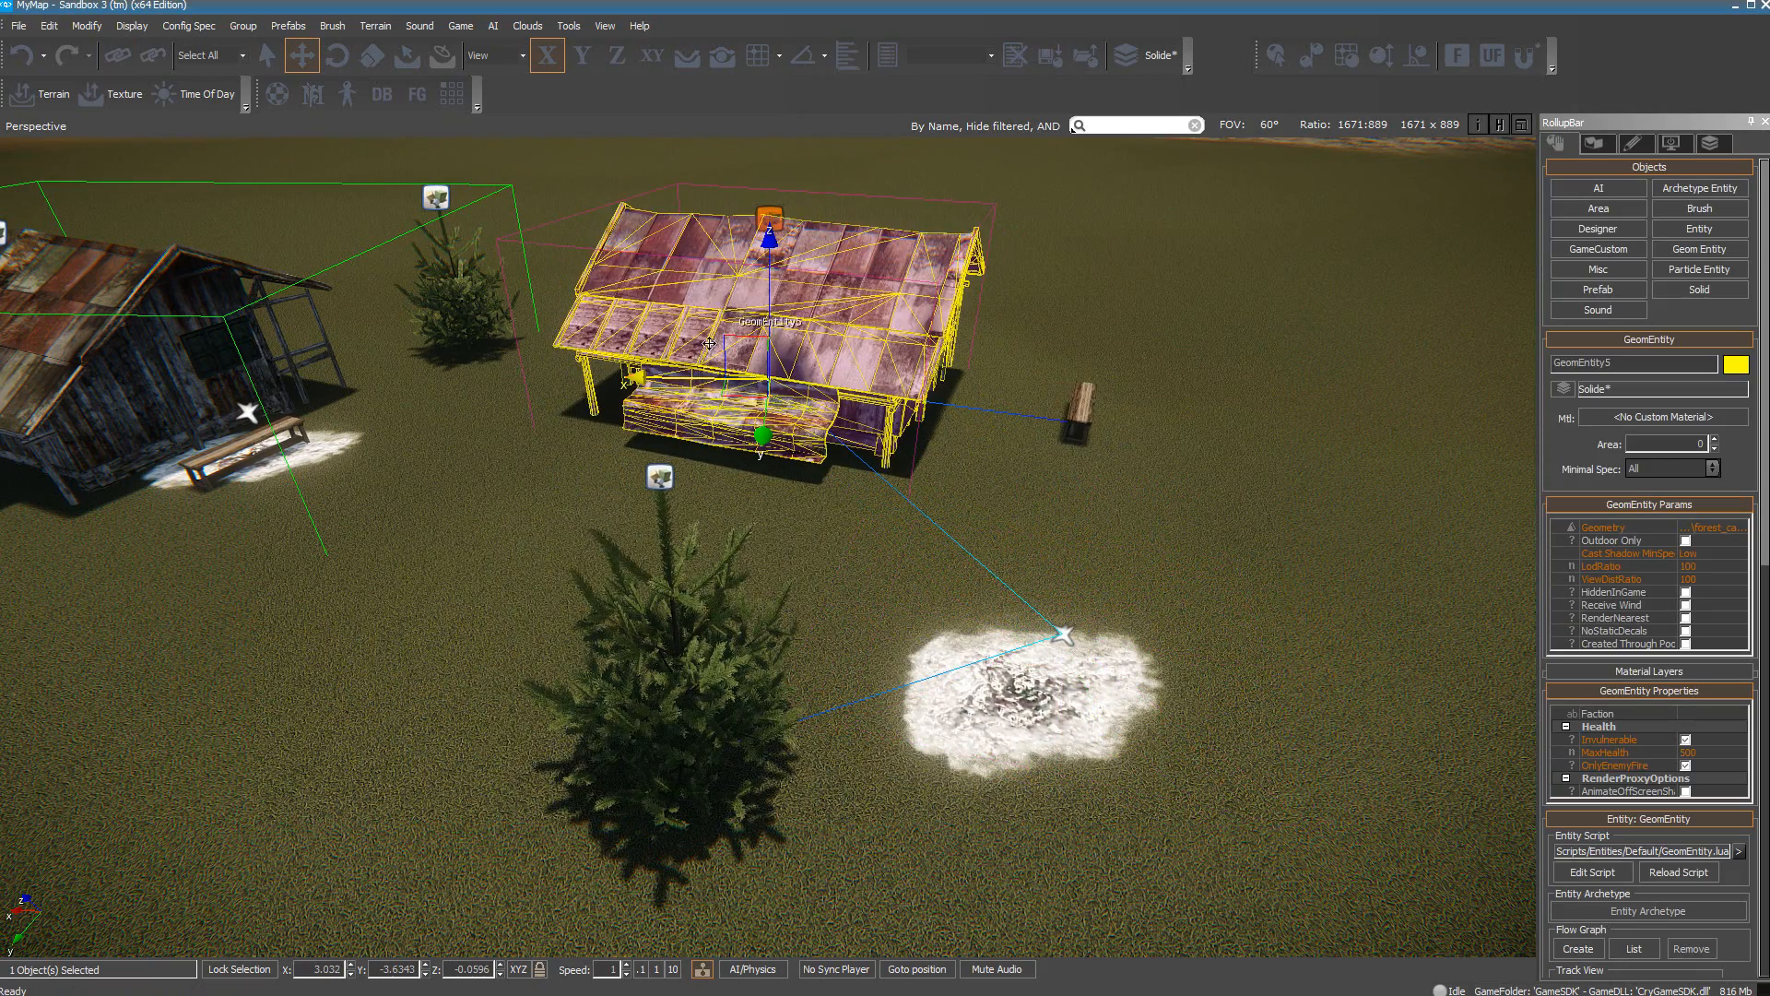
pyautogui.moveTo(636, 375); pyautogui.dragTo(823, 478)
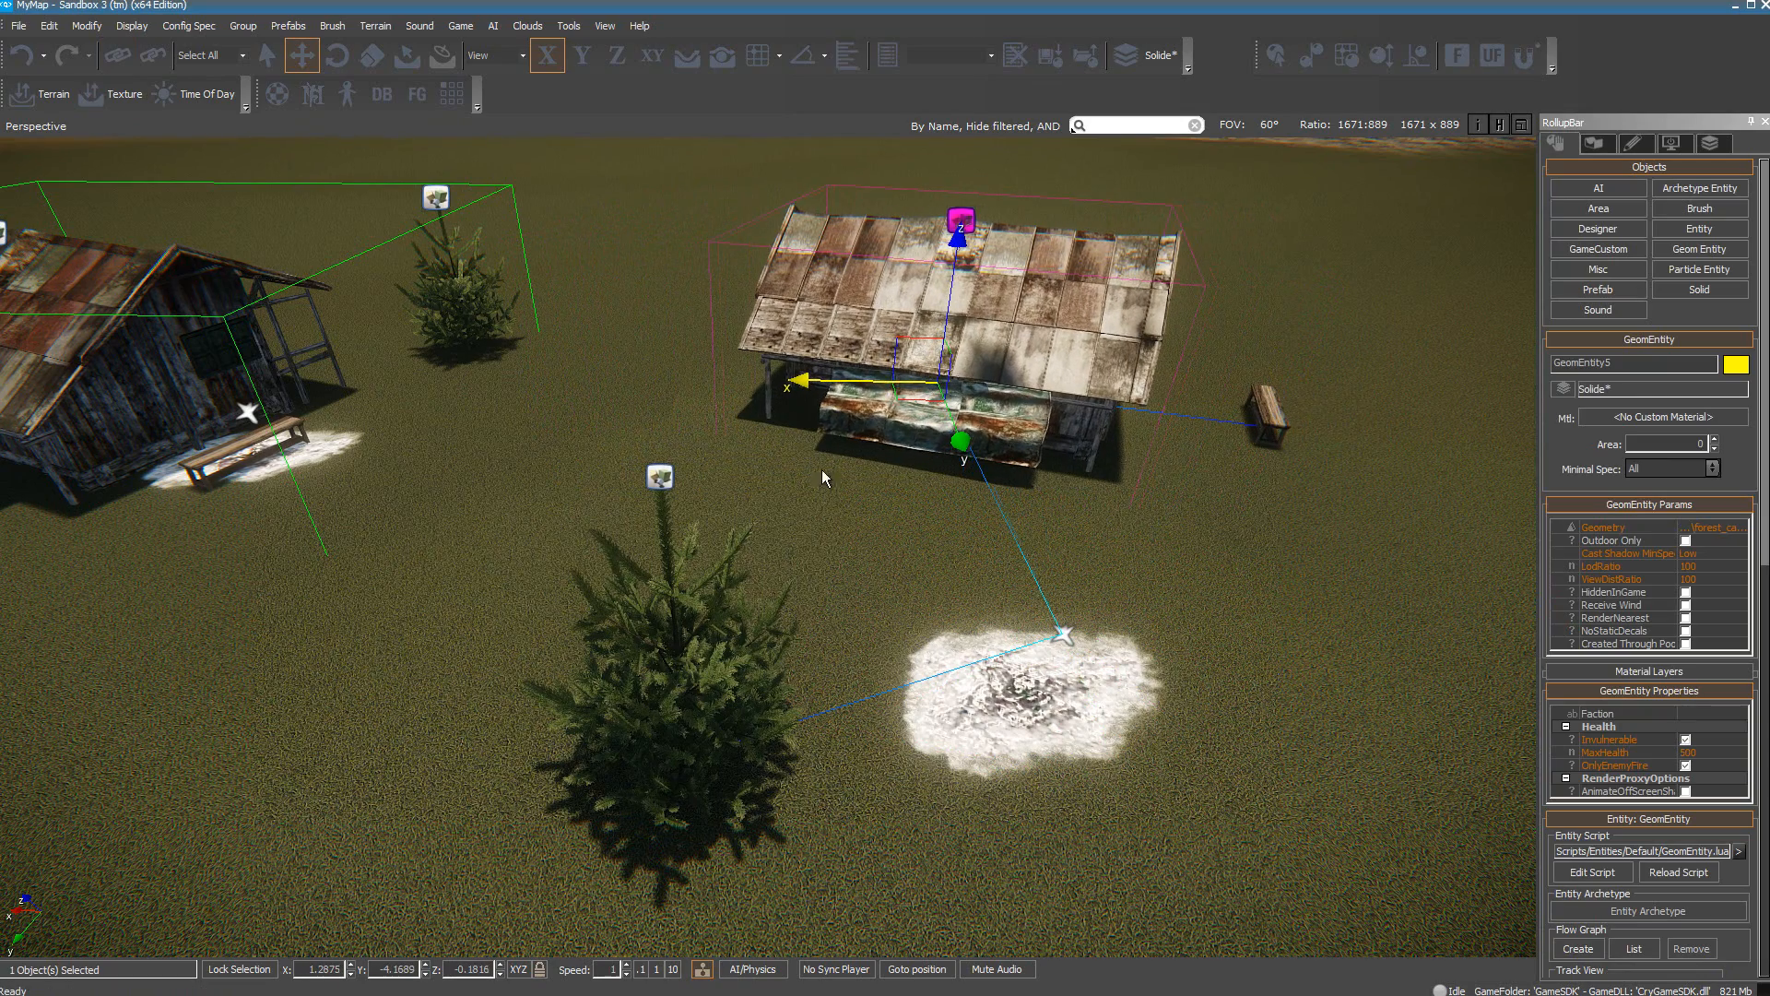
pyautogui.click(1066, 633)
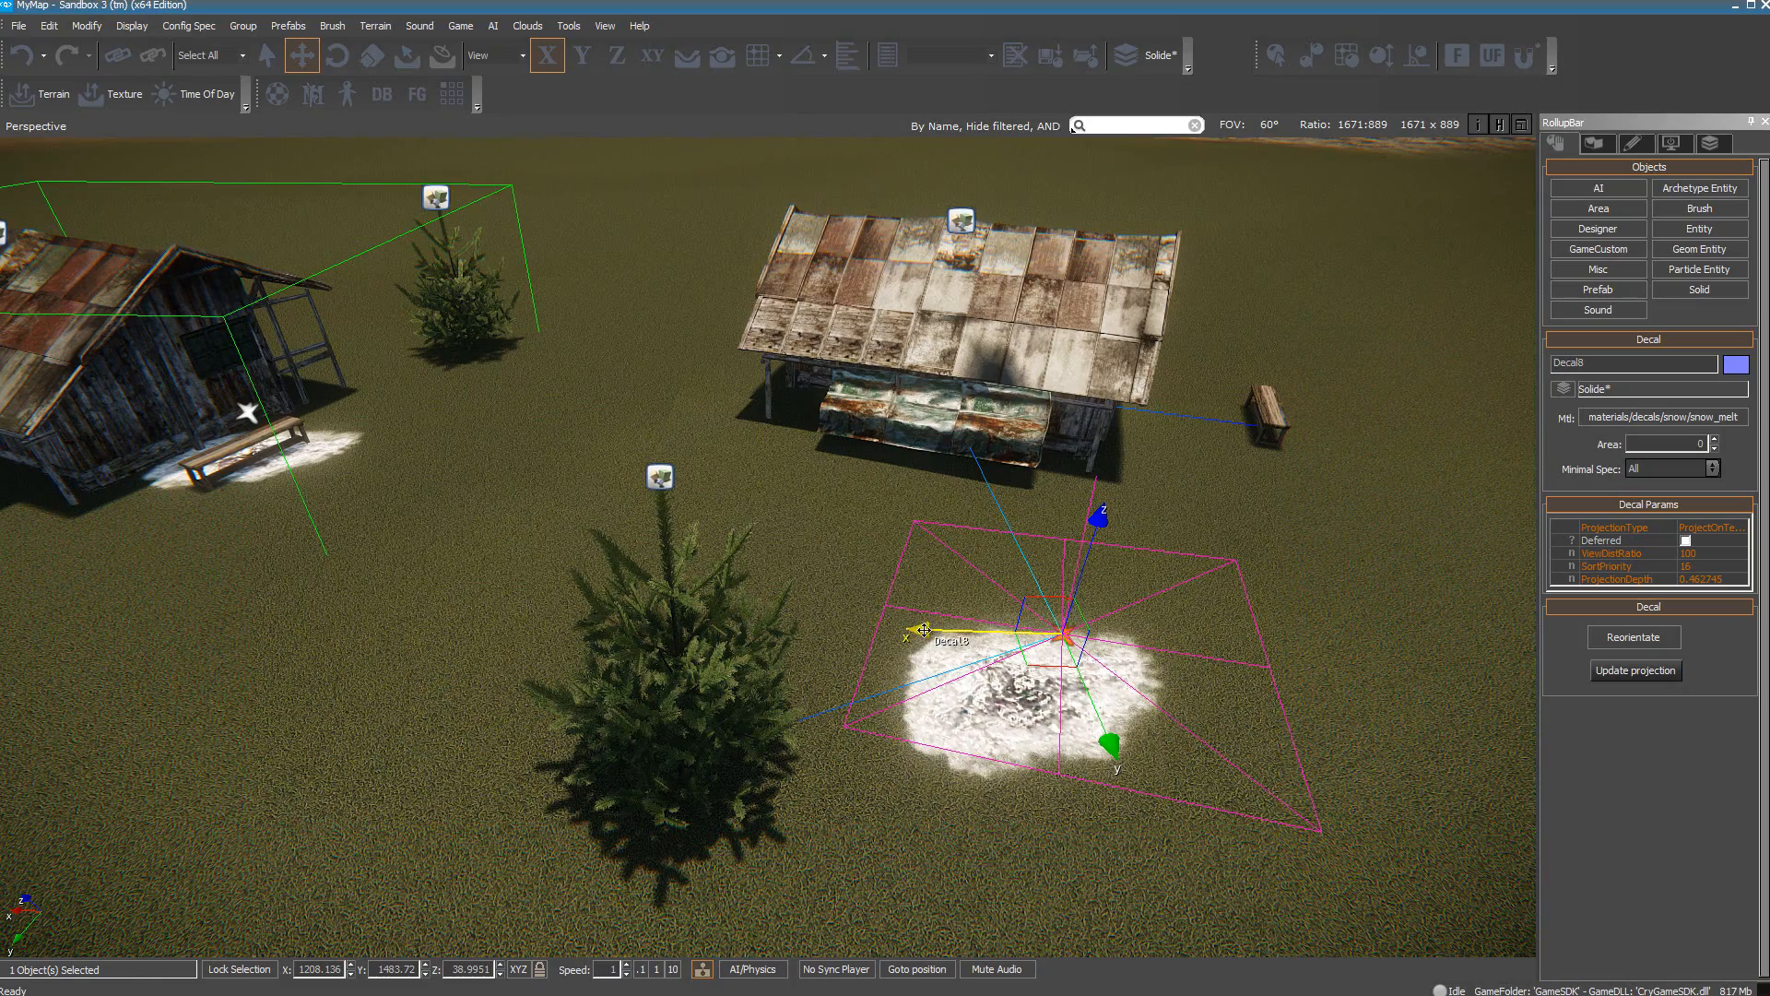
pyautogui.moveTo(924, 630); pyautogui.dragTo(848, 638)
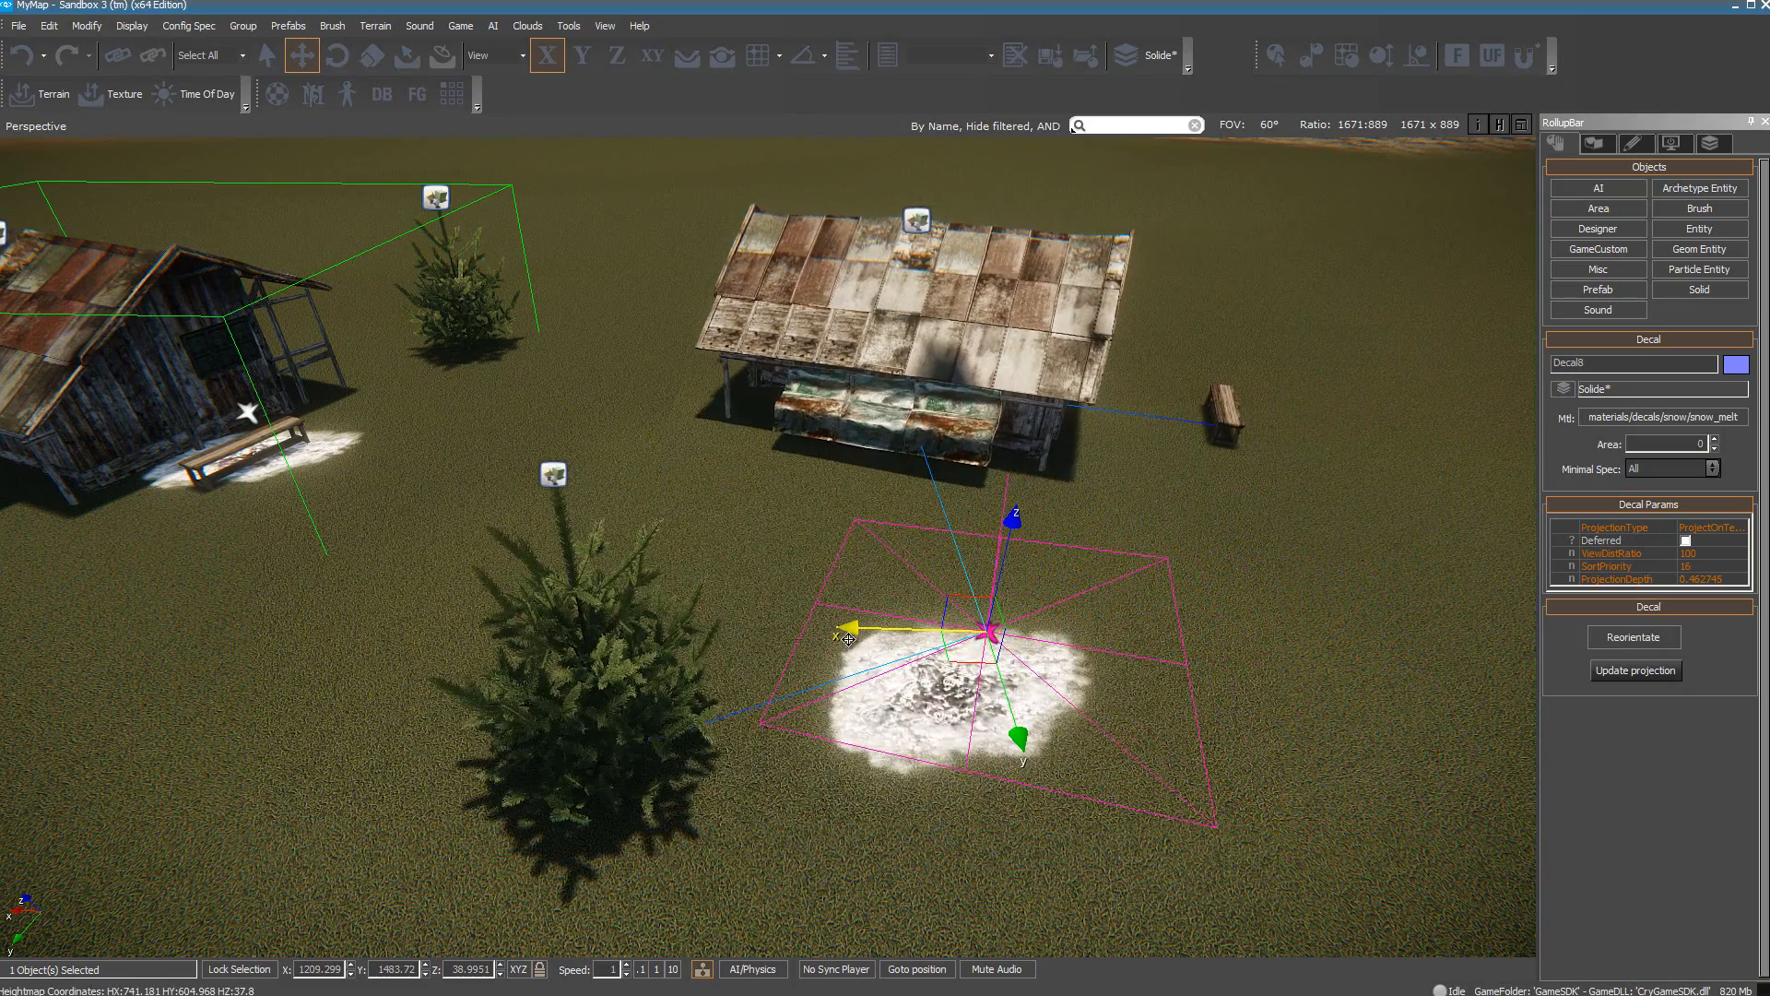